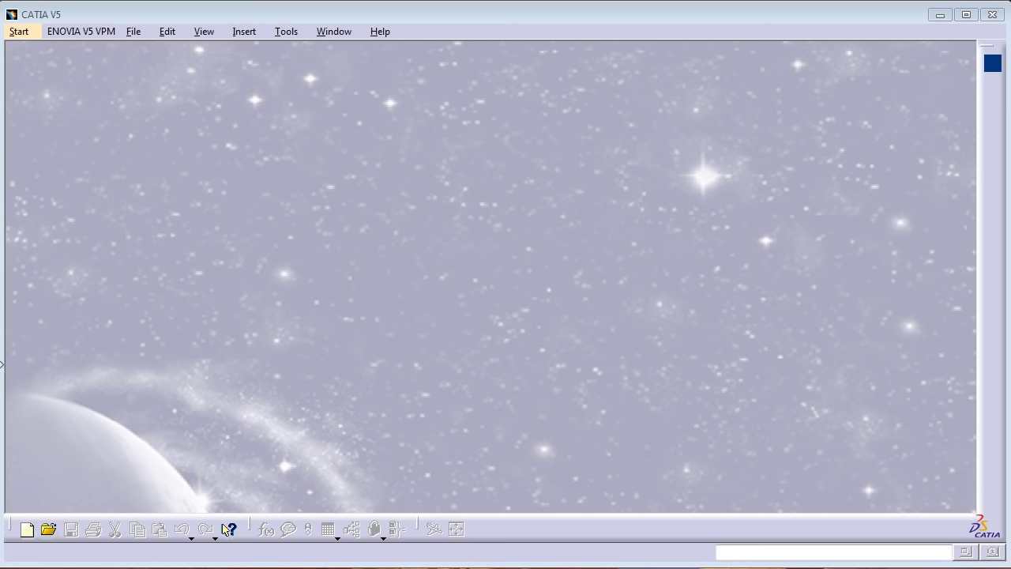
# Step: Check the reference drawing, then start a new Sketcher part with the default name Part1
pyautogui.hotkey('alt', 'Tab')
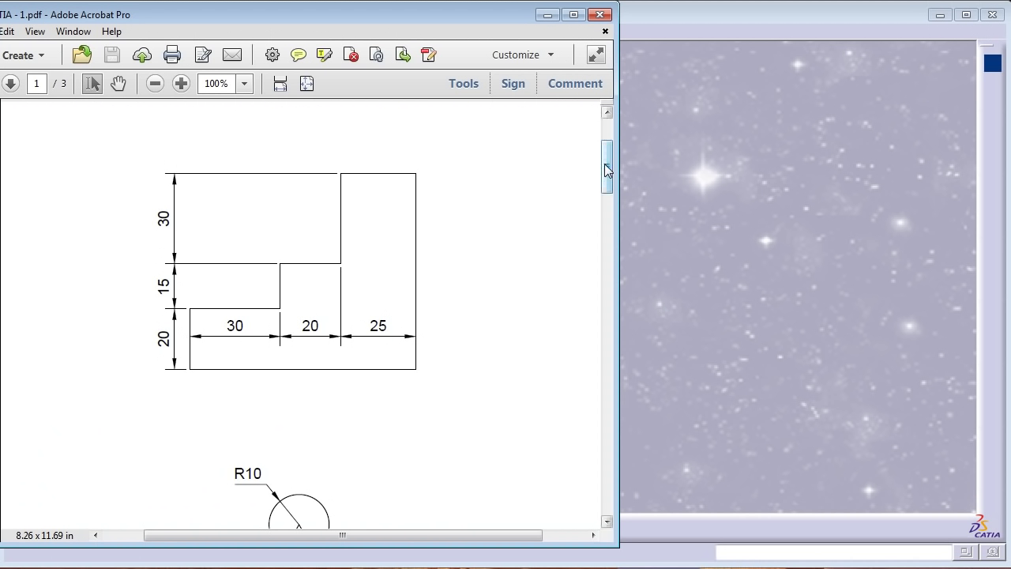
pyautogui.moveTo(607, 169)
pyautogui.mouseDown()
pyautogui.moveTo(599, 427)
pyautogui.moveTo(584, 296)
pyautogui.moveTo(592, 163)
pyautogui.mouseUp()
pyautogui.click(766, 223)
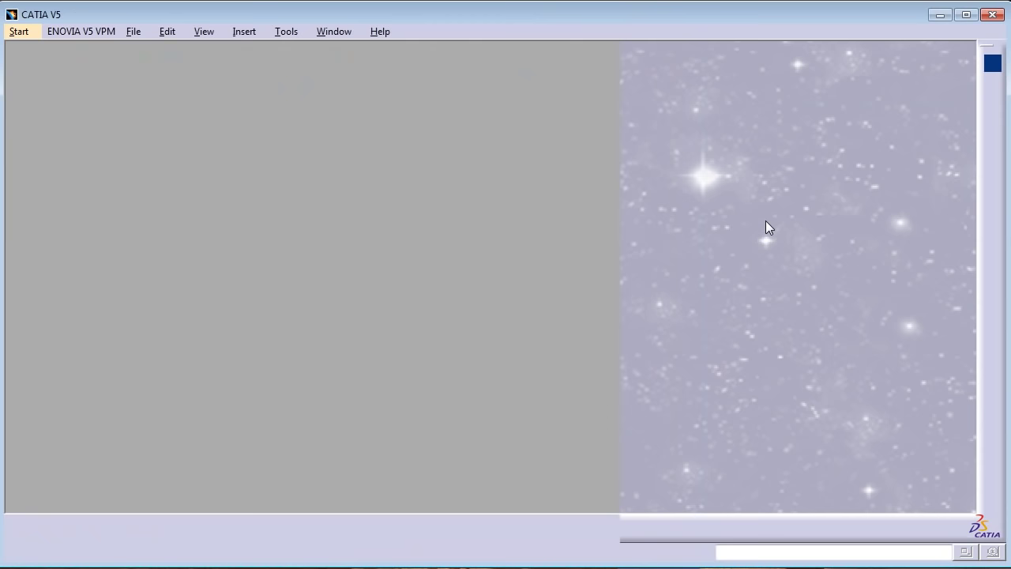
pyautogui.click(24, 33)
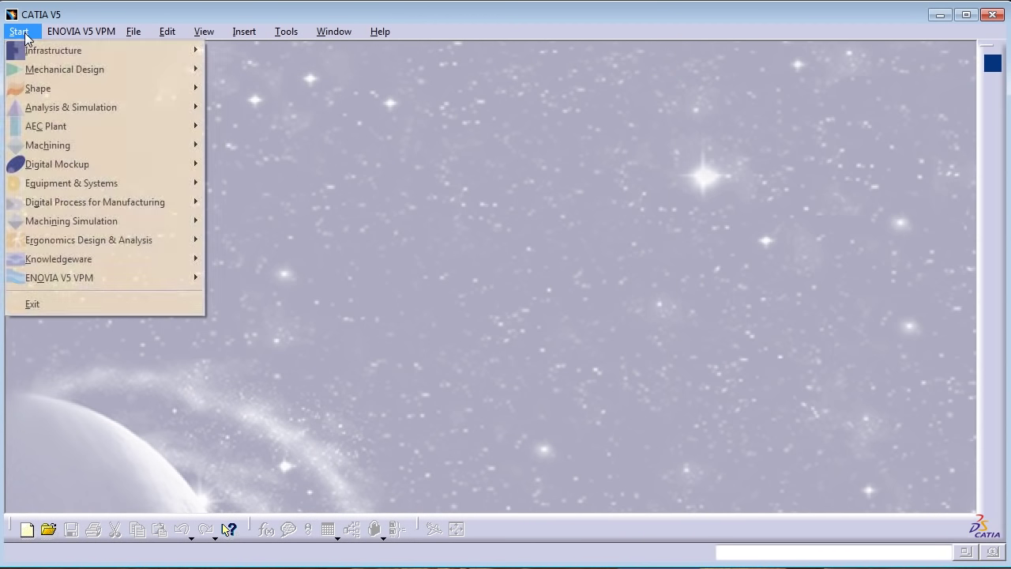
pyautogui.moveTo(45, 70)
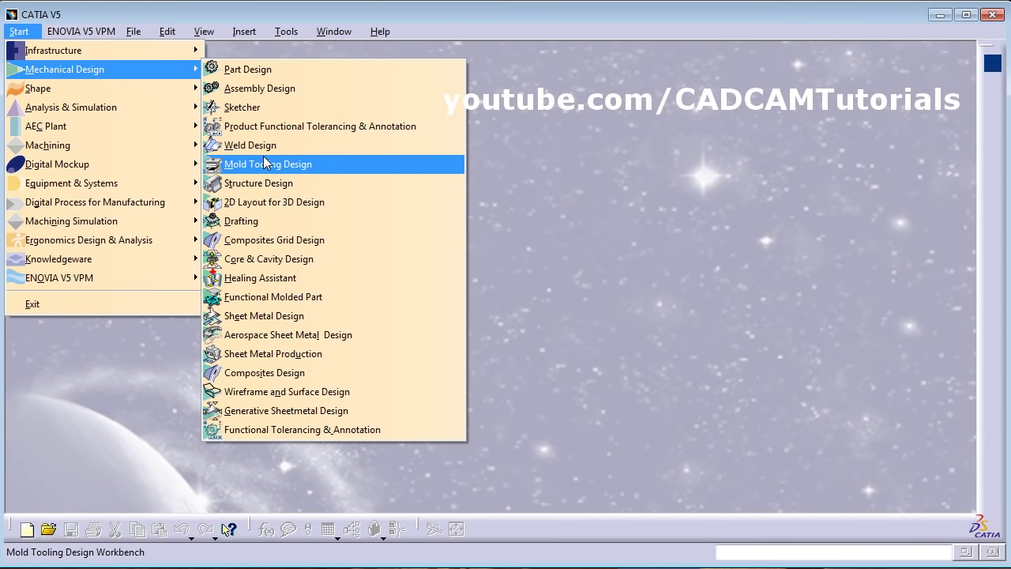
pyautogui.click(243, 111)
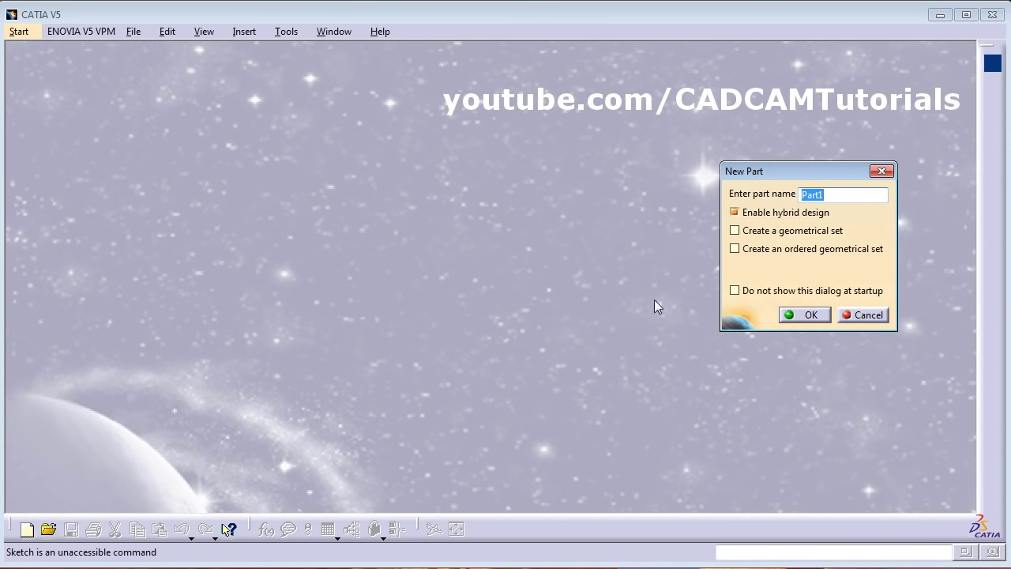
pyautogui.click(812, 318)
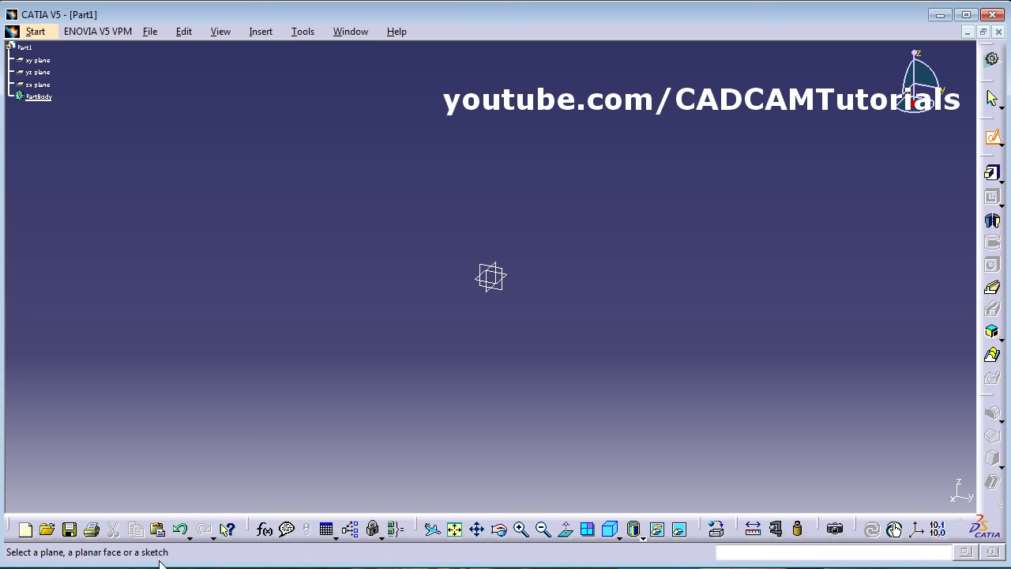
# Step: Open a sketch on the xy plane and, after checking the reference drawing, activate Profile
pyautogui.click(515, 281)
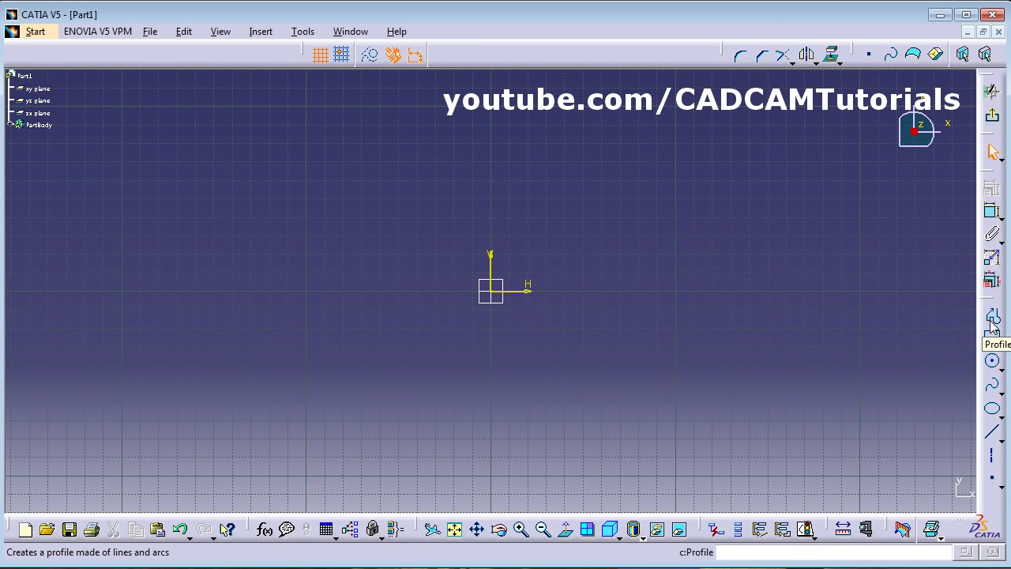
pyautogui.hotkey('alt', 'Tab')
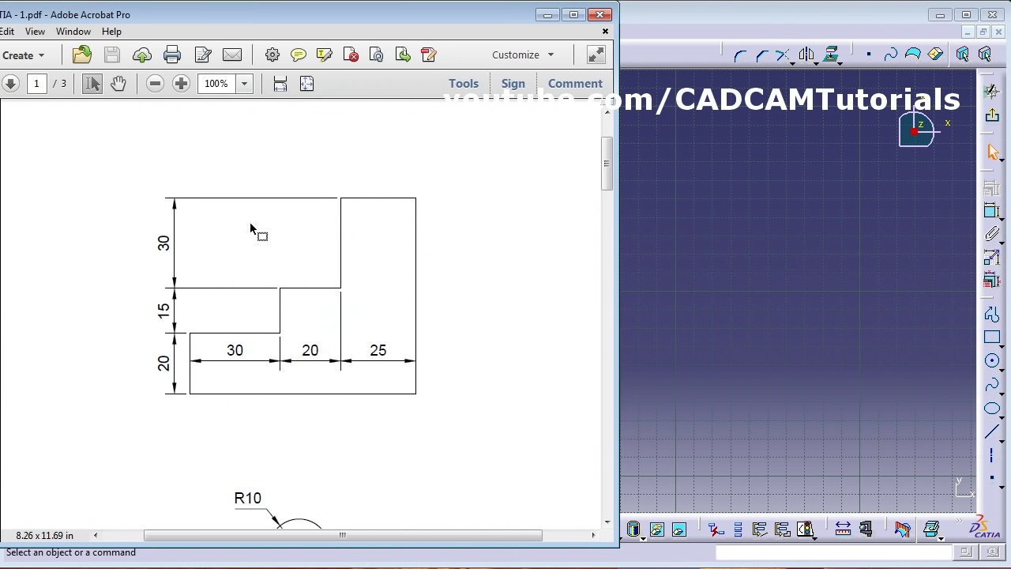
pyautogui.click(791, 236)
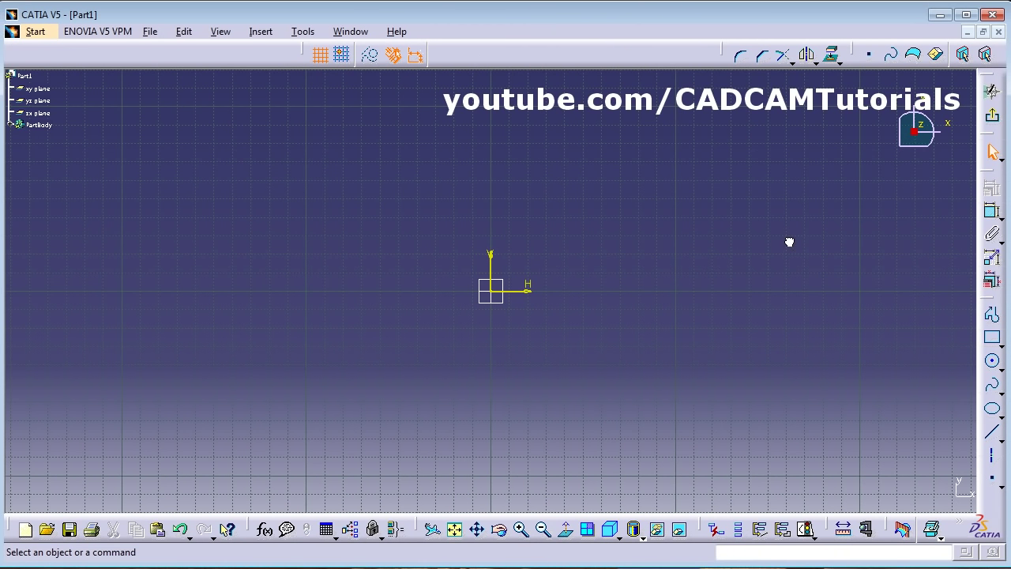
pyautogui.click(993, 318)
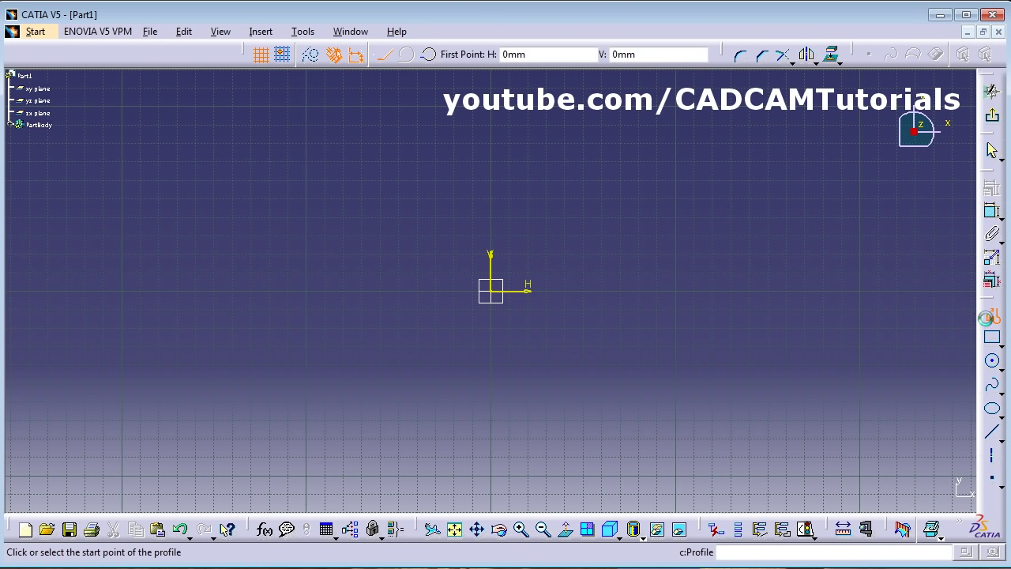
# Step: Draw the eight-line stepped outline from the origin through each corner, closing at the origin
pyautogui.click(497, 294)
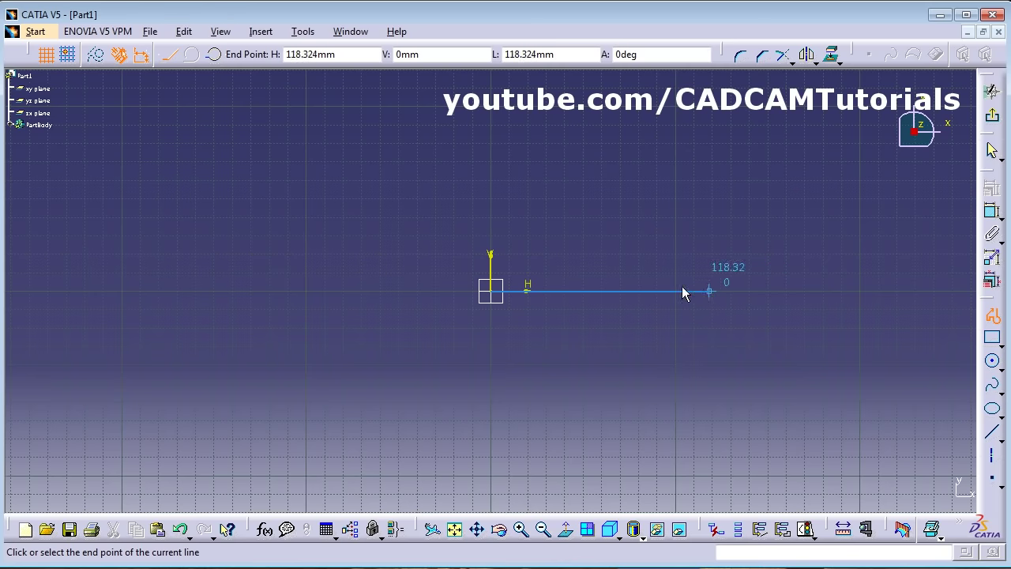
pyautogui.click(742, 292)
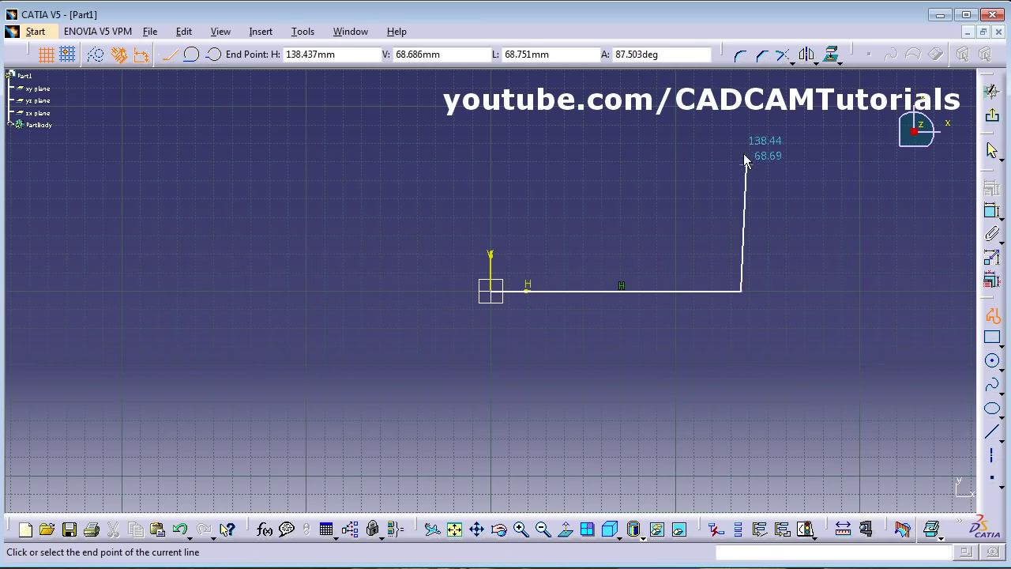
pyautogui.click(742, 96)
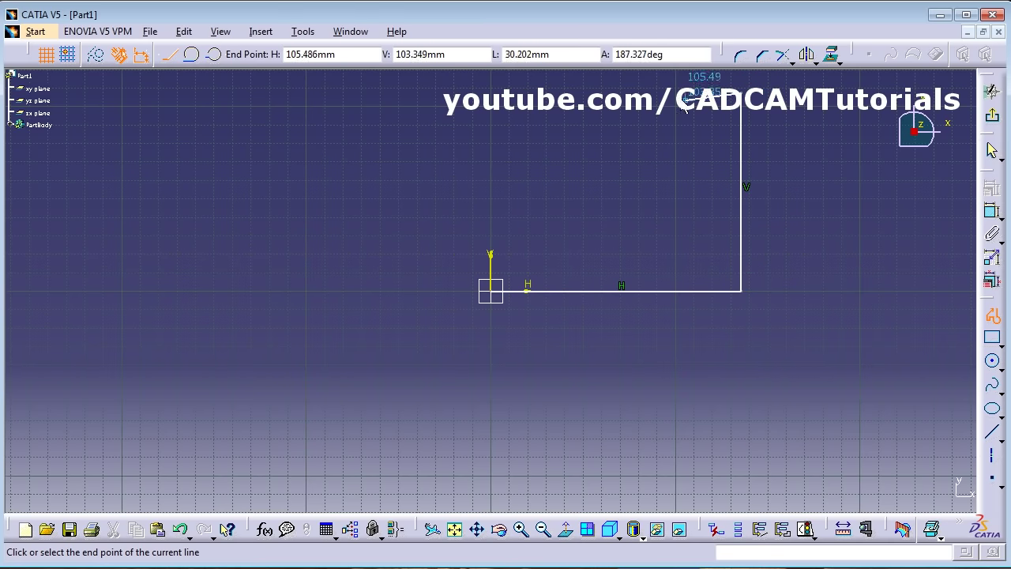
pyautogui.click(658, 92)
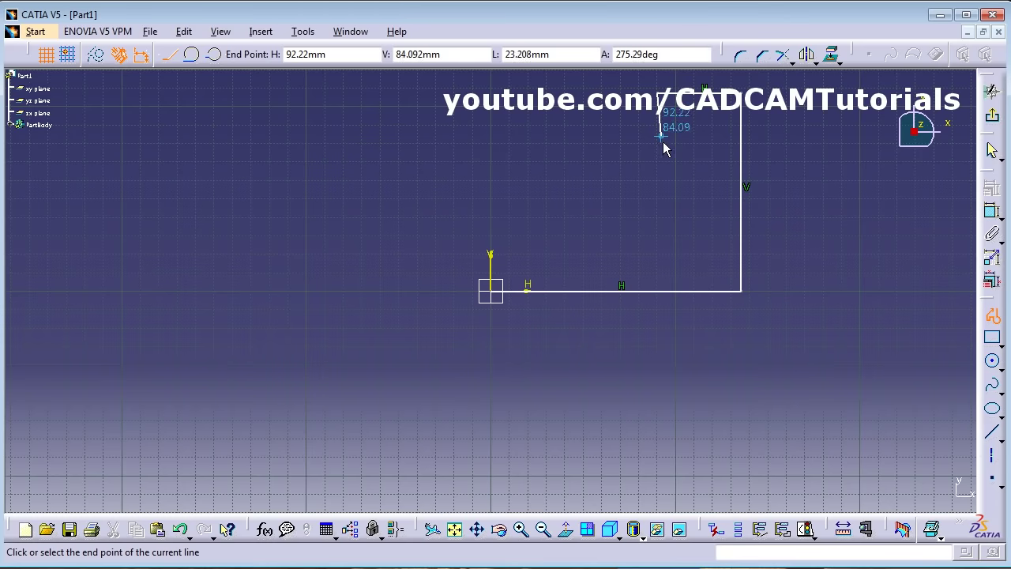
pyautogui.click(656, 165)
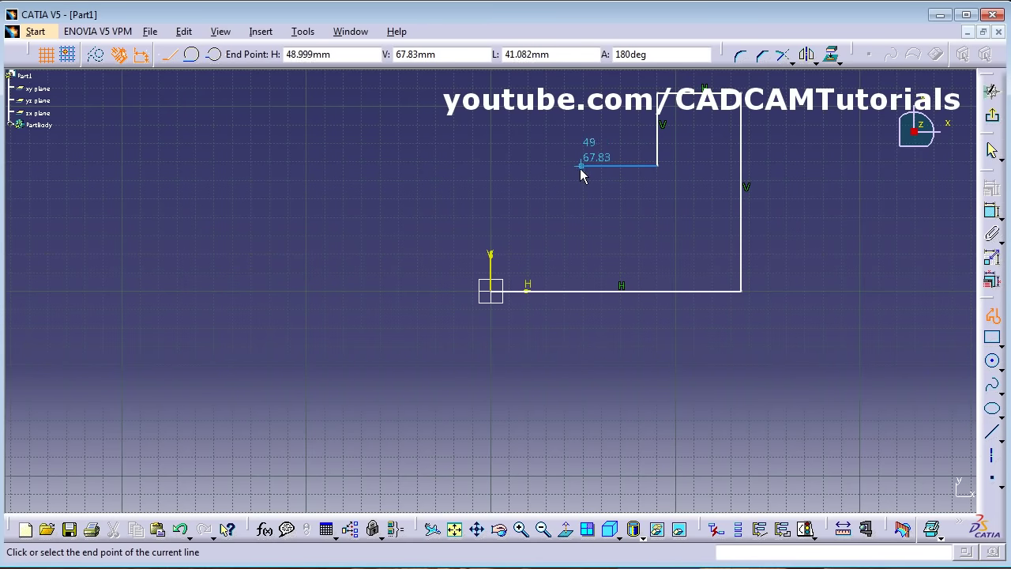
pyautogui.click(579, 165)
pyautogui.click(578, 225)
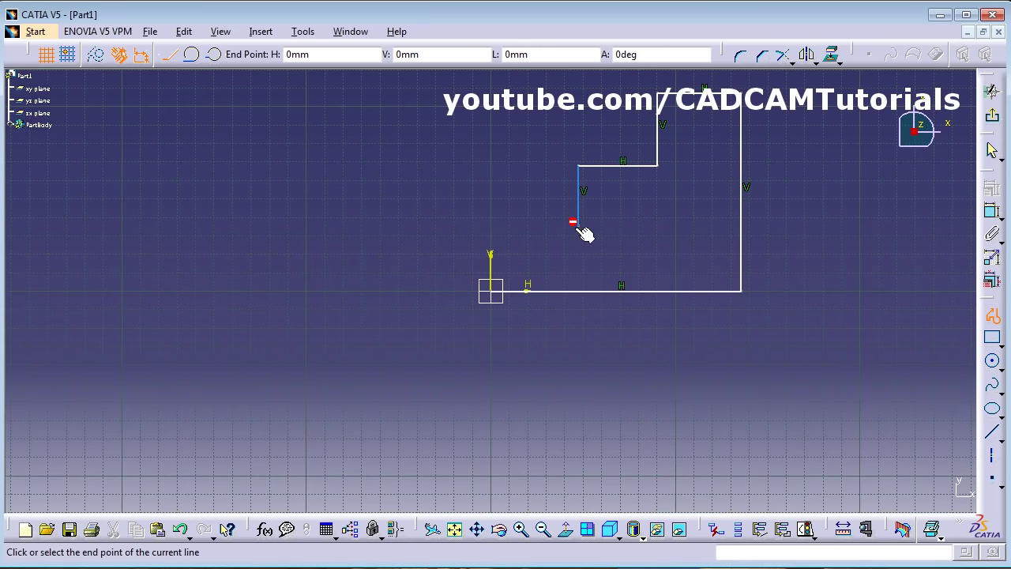
pyautogui.click(490, 225)
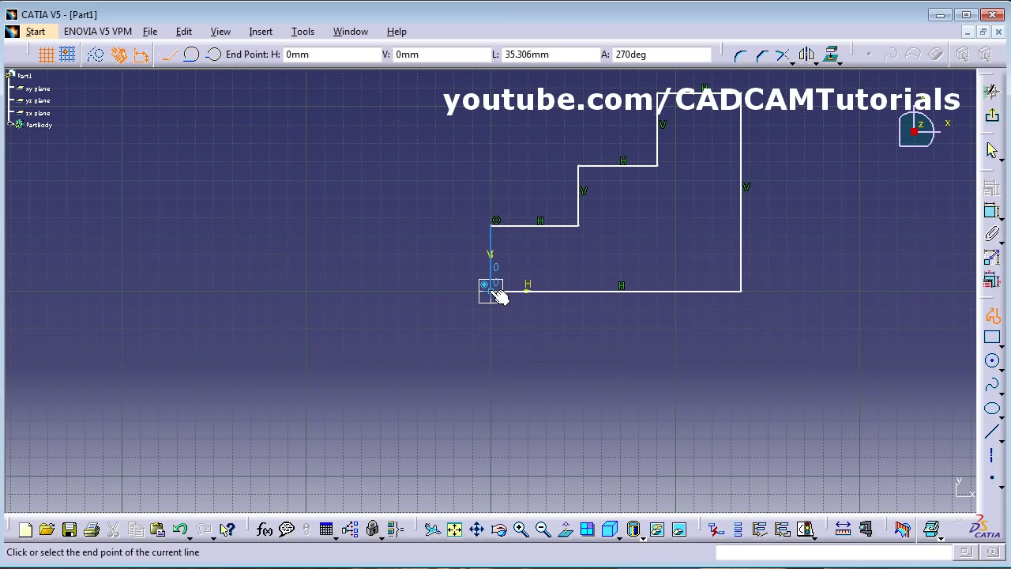
pyautogui.click(489, 291)
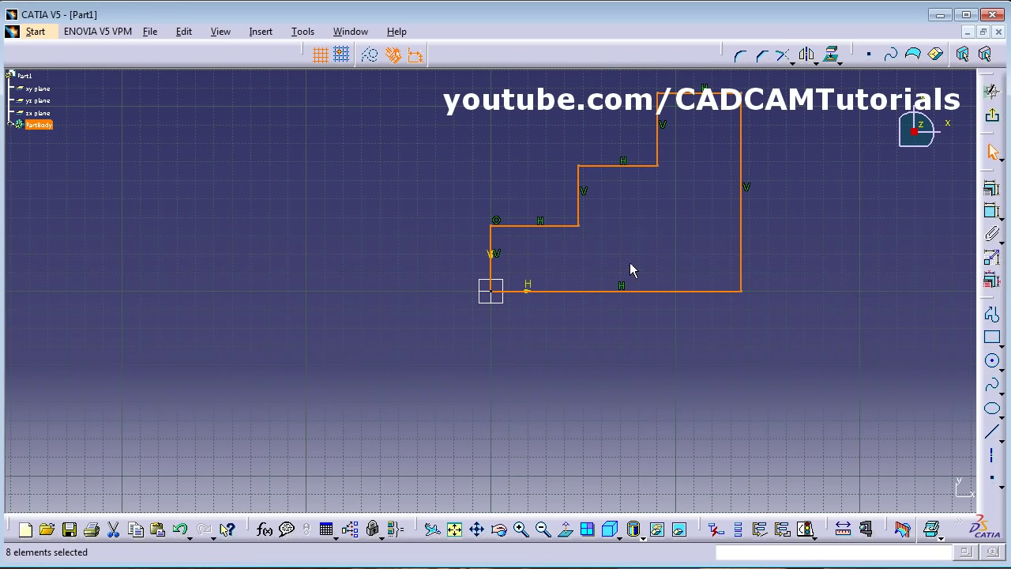
# Step: Dimension the bottom edge of the profile, placing its 135.442 length below the sketch
pyautogui.moveTo(630, 271); pyautogui.dragTo(521, 367, button='middle')
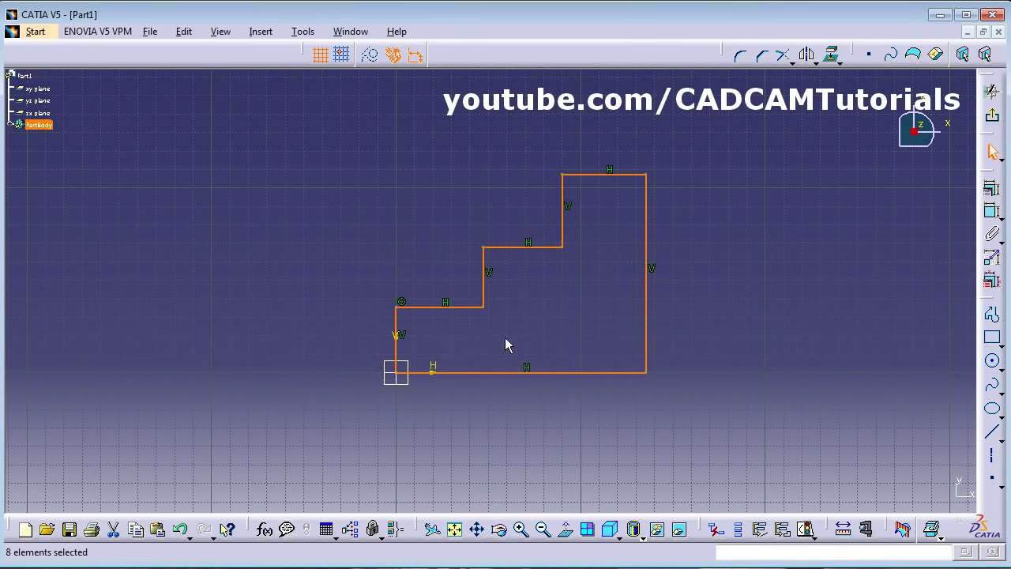
pyautogui.click(726, 308)
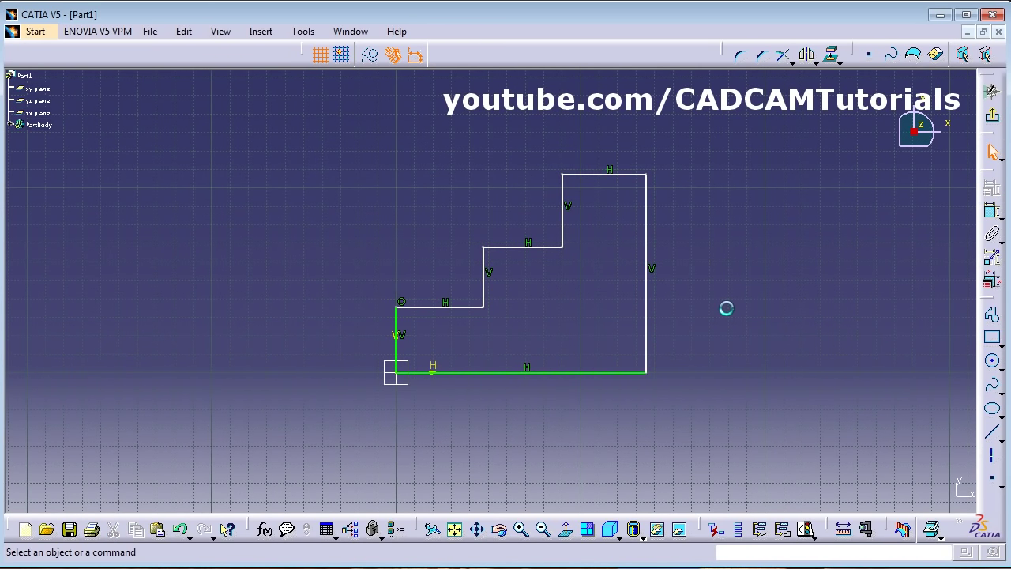
pyautogui.click(993, 217)
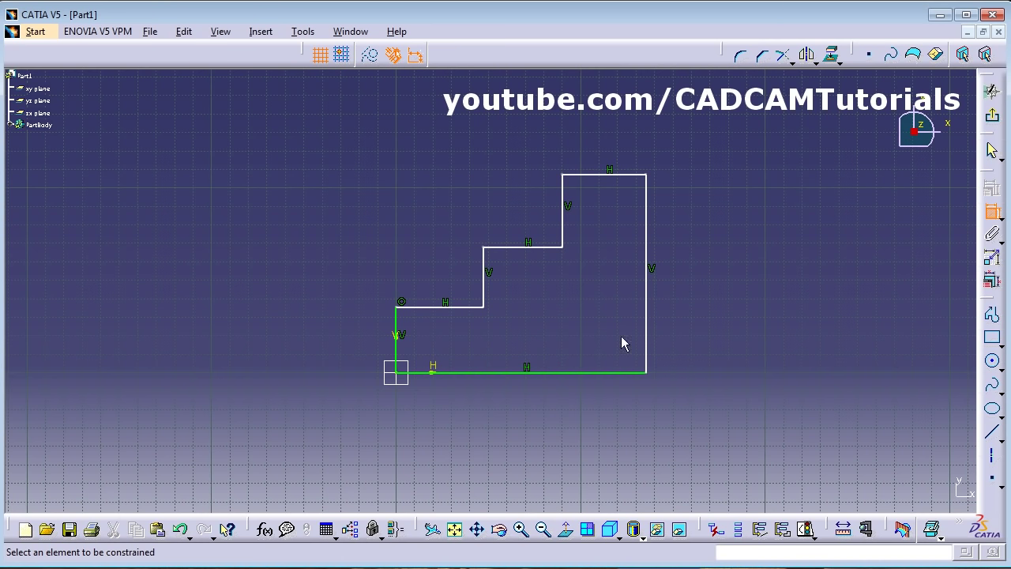
pyautogui.click(547, 373)
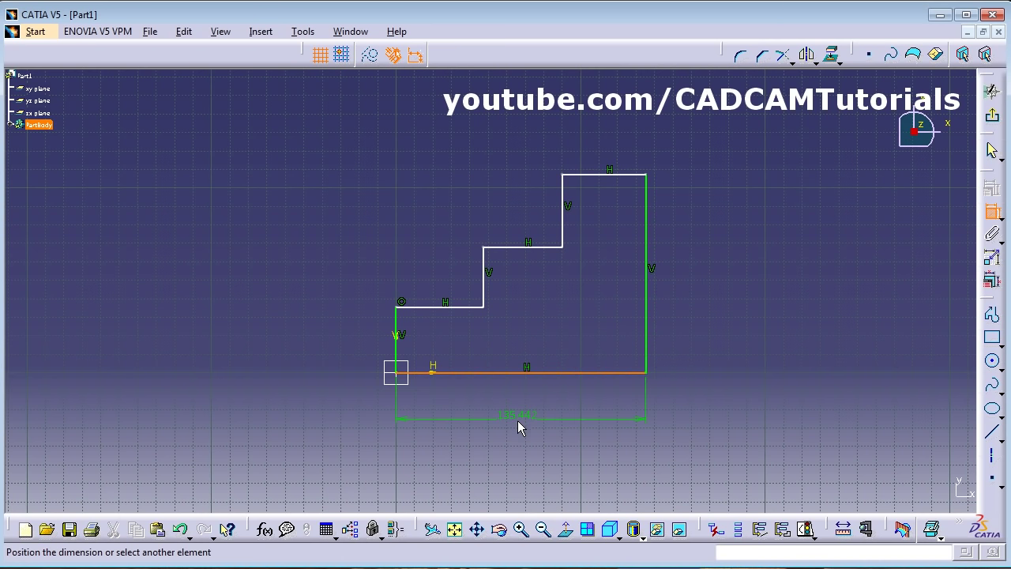
pyautogui.click(517, 424)
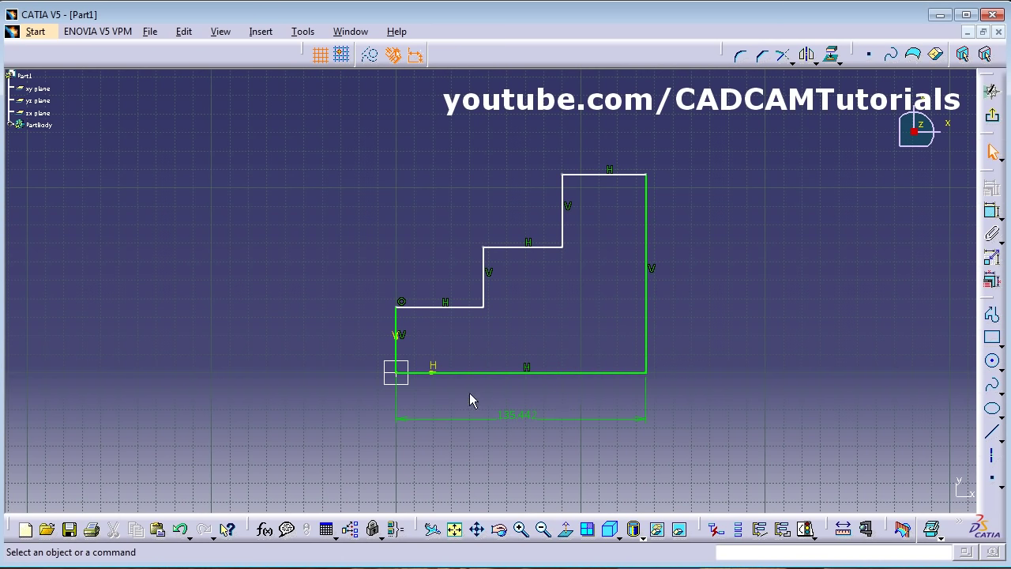
# Step: After checking the reference drawing, dimension the short lower horizontal edge at 47.287
pyautogui.hotkey('alt', 'Tab')
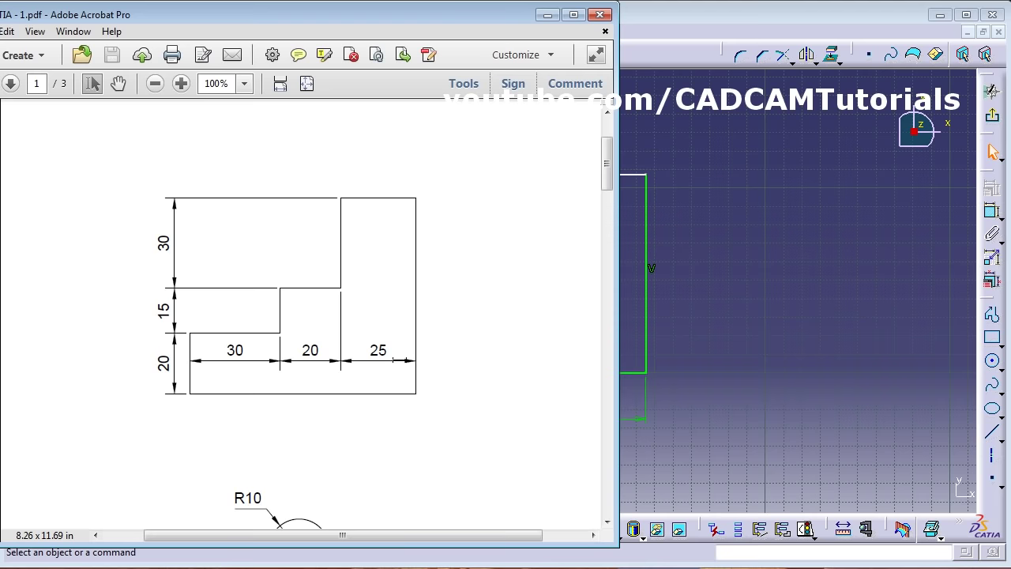
pyautogui.click(769, 353)
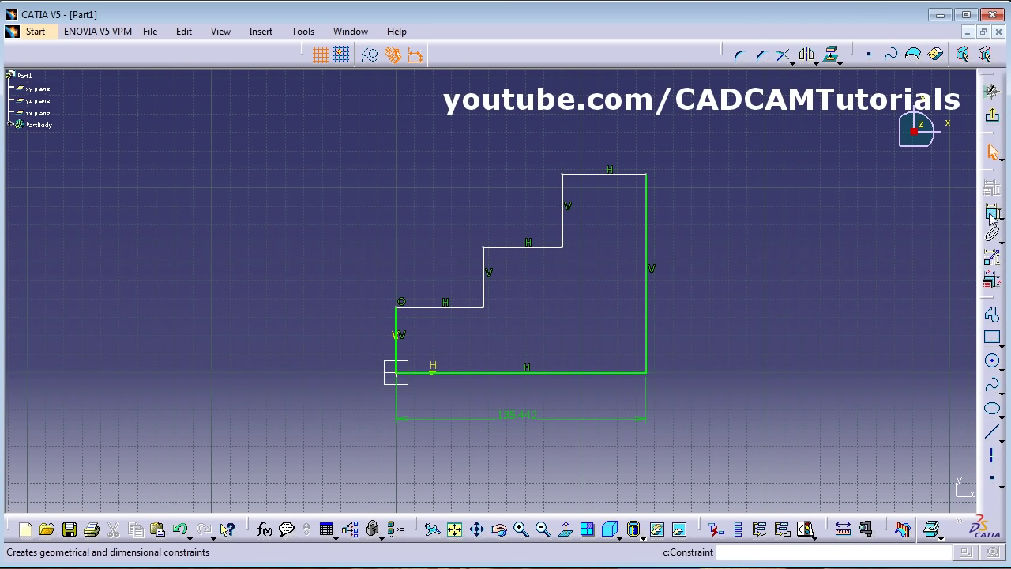
pyautogui.click(993, 213)
pyautogui.click(445, 307)
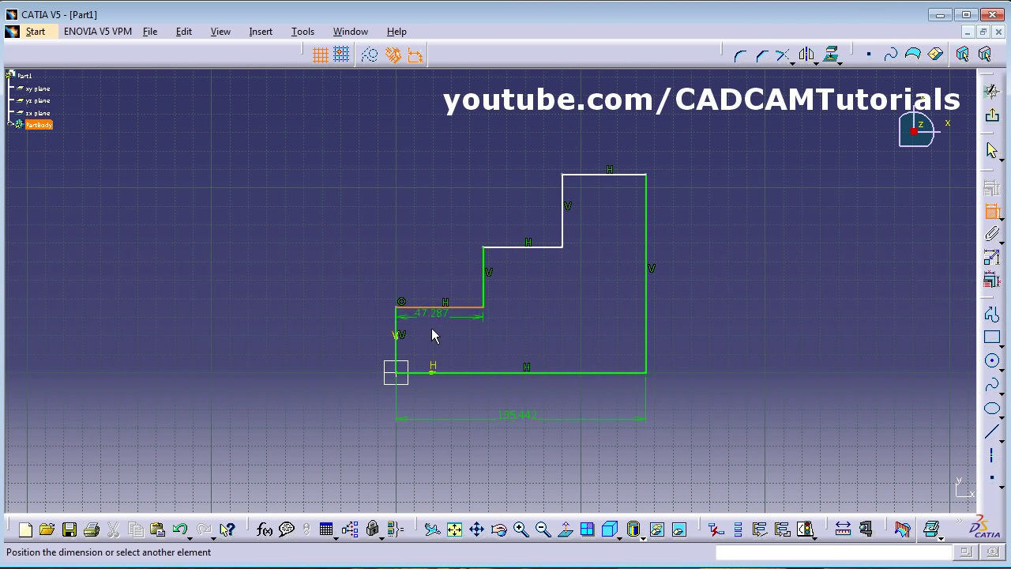
pyautogui.click(436, 342)
pyautogui.click(0, 356)
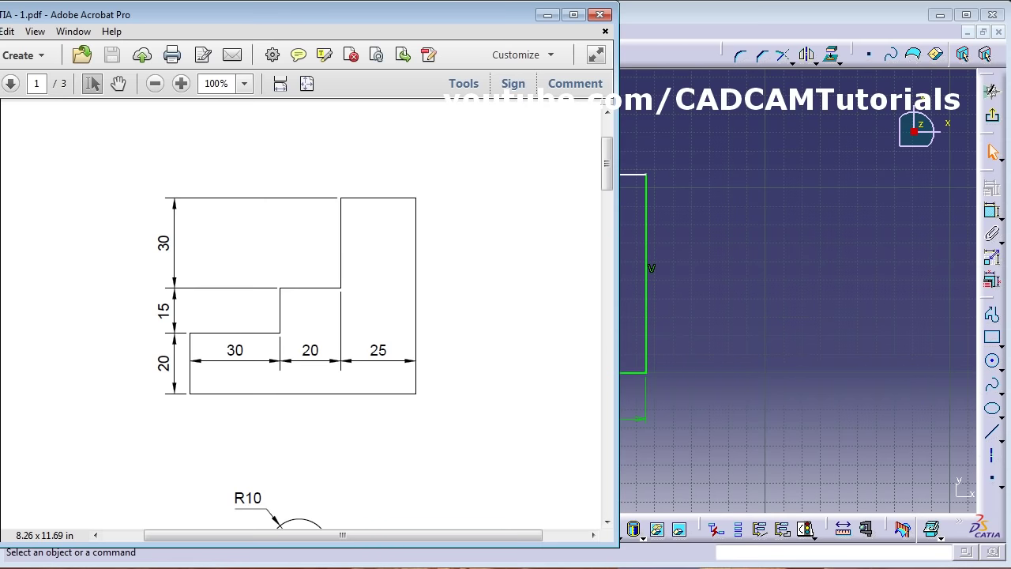
pyautogui.click(547, 15)
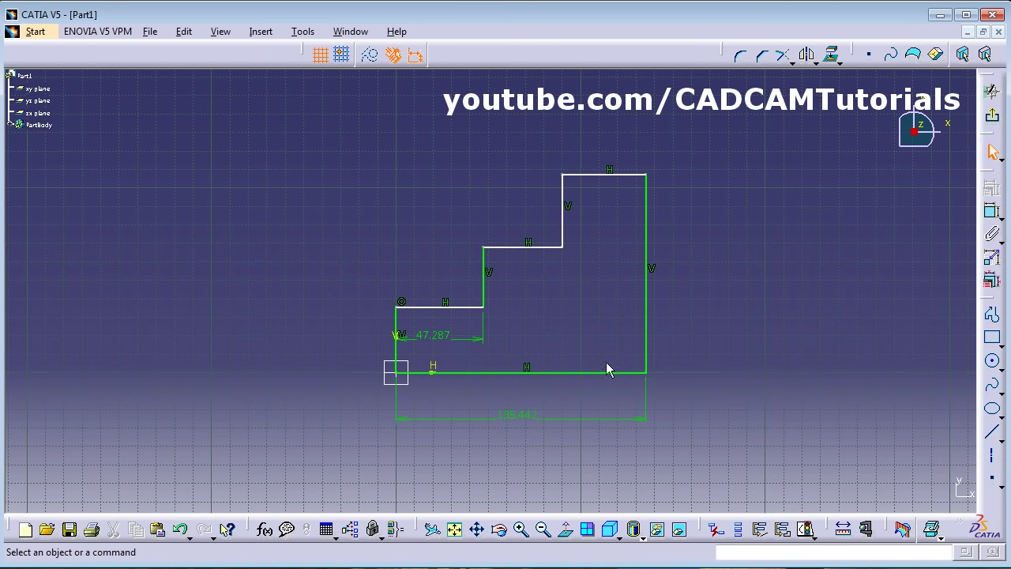
# Step: Change the lowest step's width dimension from 47.287 to 30
pyautogui.doubleClick(441, 339)
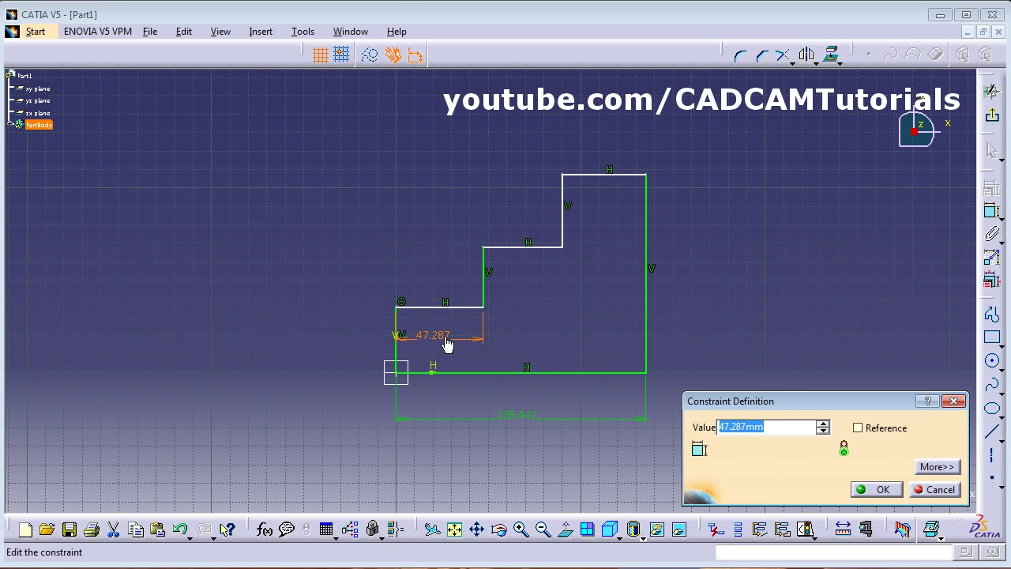
pyautogui.write('30')
pyautogui.click(877, 489)
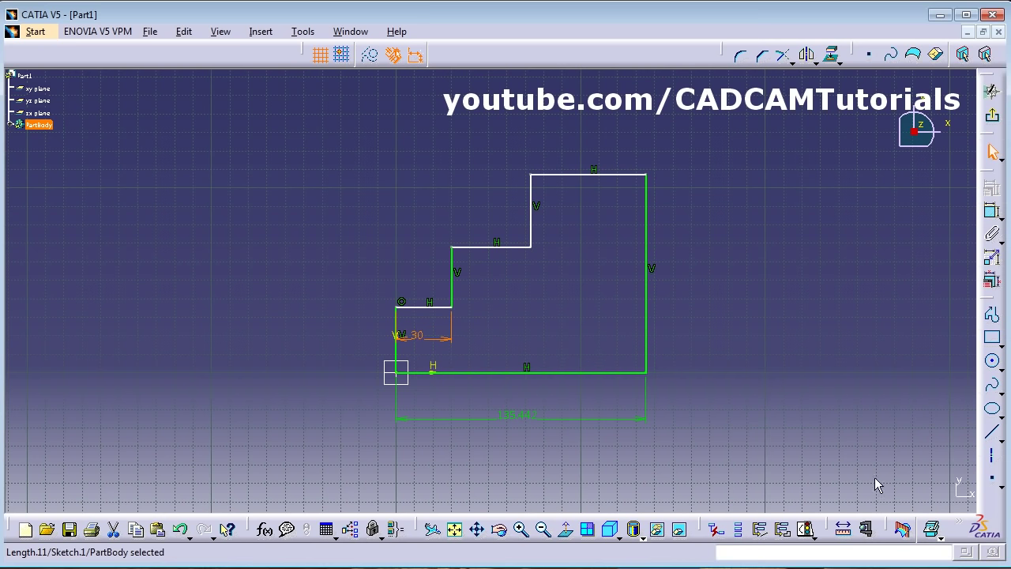
# Step: Dimension the middle and top step widths (42.794 and 62.648), then select the 135.442 dimension
pyautogui.click(992, 235)
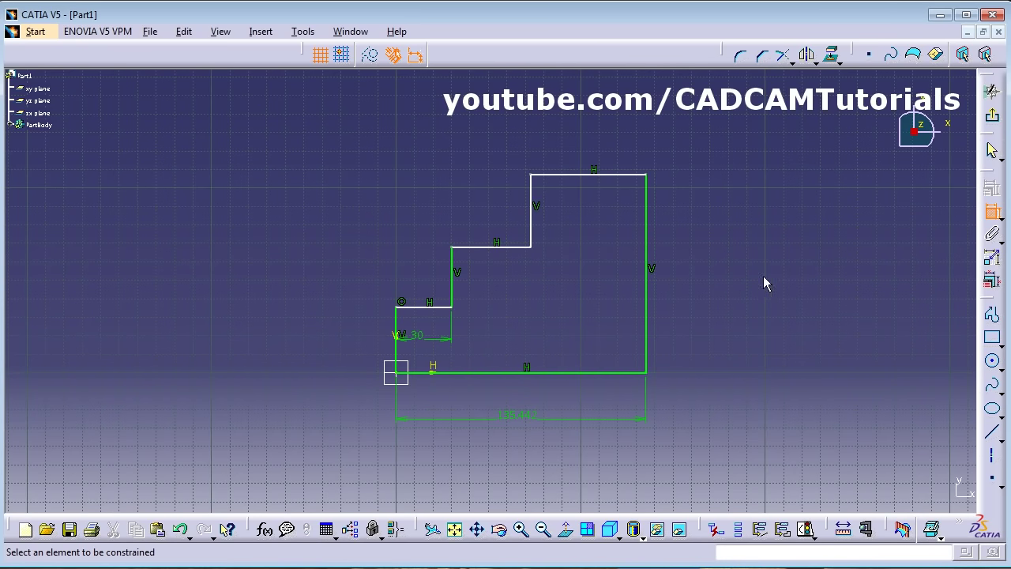
pyautogui.click(515, 248)
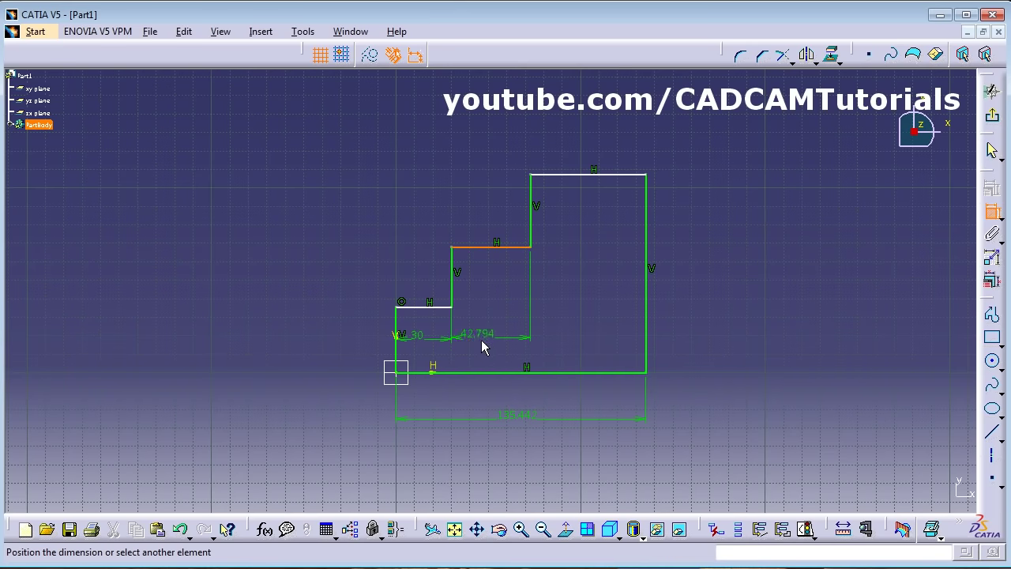
pyautogui.click(482, 343)
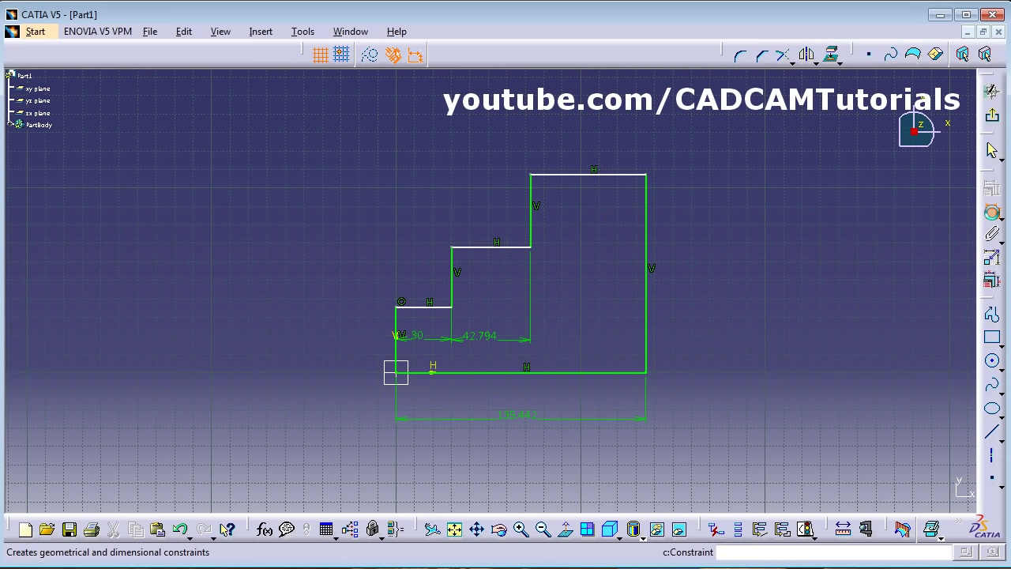
pyautogui.click(992, 212)
pyautogui.click(605, 174)
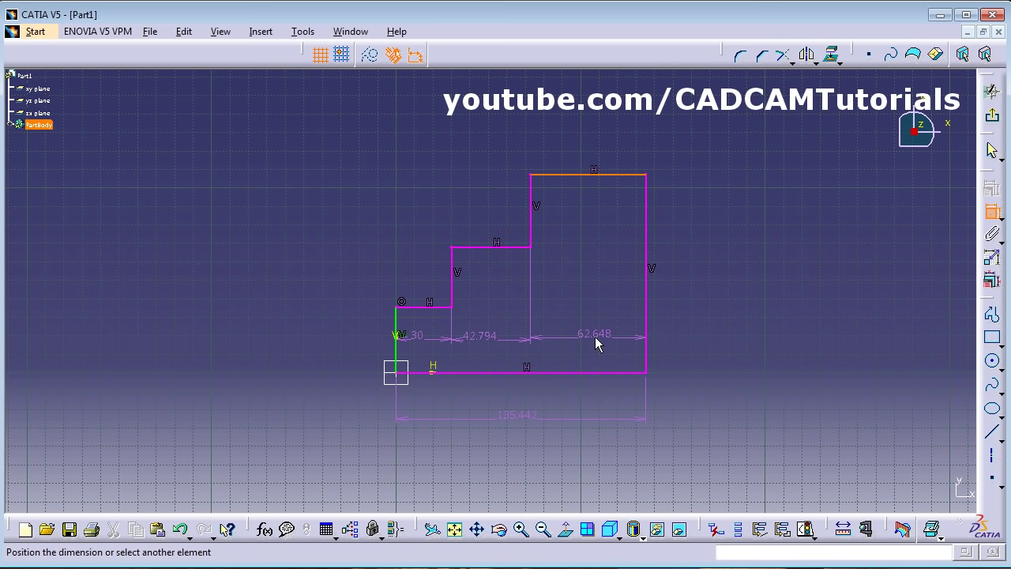
pyautogui.click(596, 338)
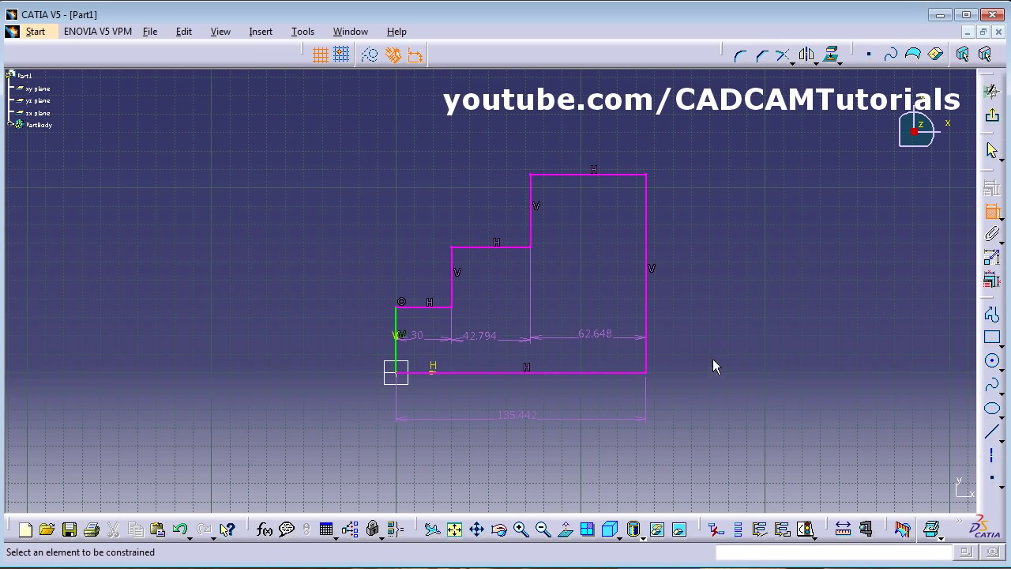
pyautogui.click(992, 214)
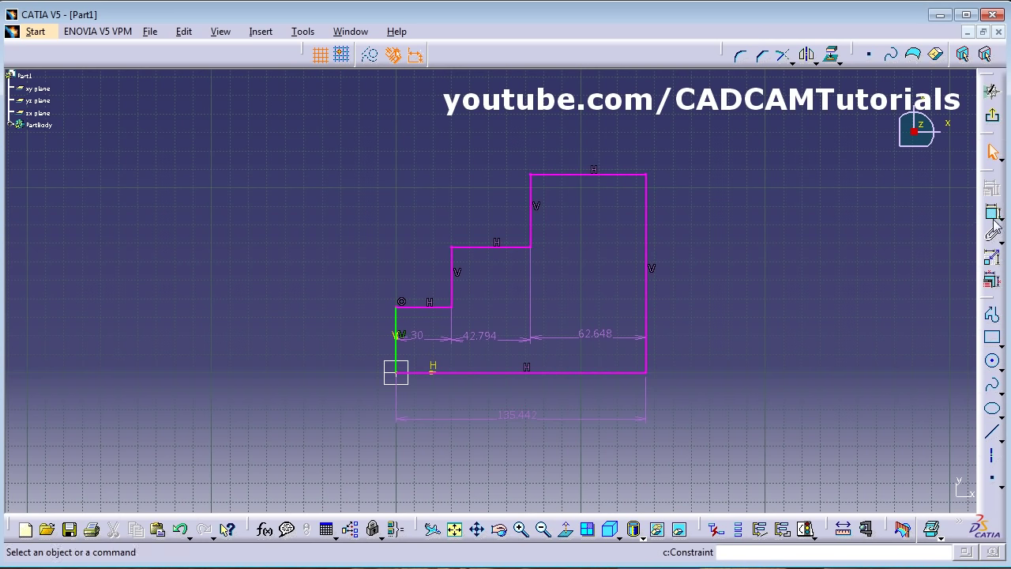
pyautogui.click(532, 417)
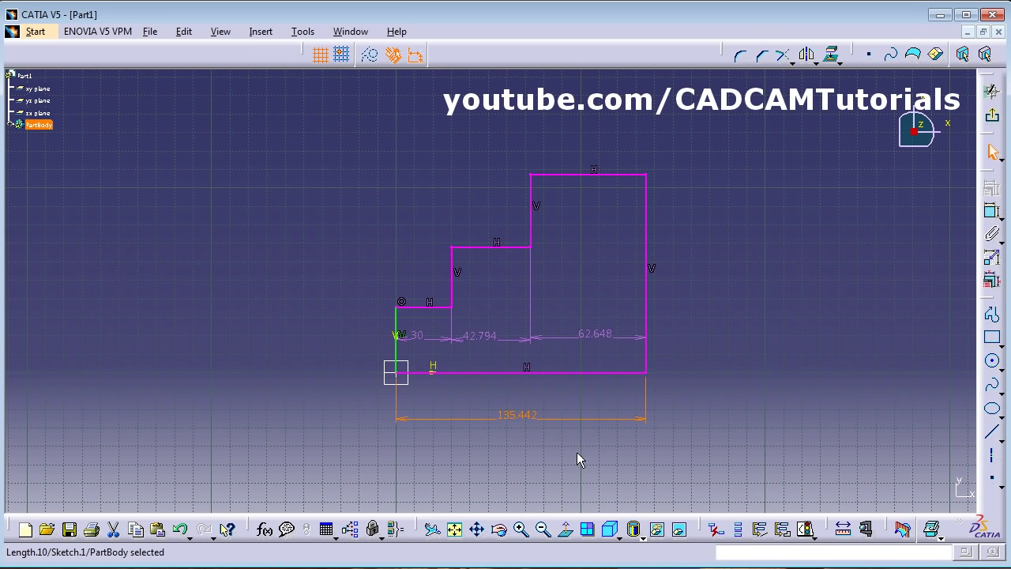
# Step: Delete the 135.442 overall width and dimension the lower left vertical edge at 35.306
pyautogui.press('Delete')
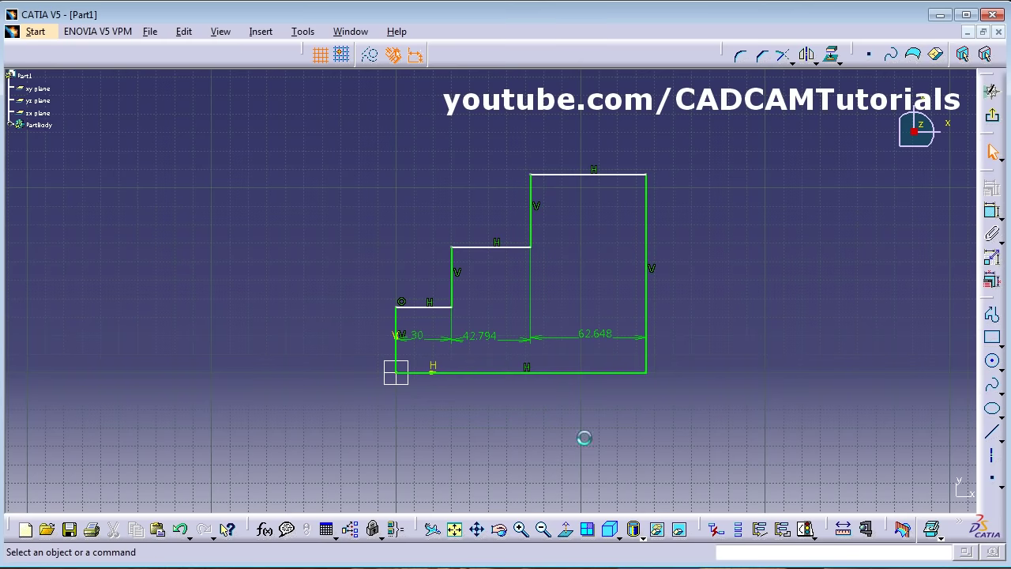
pyautogui.click(993, 215)
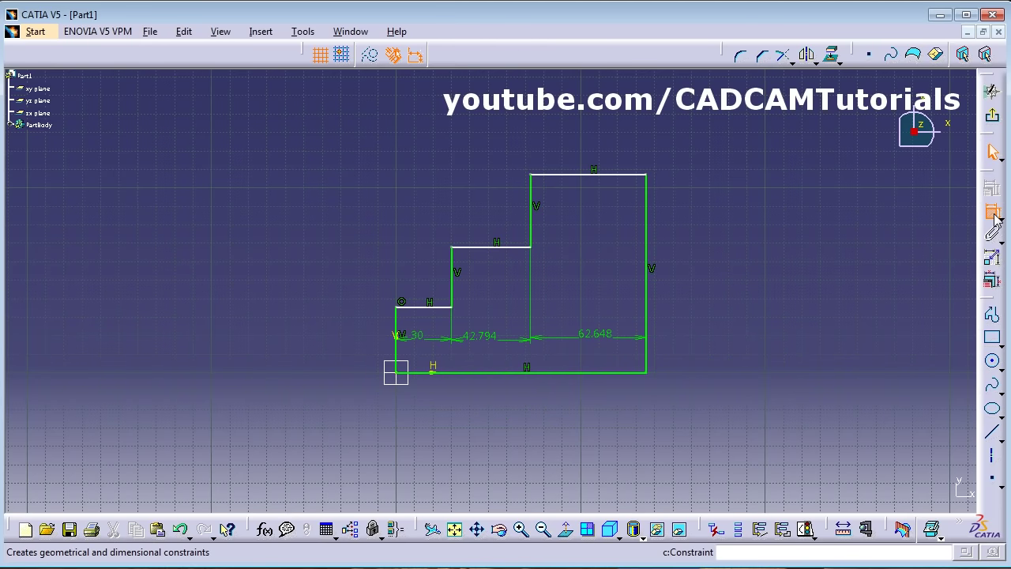
pyautogui.click(397, 353)
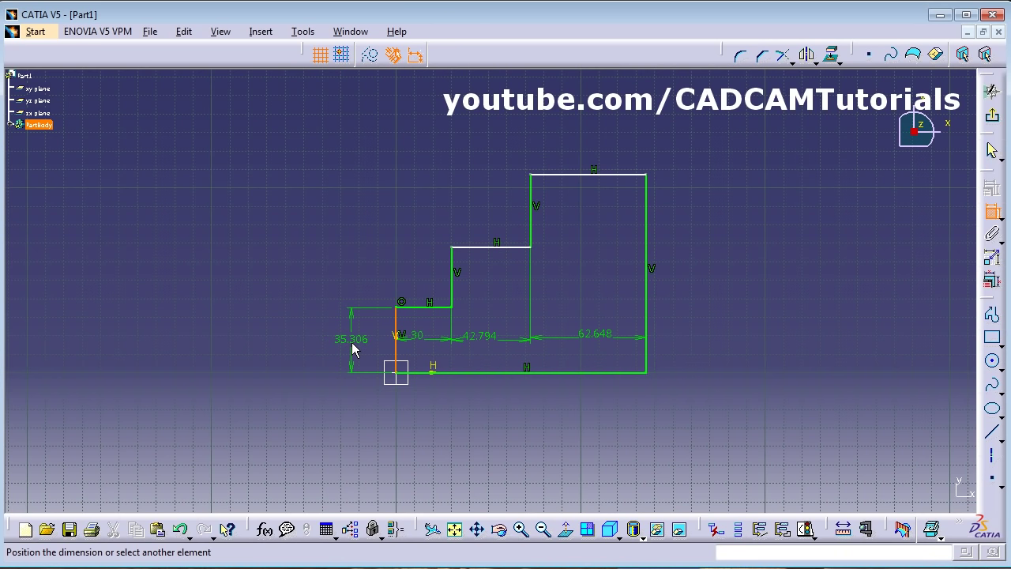
pyautogui.click(354, 350)
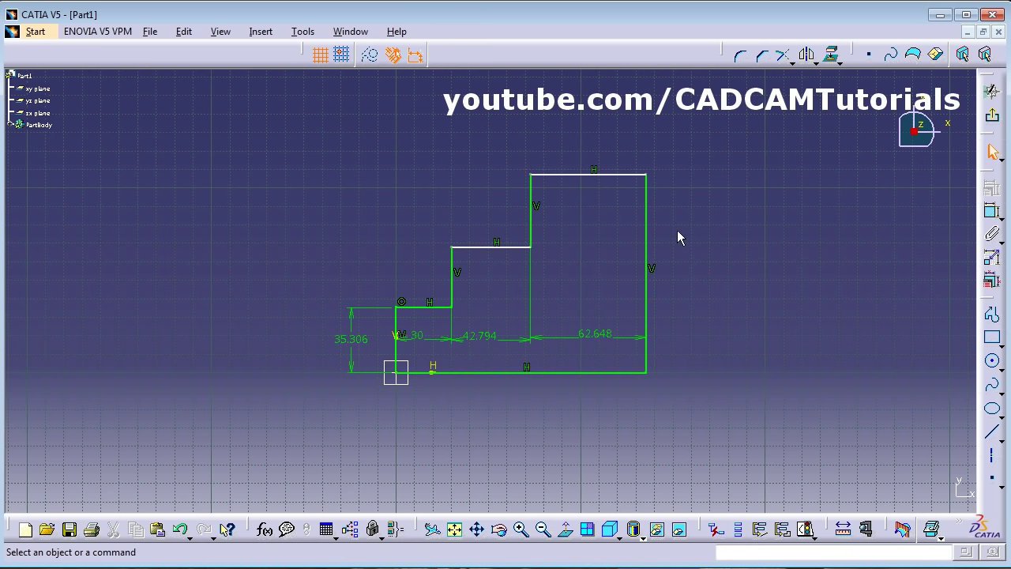
# Step: Add left-side height dimensions 32.524 and 39.371 to the middle and upper vertical steps
pyautogui.click(991, 212)
pyautogui.click(456, 276)
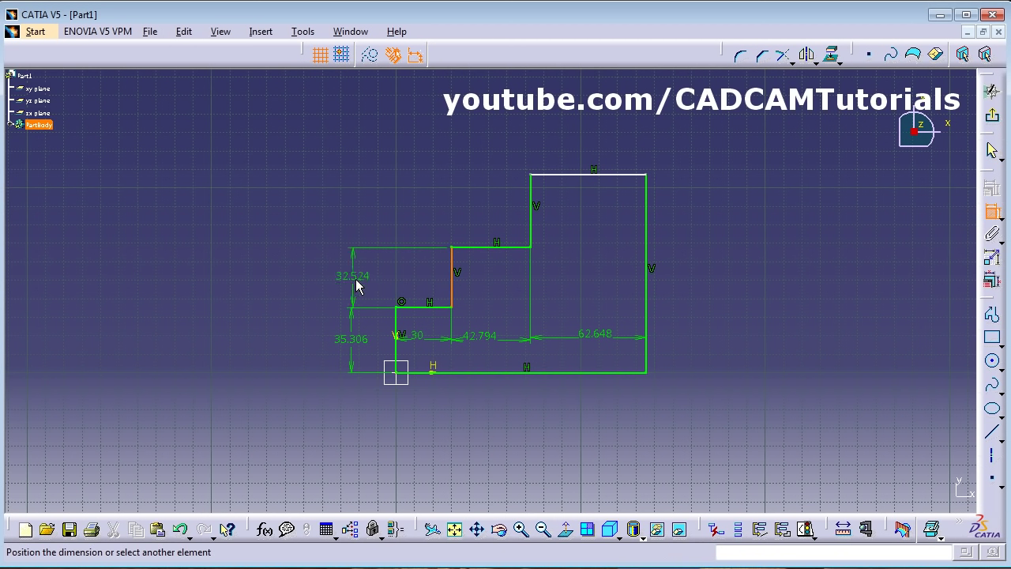
pyautogui.click(352, 282)
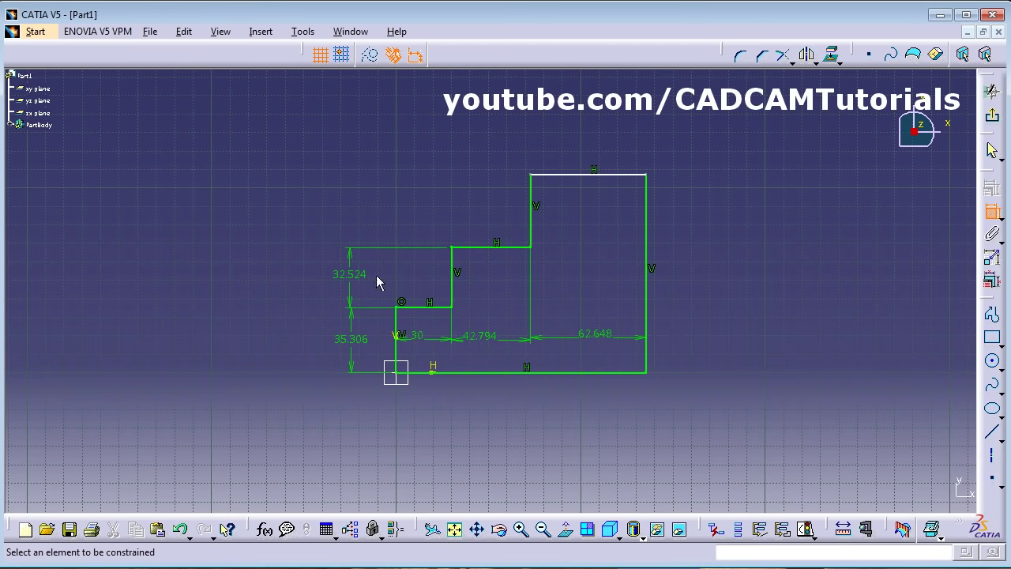
pyautogui.click(532, 215)
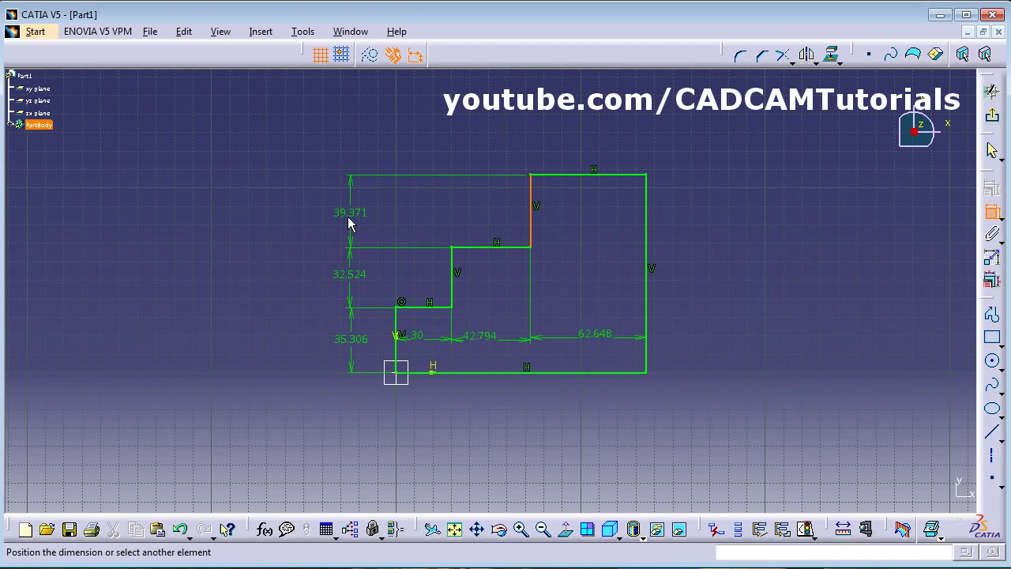
pyautogui.click(350, 219)
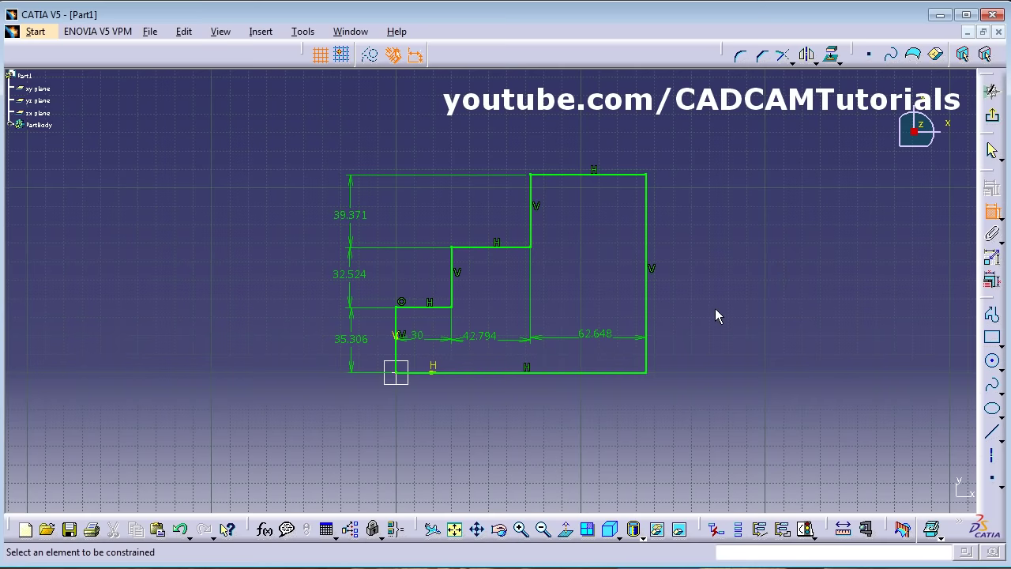
pyautogui.click(993, 225)
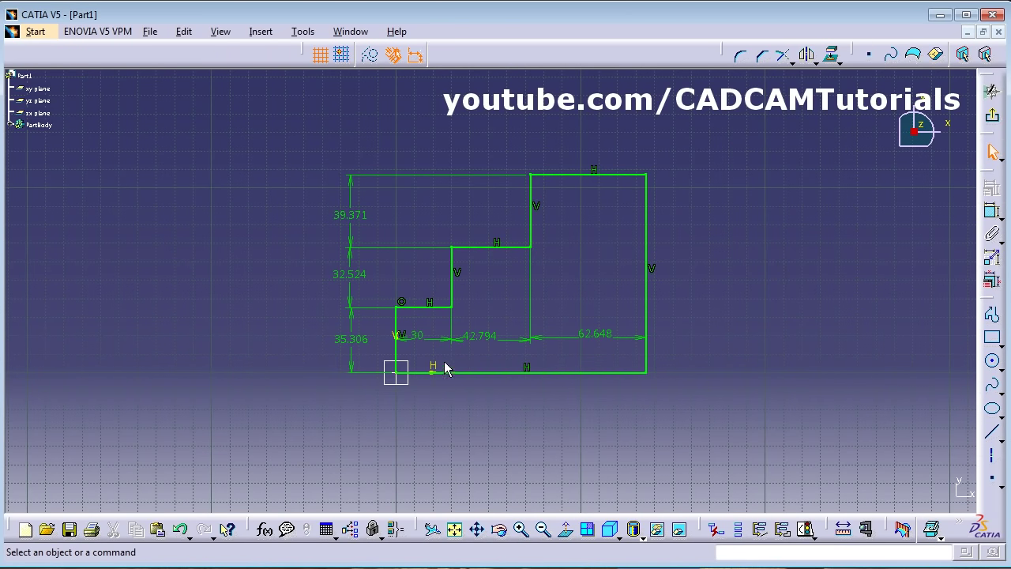
pyautogui.doubleClick(485, 336)
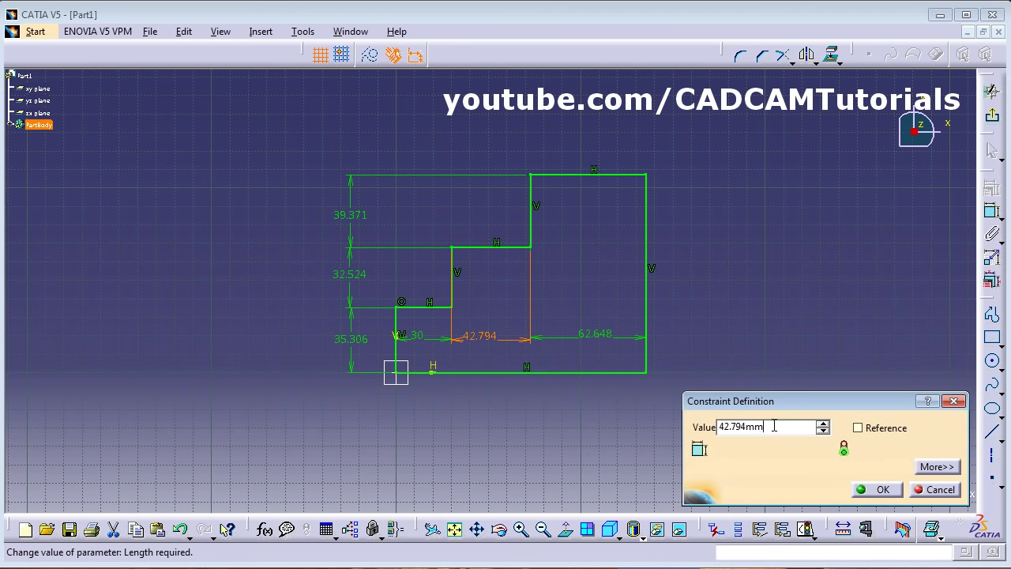
# Step: Set the middle and right step widths to 20 and 25
pyautogui.doubleClick(774, 427)
pyautogui.write('2')
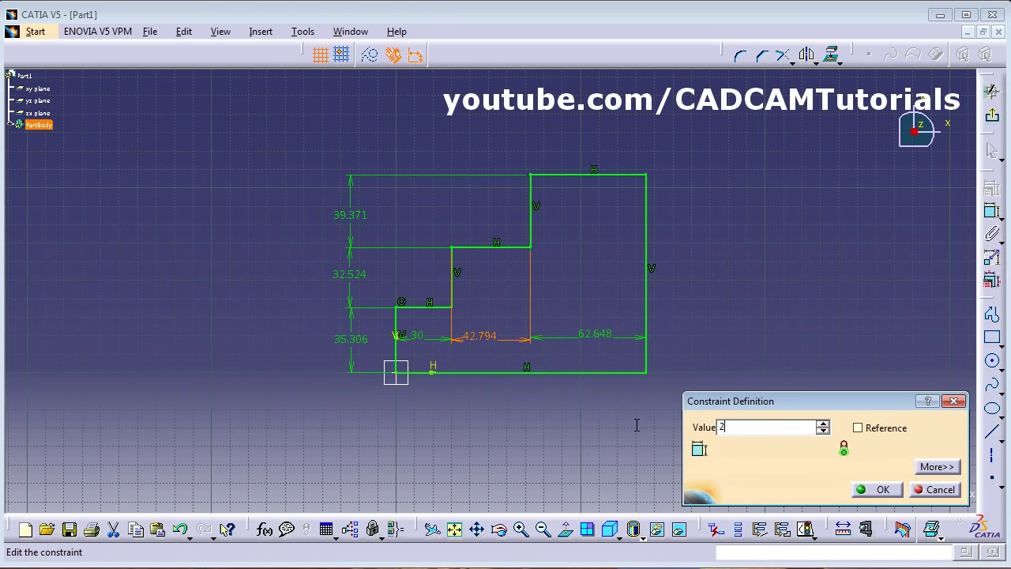
pyautogui.write('0')
pyautogui.press('Return')
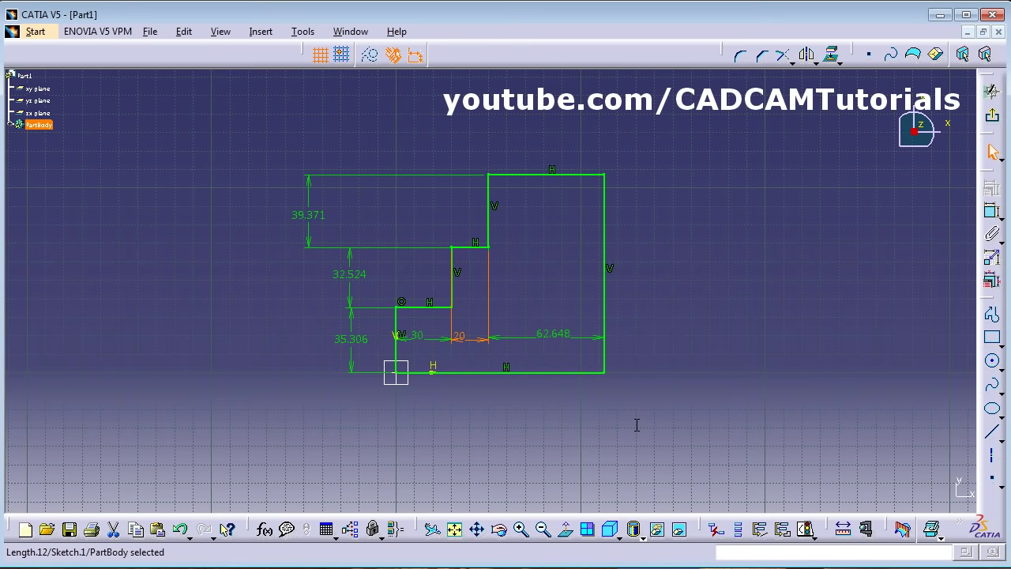
pyautogui.doubleClick(554, 338)
pyautogui.write('2')
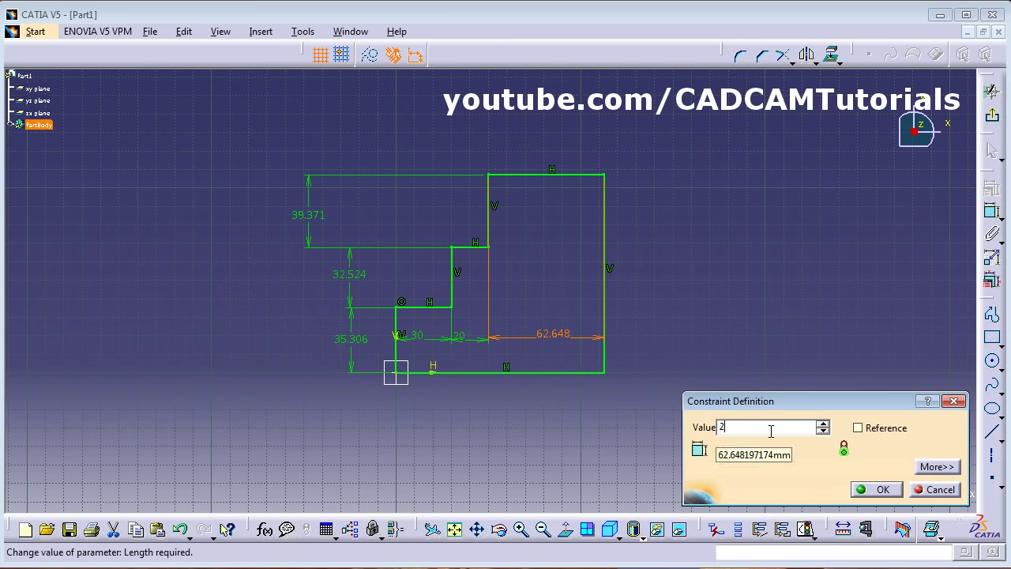
pyautogui.write('5')
pyautogui.press('Return')
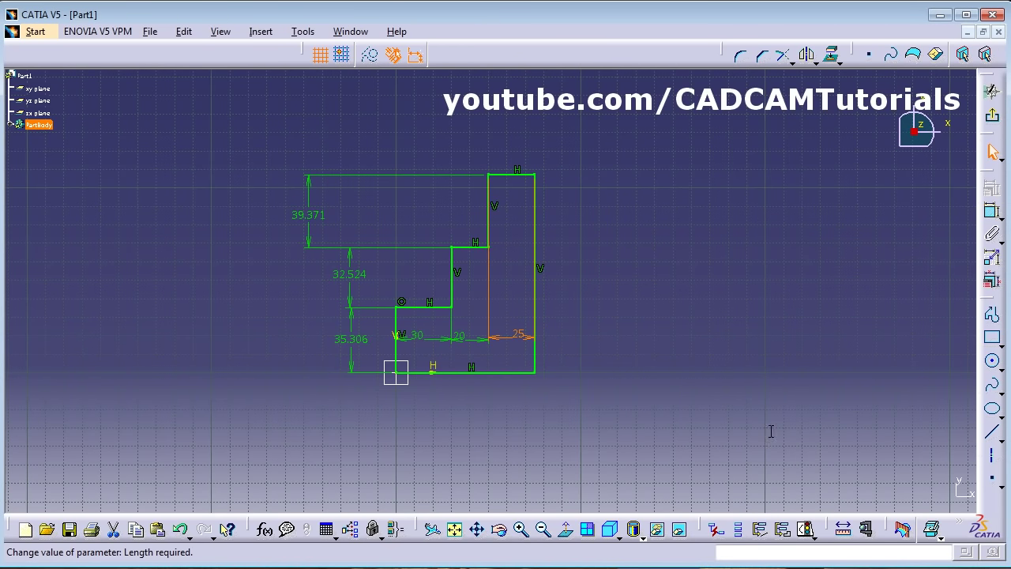
pyautogui.click(597, 348)
# Step: Set the bottom and middle step heights to 20 and 15, per the reference drawing
pyautogui.hotkey('alt', 'Tab')
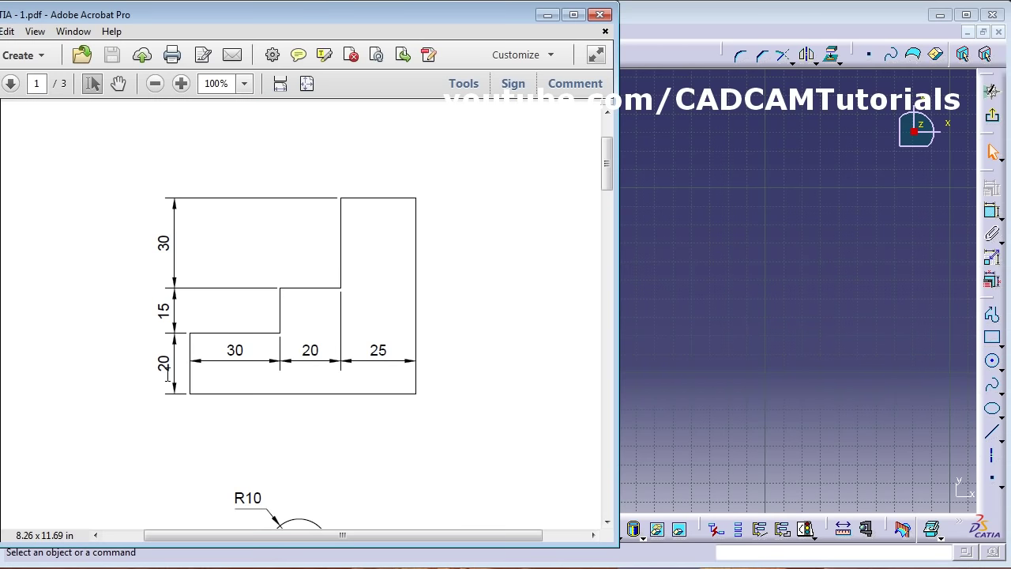
pyautogui.click(753, 344)
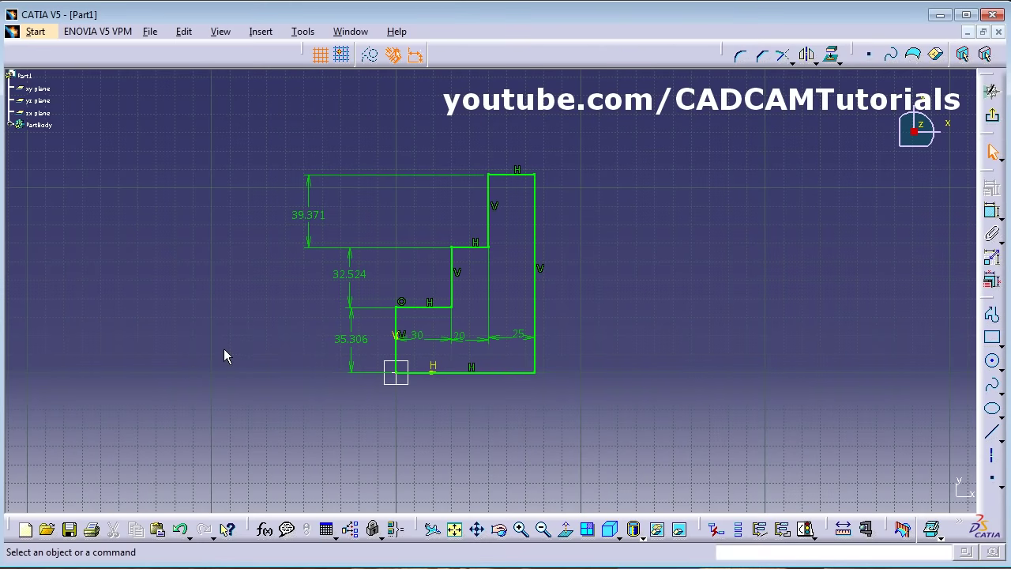
pyautogui.click(347, 345)
pyautogui.write('20')
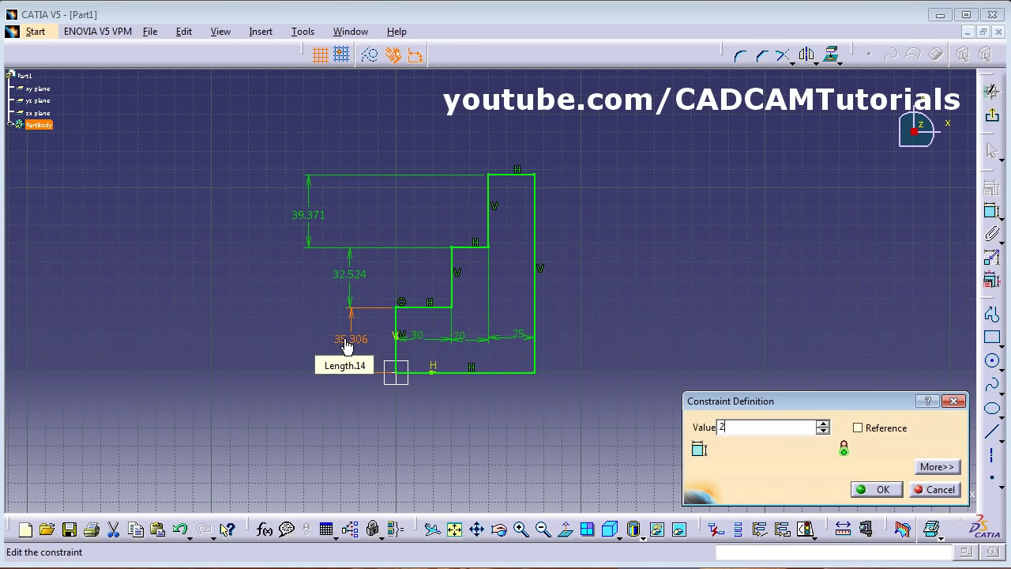
pyautogui.press('Return')
pyautogui.doubleClick(362, 309)
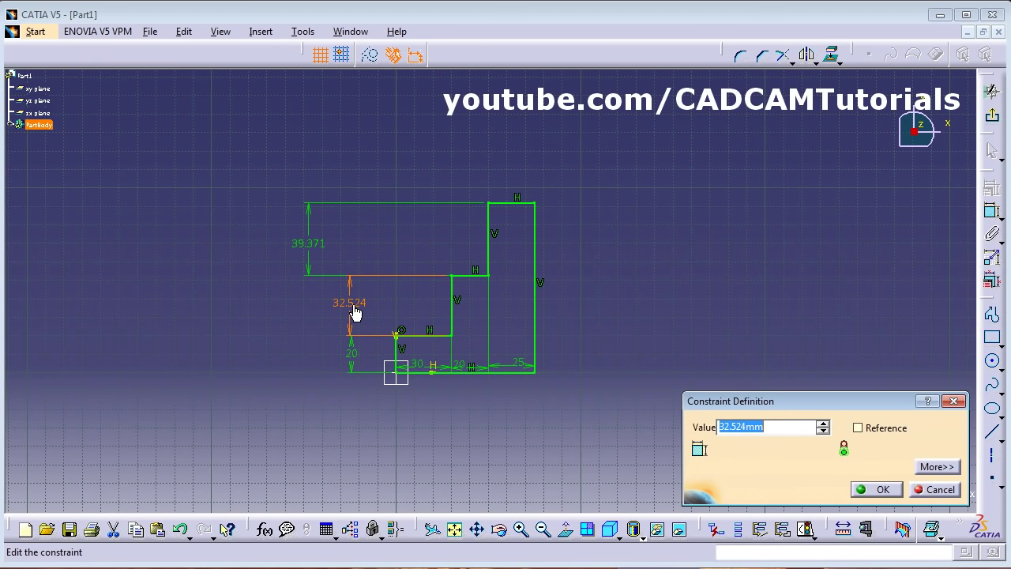
pyautogui.write('15')
pyautogui.press('Return')
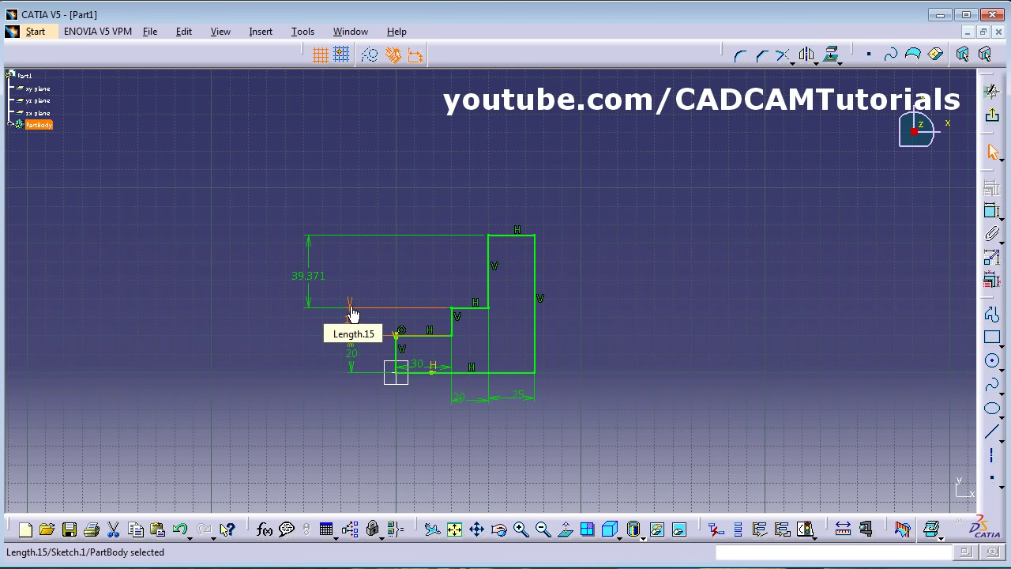
# Step: Change the 39.371 height dimension to 30
pyautogui.hotkey('alt', 'Tab')
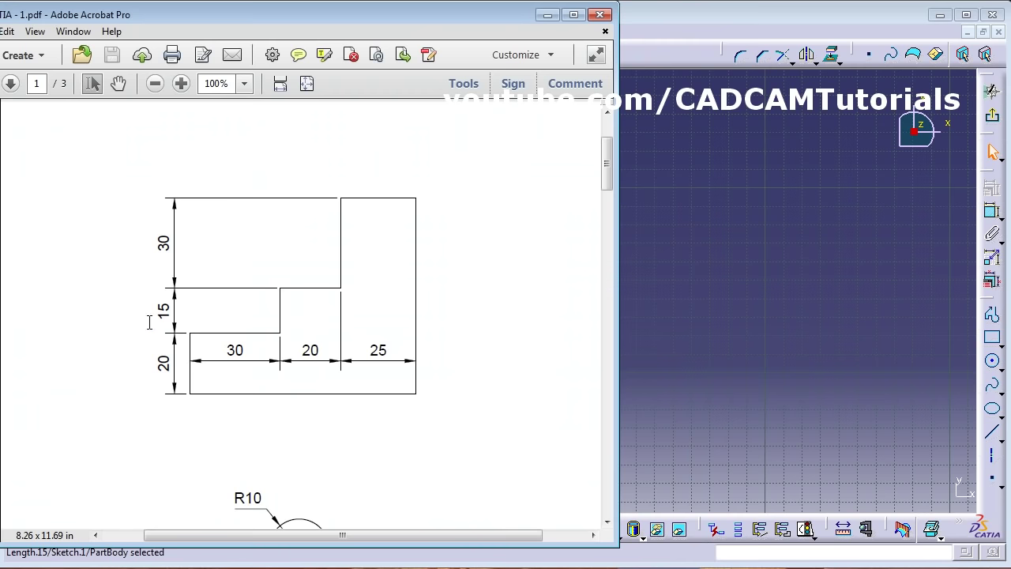
pyautogui.click(798, 280)
pyautogui.doubleClick(305, 279)
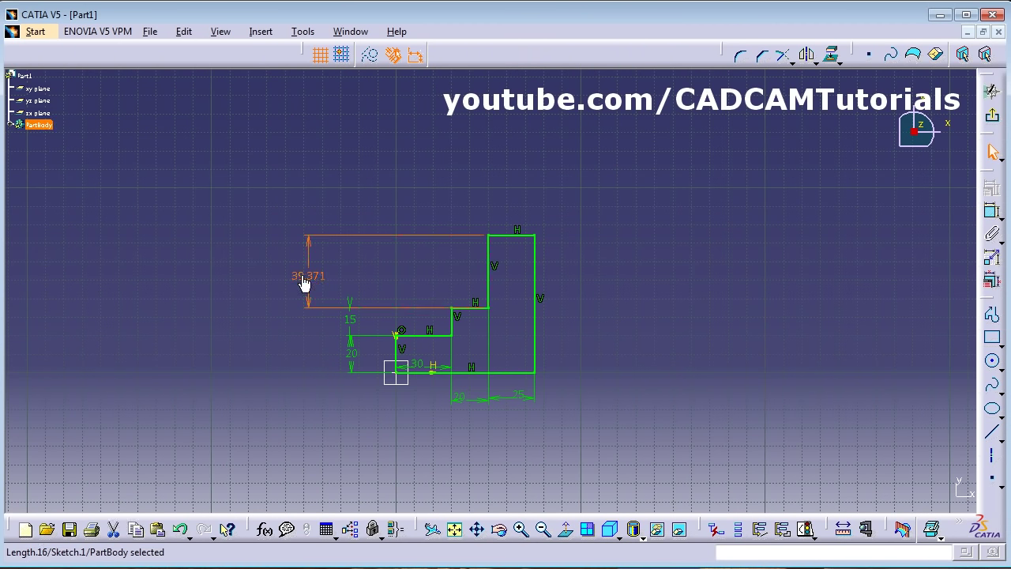
pyautogui.write('30')
pyautogui.press('Return')
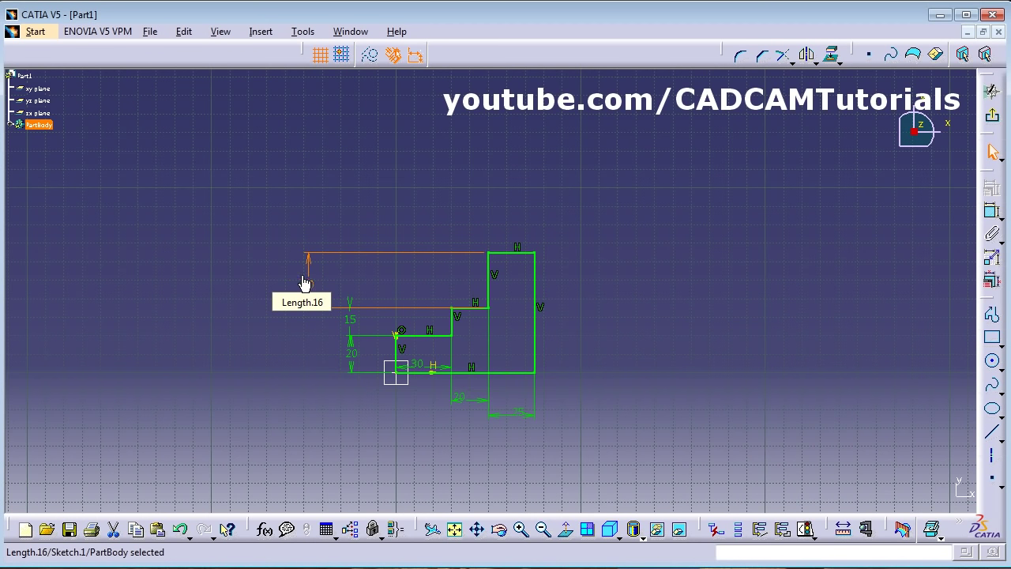
# Step: Zoom to the profile and move the 30 height dimension in line with the 15 and 20
pyautogui.moveTo(426, 354); pyautogui.dragTo(413, 282, button='middle')
pyautogui.moveTo(463, 400); pyautogui.dragTo(474, 294, button='middle')
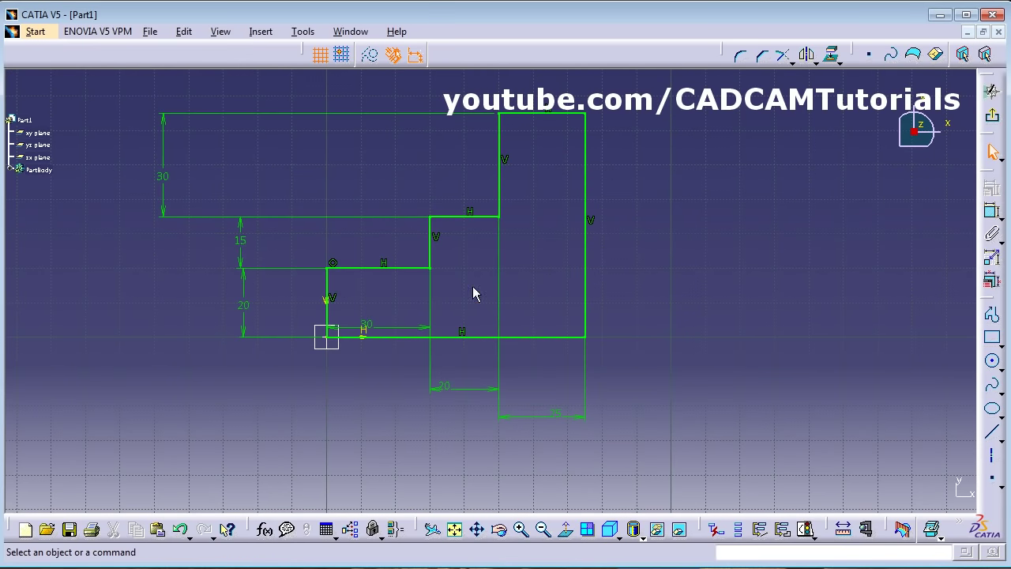
pyautogui.click(169, 177)
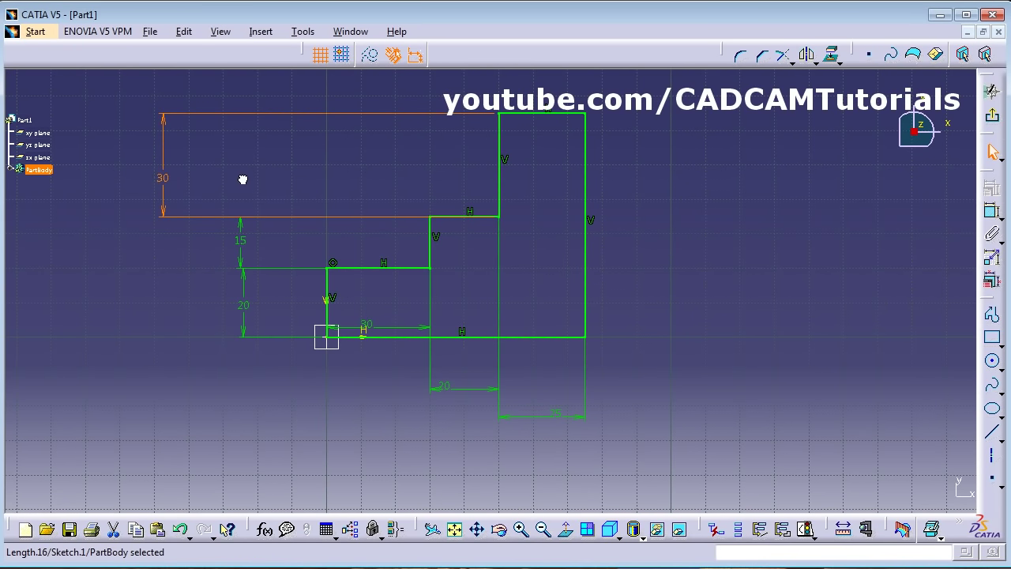
pyautogui.keyDown('ctrl'); pyautogui.click(311, 263); pyautogui.keyUp('ctrl')
pyautogui.moveTo(165, 220); pyautogui.dragTo(243, 218)
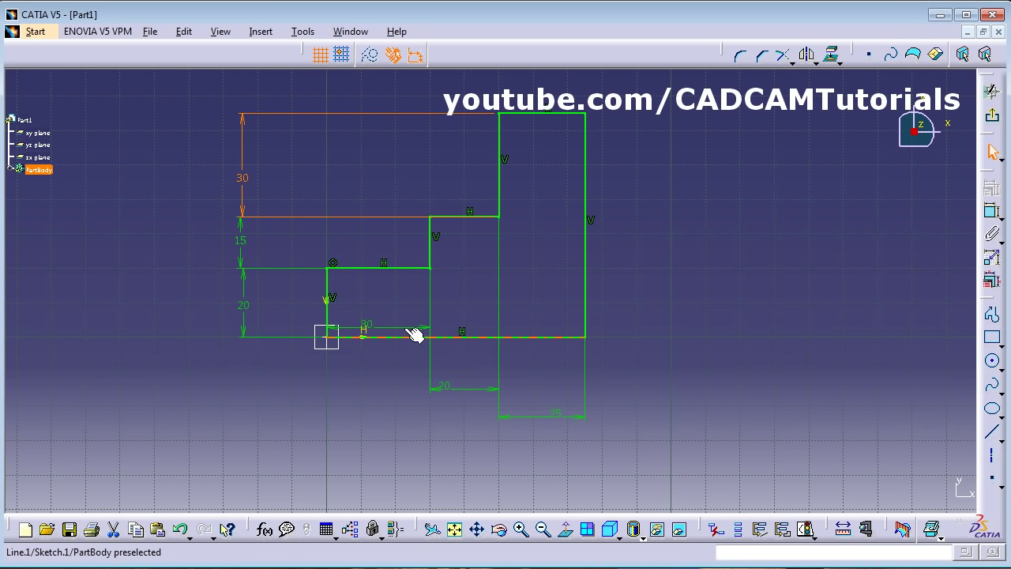
# Step: Move the 30, 20 and 25 width dimensions up into one row near the profile
pyautogui.moveTo(426, 332); pyautogui.dragTo(425, 295)
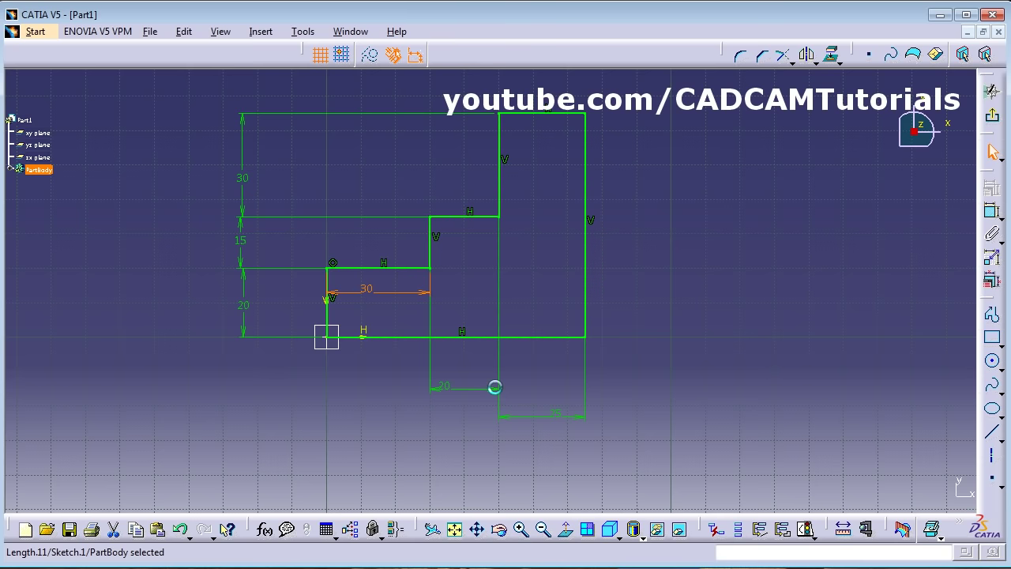
pyautogui.moveTo(495, 387); pyautogui.dragTo(459, 291)
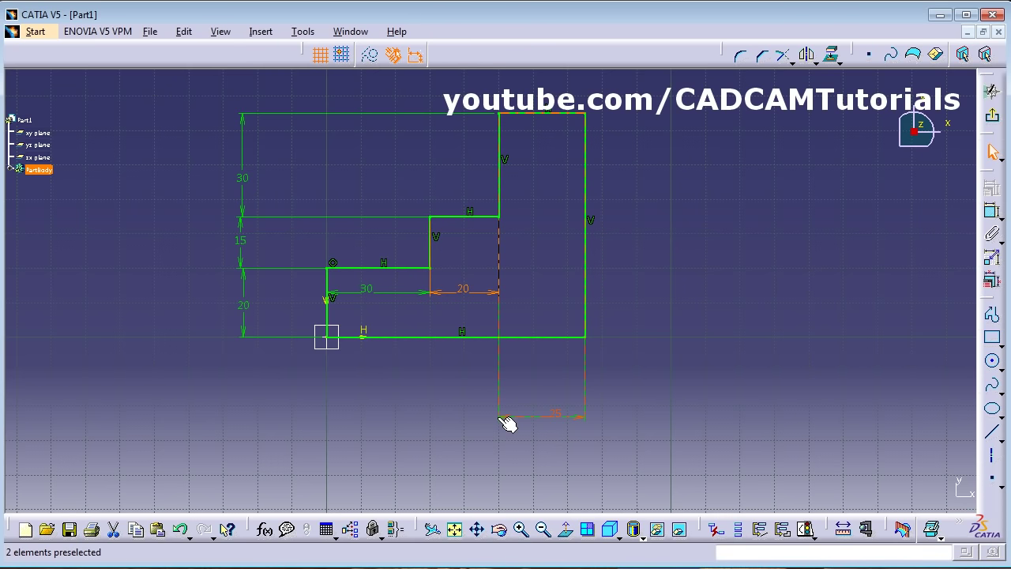
pyautogui.moveTo(500, 415); pyautogui.dragTo(549, 290)
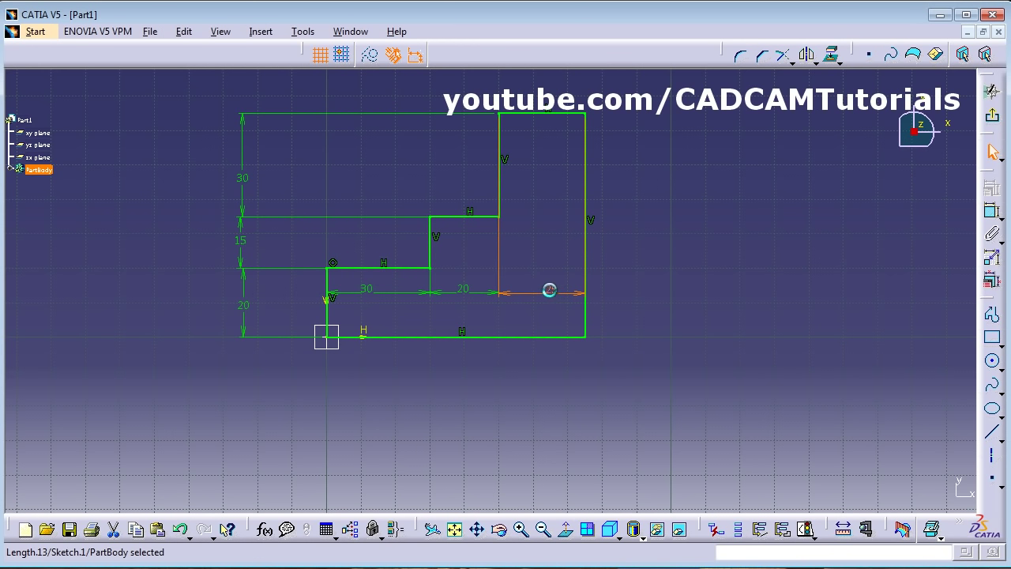
pyautogui.click(715, 304)
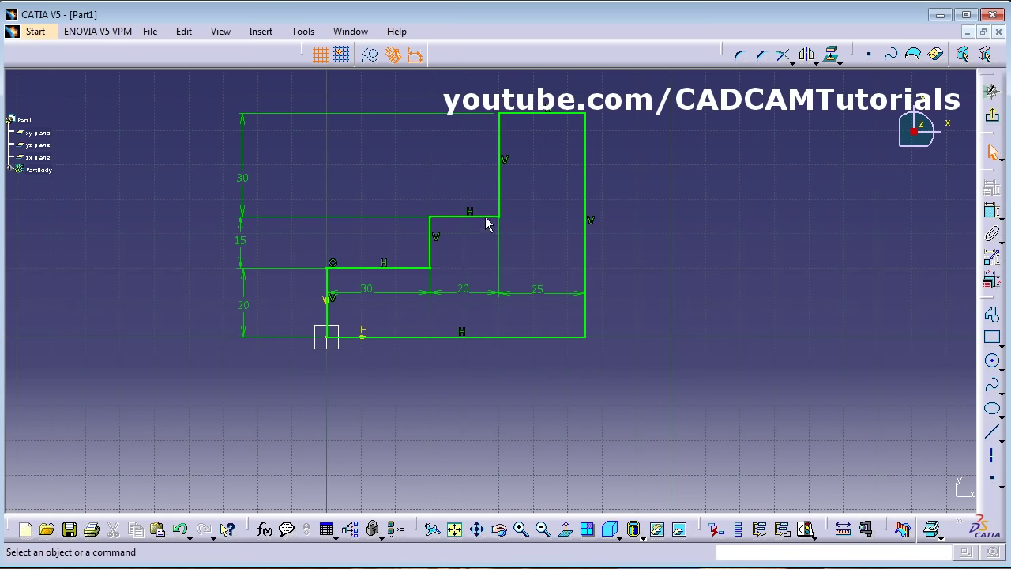
# Step: Start a new Sketcher part named Part2, sketch on the xy plane, and view the reference PDF
pyautogui.click(35, 31)
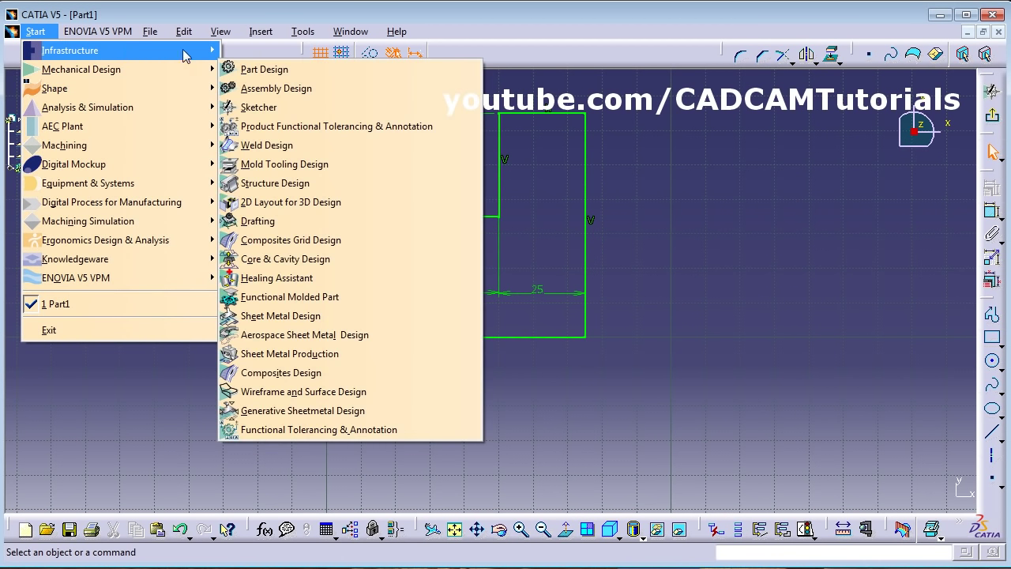
pyautogui.click(272, 108)
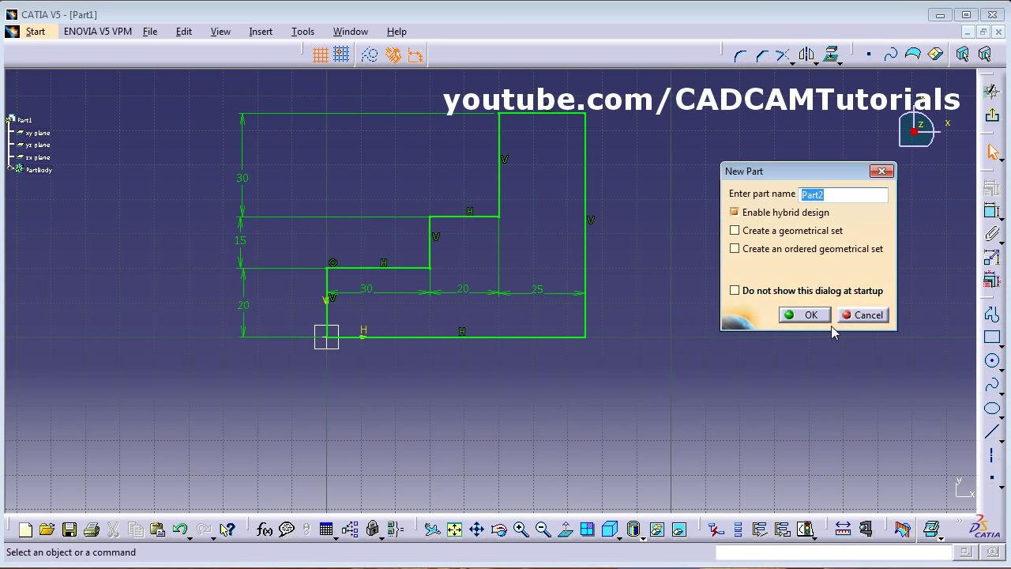
pyautogui.click(808, 316)
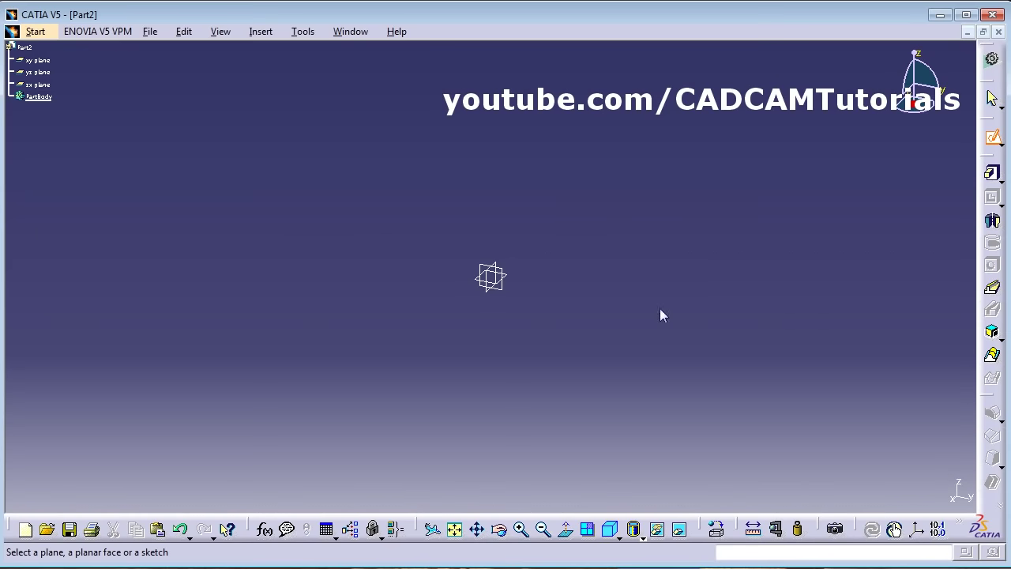
pyautogui.click(515, 280)
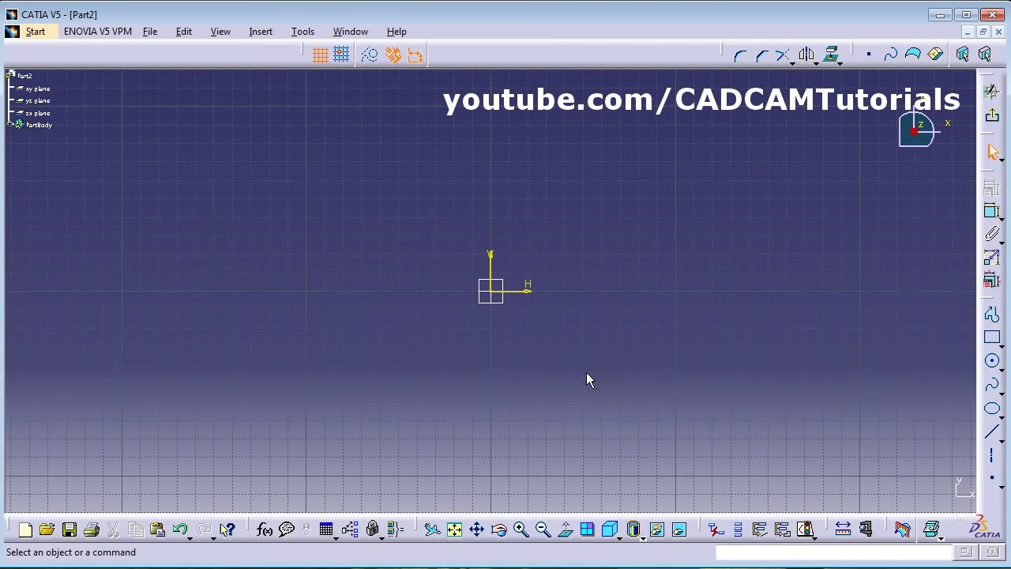
pyautogui.hotkey('alt', 'Tab')
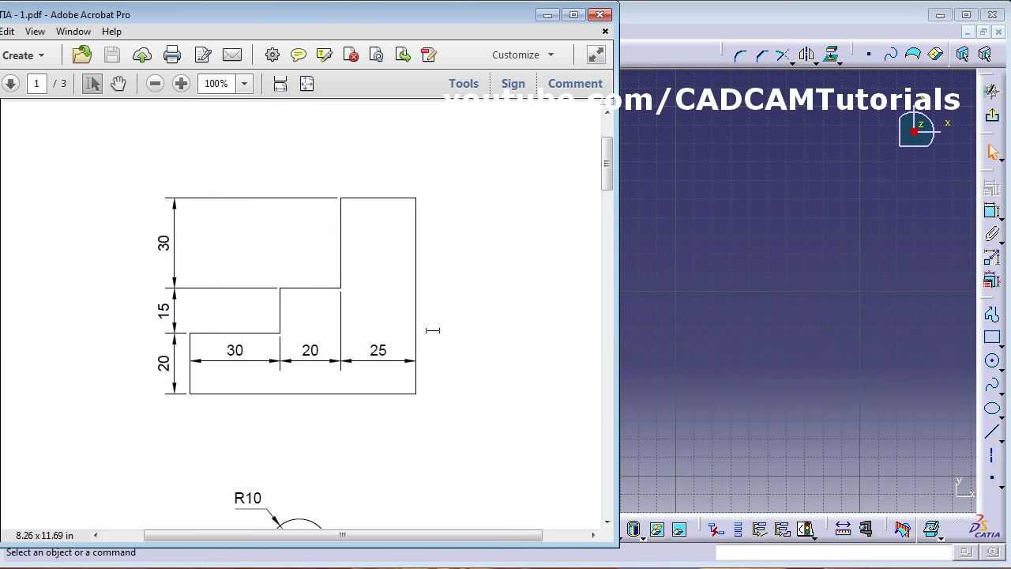
pyautogui.moveTo(607, 170); pyautogui.dragTo(607, 214)
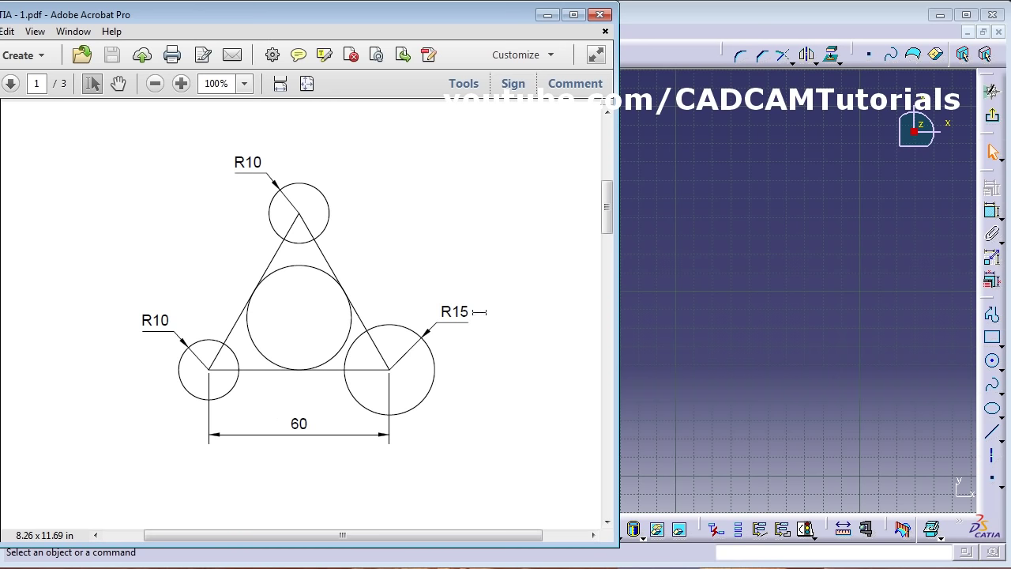
# Step: Draw a closed three-line triangle from the origin with a horizontal base and apex above
pyautogui.click(732, 294)
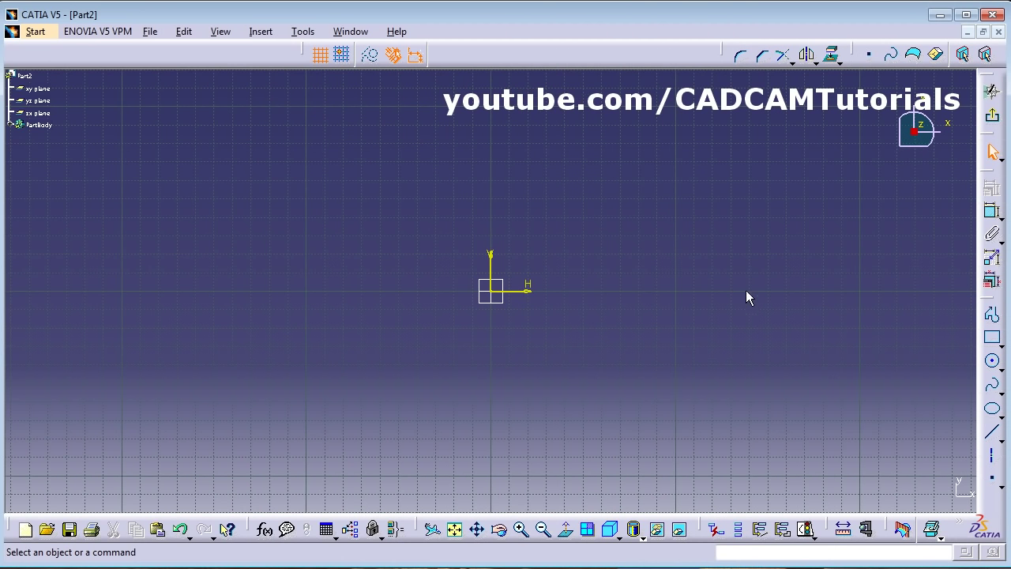
pyautogui.click(994, 320)
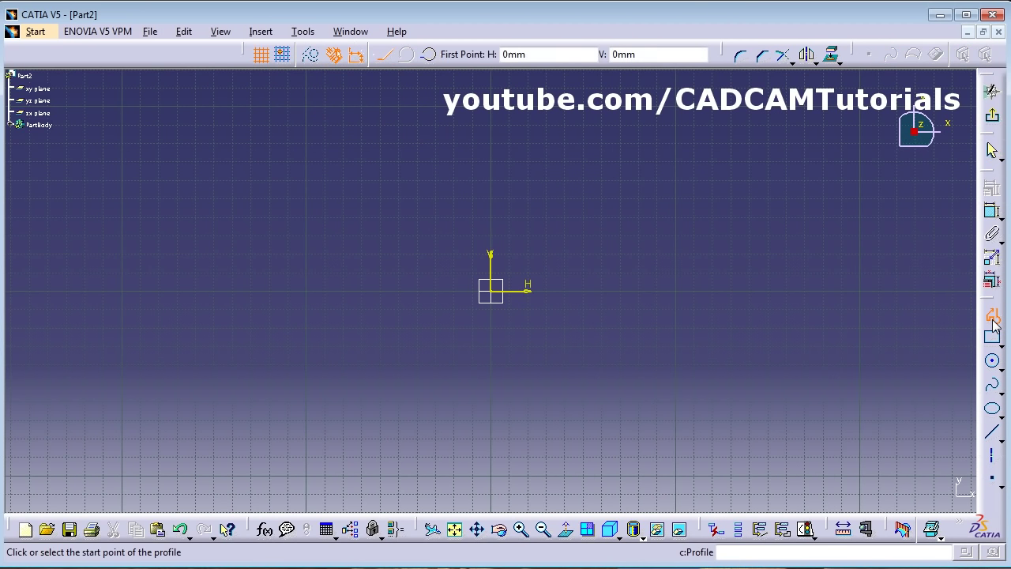
pyautogui.click(496, 291)
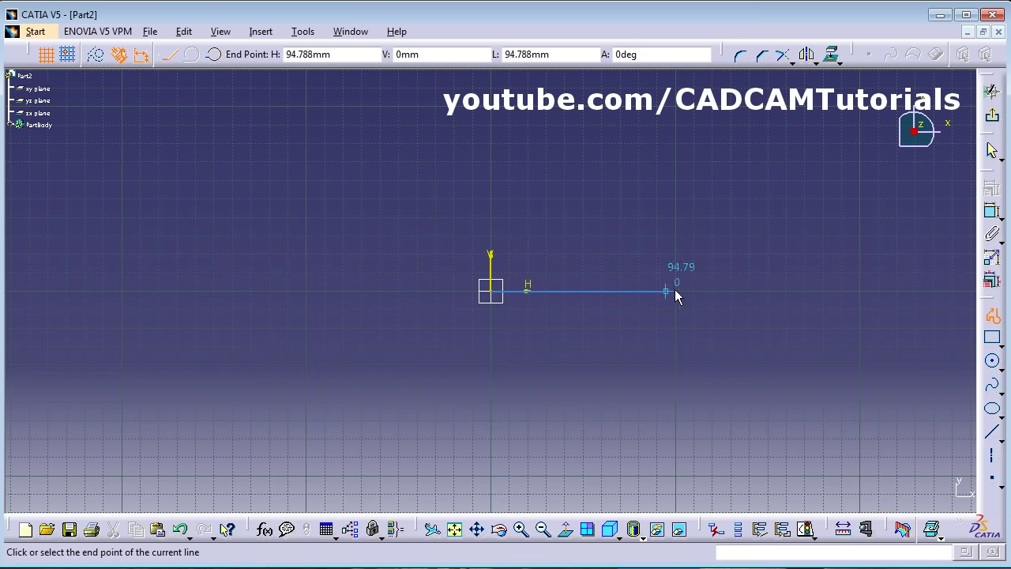
pyautogui.click(700, 291)
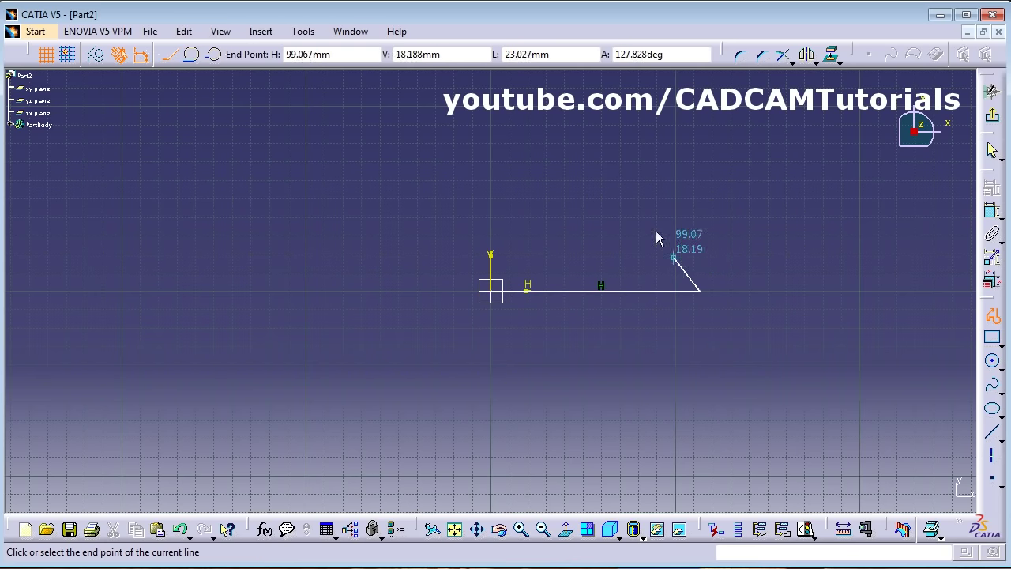
pyautogui.click(590, 114)
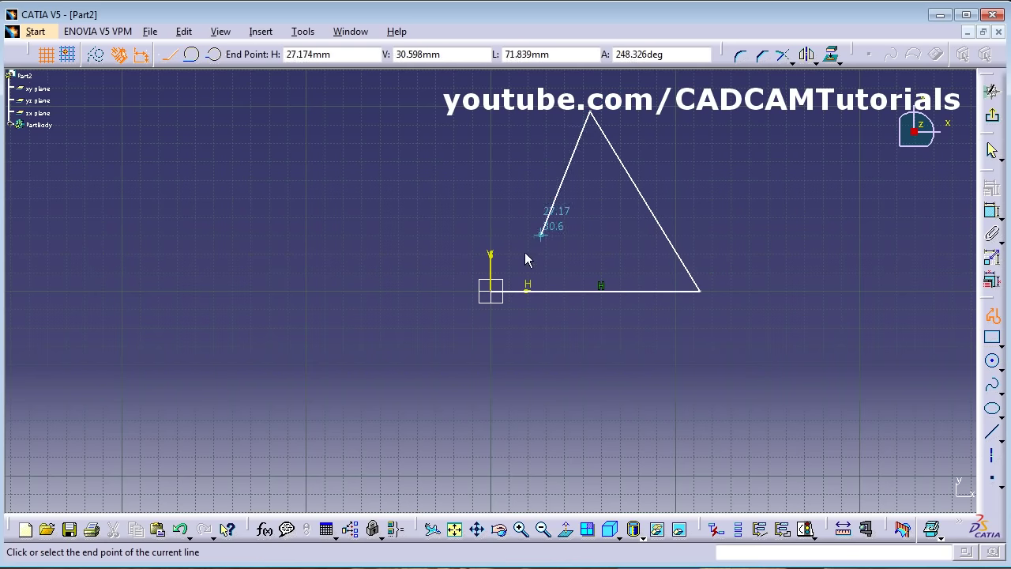
pyautogui.click(492, 290)
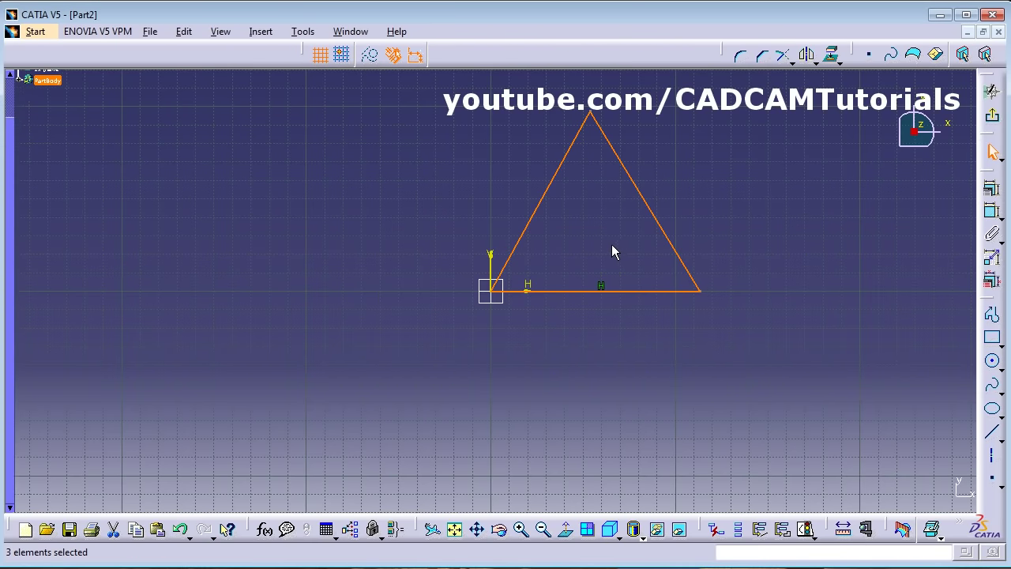
pyautogui.moveTo(614, 250)
pyautogui.mouseDown(button='middle')
pyautogui.moveTo(546, 319)
pyautogui.moveTo(526, 304)
pyautogui.mouseUp(button='middle')
pyautogui.click(751, 242)
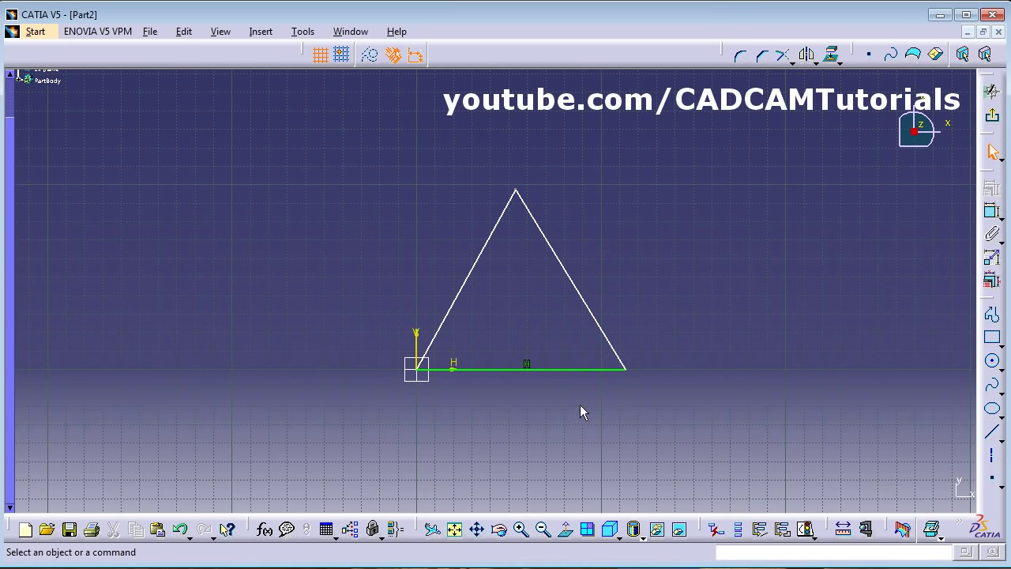
# Step: Dimension the triangle's base length (113.189) and its right and left base angles (58.576°, 61.117°)
pyautogui.click(993, 219)
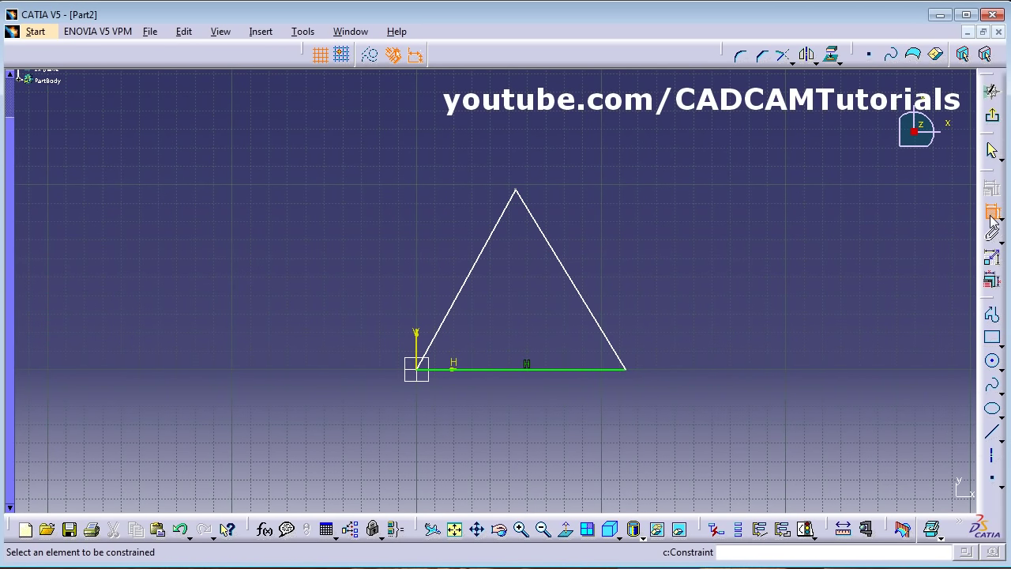
pyautogui.click(532, 369)
pyautogui.click(550, 417)
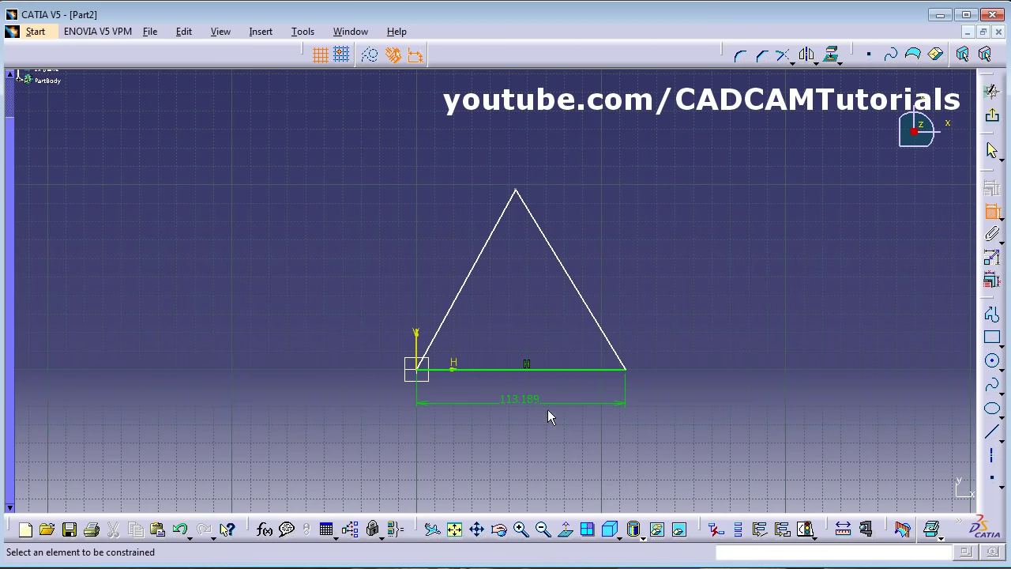
pyautogui.click(585, 371)
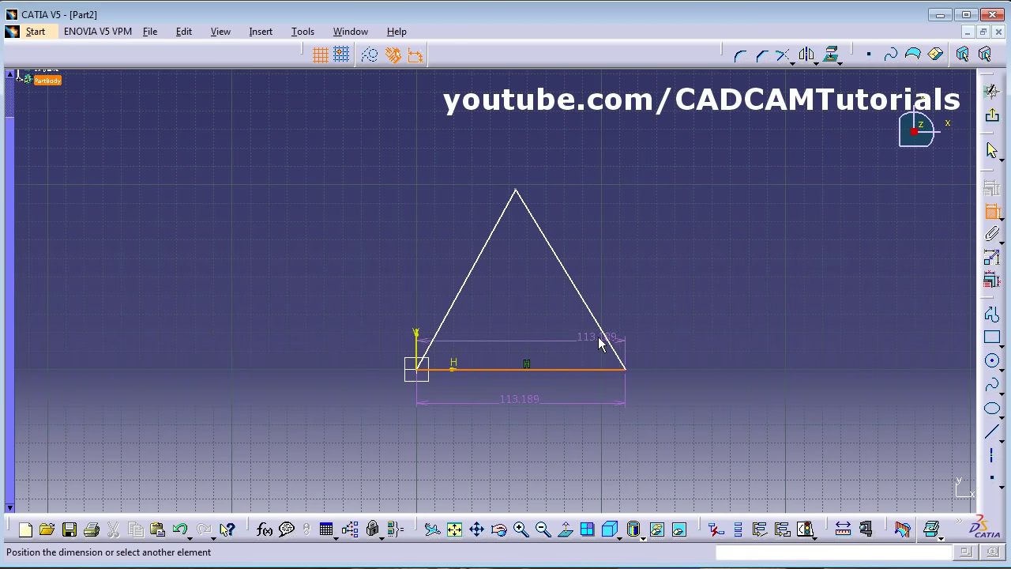
pyautogui.click(604, 334)
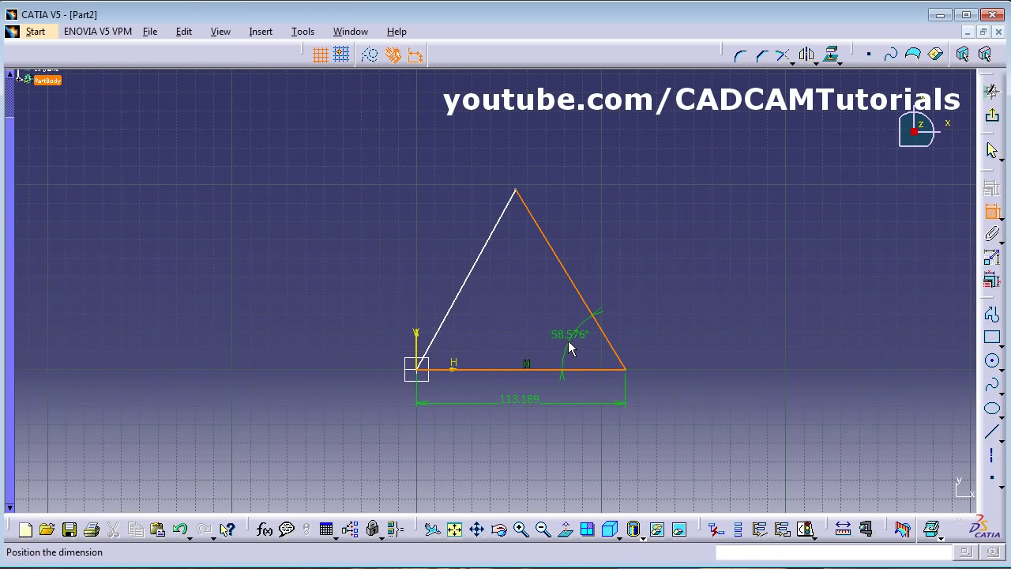
pyautogui.click(576, 353)
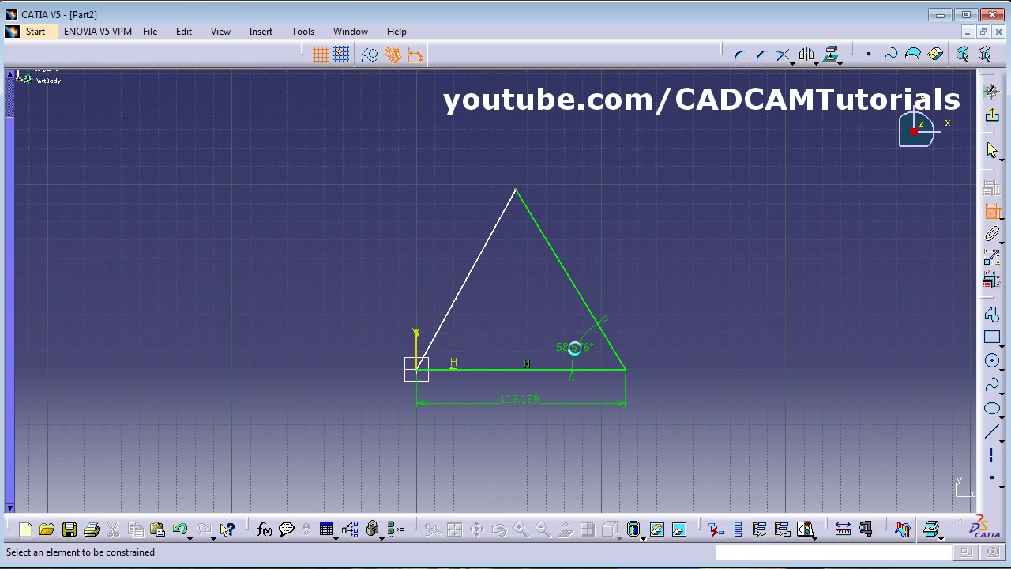
pyautogui.click(471, 369)
pyautogui.click(453, 323)
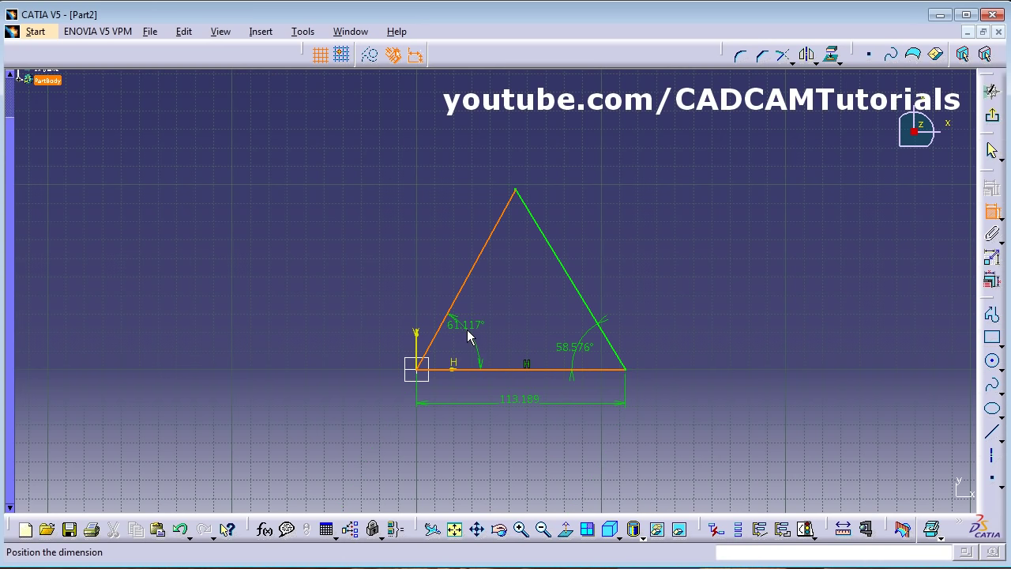
pyautogui.click(474, 335)
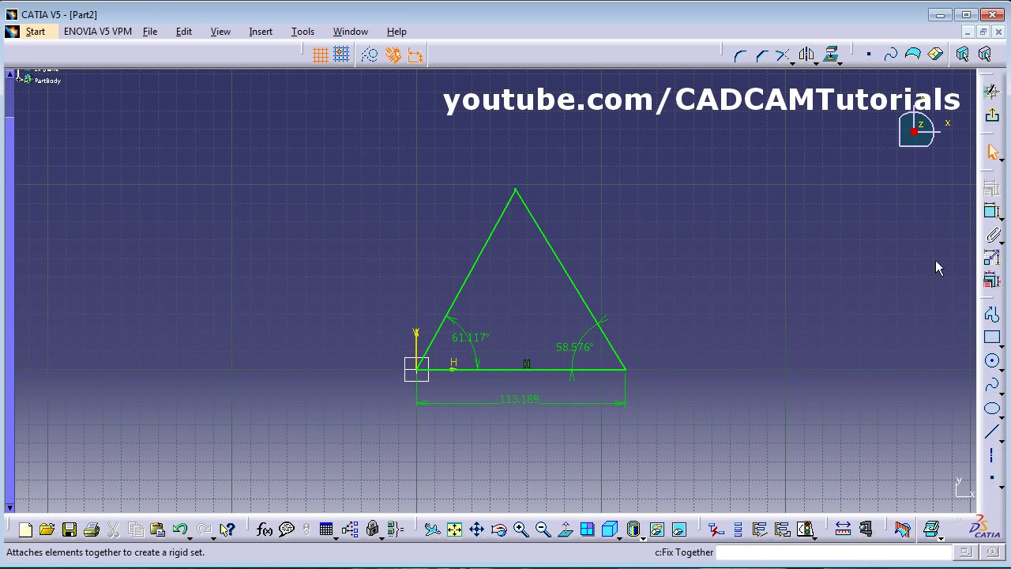
# Step: Set both base angles to 60° and the base length to 60 mm
pyautogui.doubleClick(473, 340)
pyautogui.write('60')
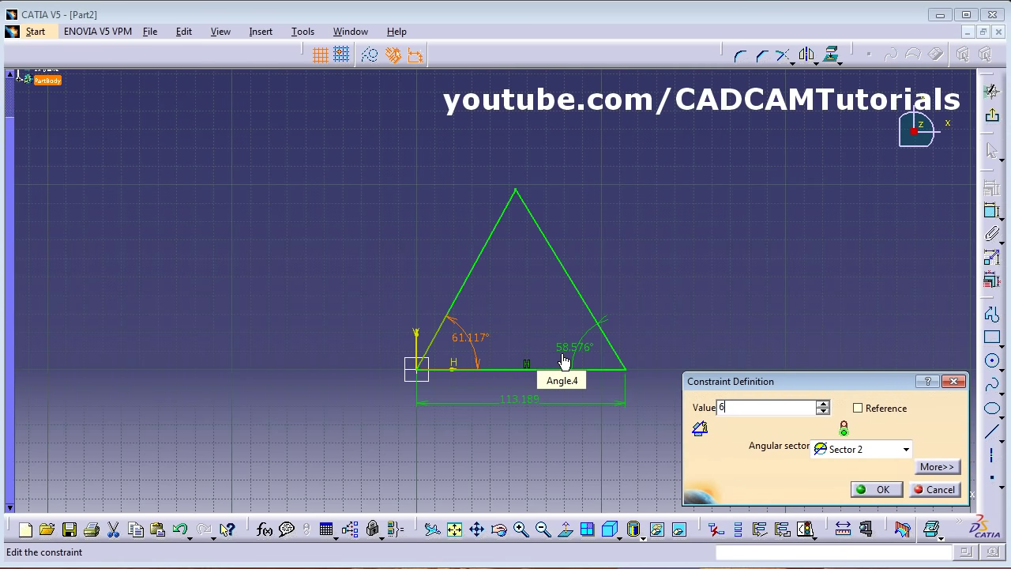
pyautogui.press('Return')
pyautogui.doubleClick(591, 352)
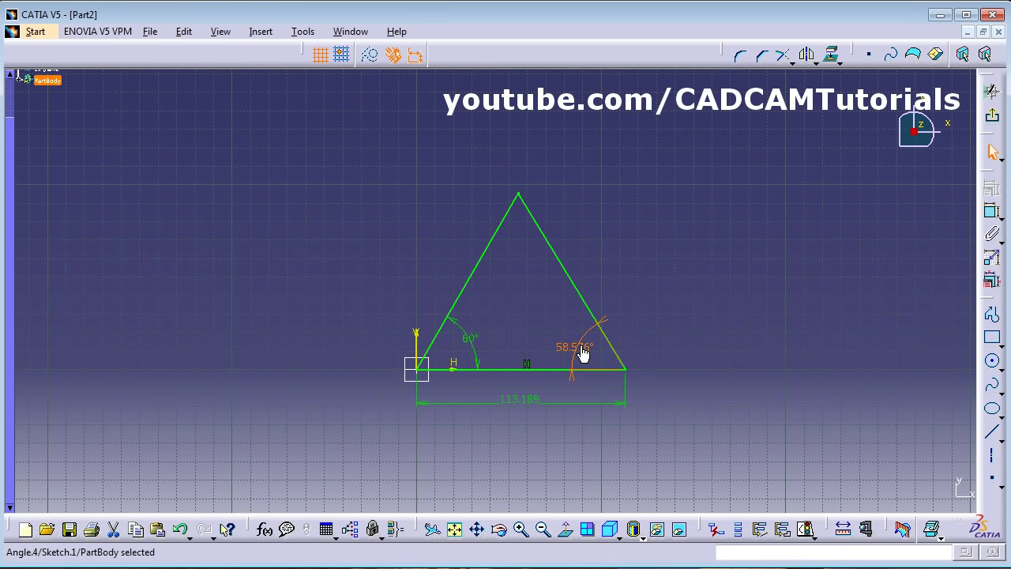
pyautogui.write('60')
pyautogui.press('Return')
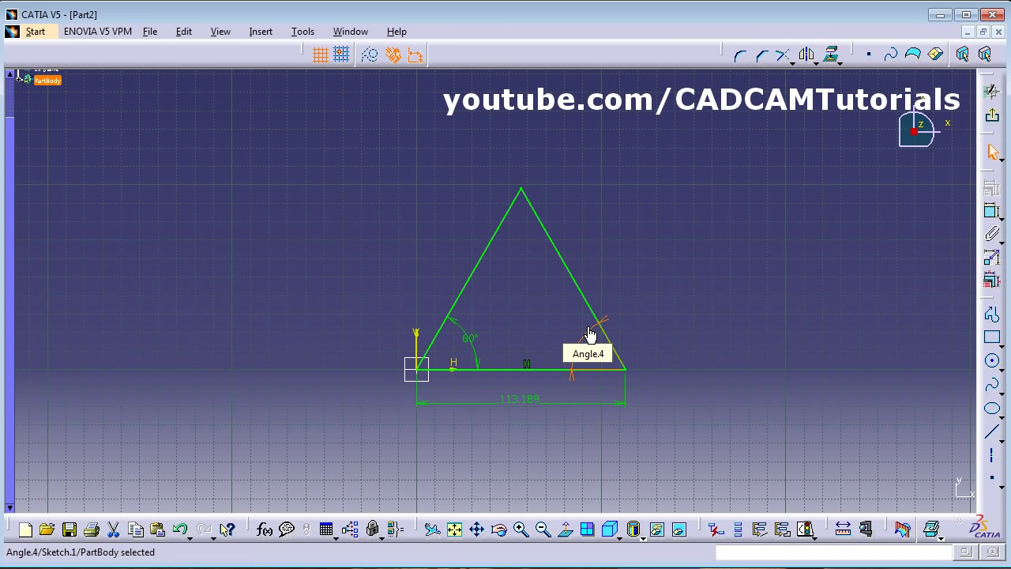
pyautogui.doubleClick(506, 399)
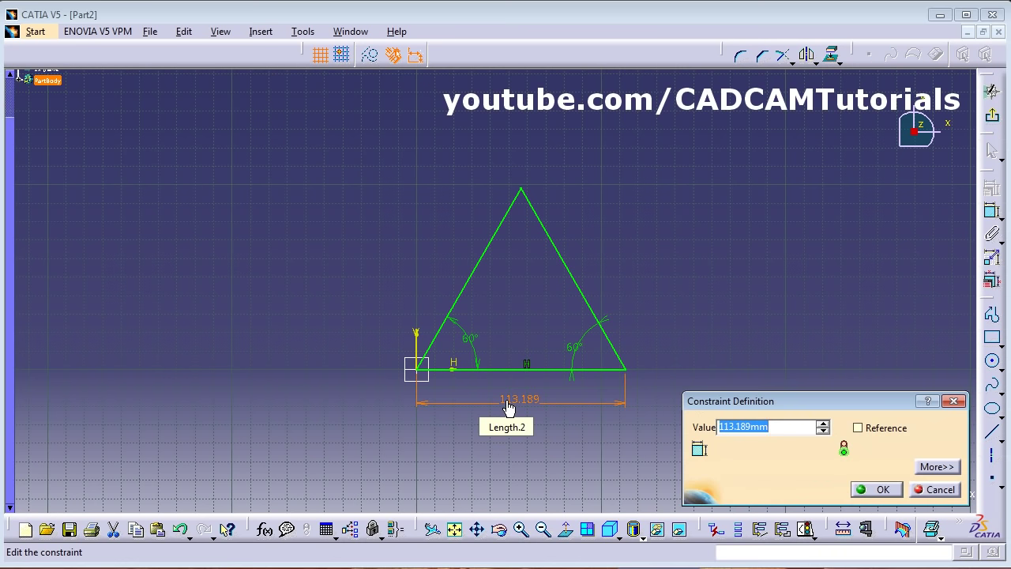
pyautogui.write('60')
pyautogui.press('Return')
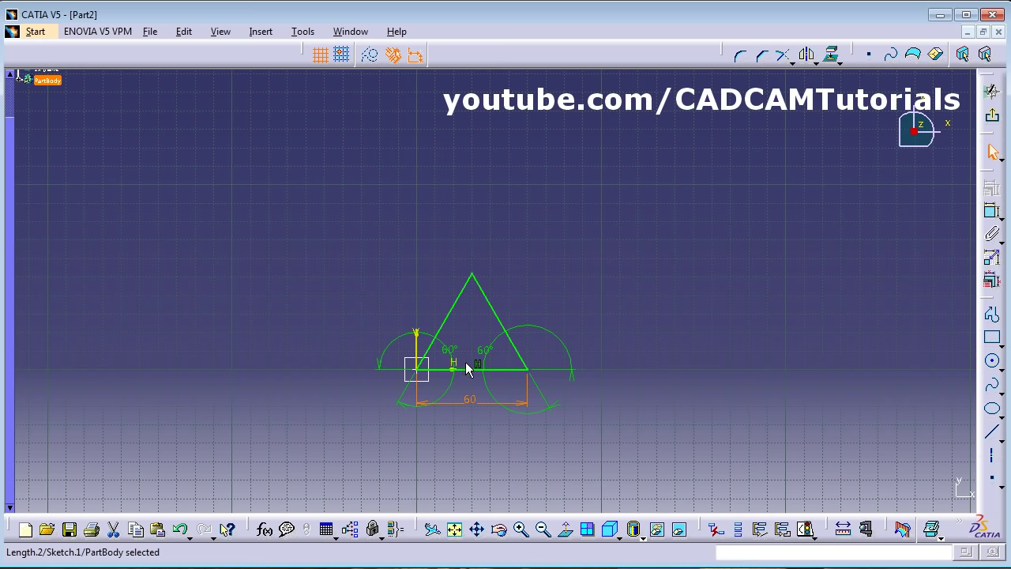
# Step: Zoom in and recentre the resized triangle in the view
pyautogui.click(522, 529)
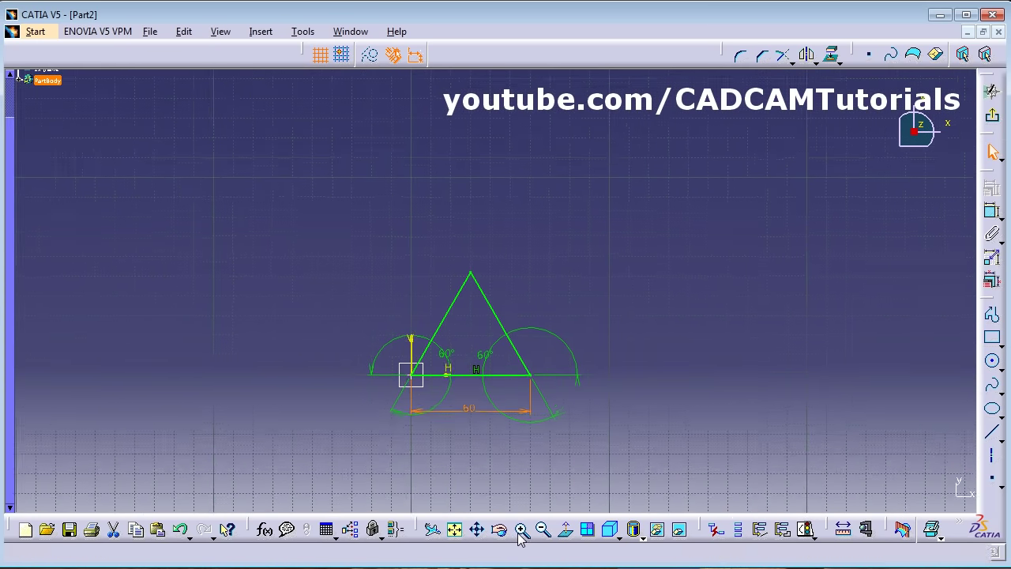
pyautogui.click(522, 529)
pyautogui.moveTo(521, 534)
pyautogui.mouseDown(button='middle')
pyautogui.moveTo(418, 441)
pyautogui.moveTo(488, 223)
pyautogui.mouseUp(button='middle')
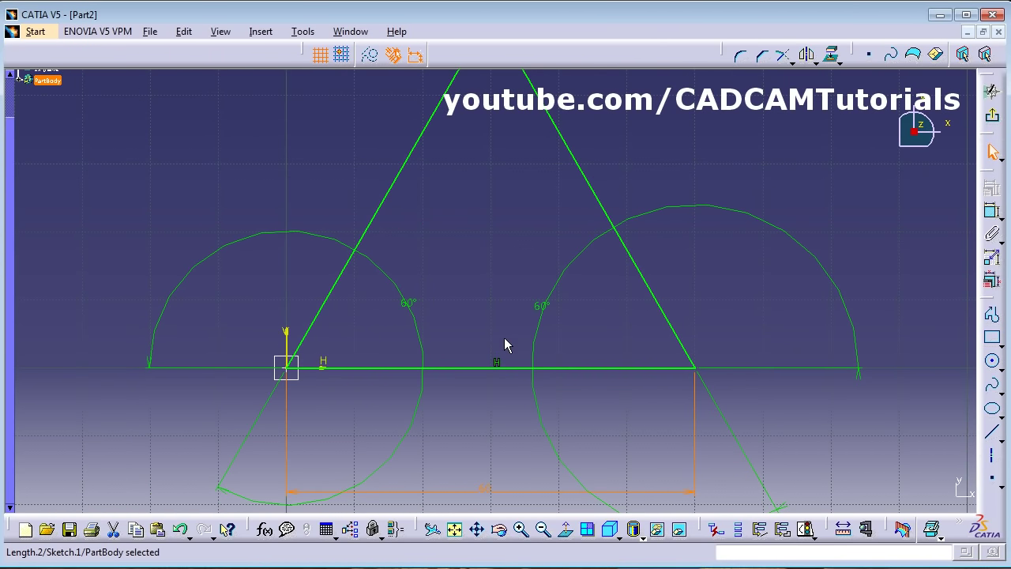
pyautogui.moveTo(512, 298)
pyautogui.mouseDown(button='middle')
pyautogui.moveTo(496, 332)
pyautogui.moveTo(485, 320)
pyautogui.moveTo(485, 334)
pyautogui.moveTo(481, 318)
pyautogui.mouseUp(button='middle')
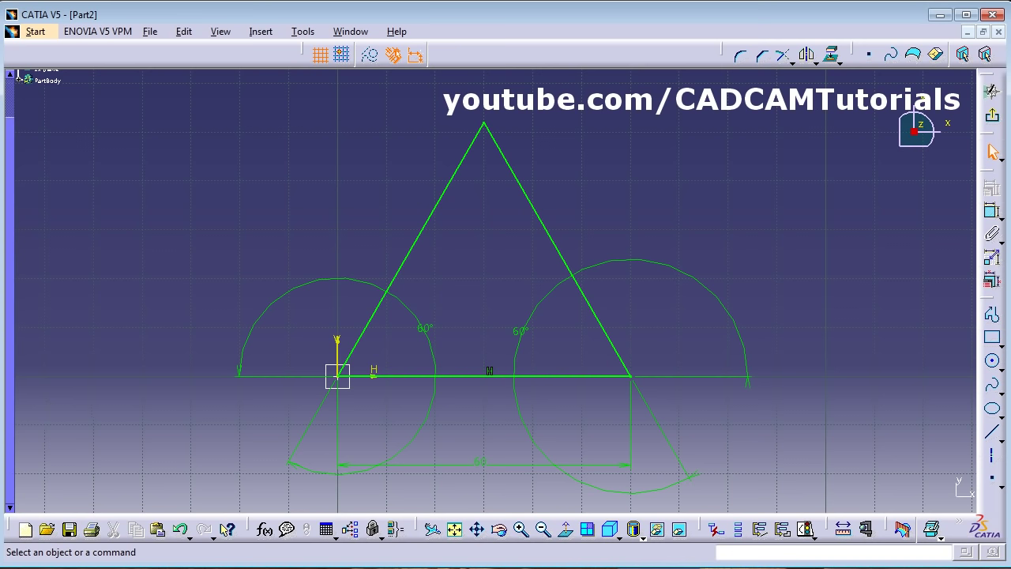
pyautogui.click(992, 360)
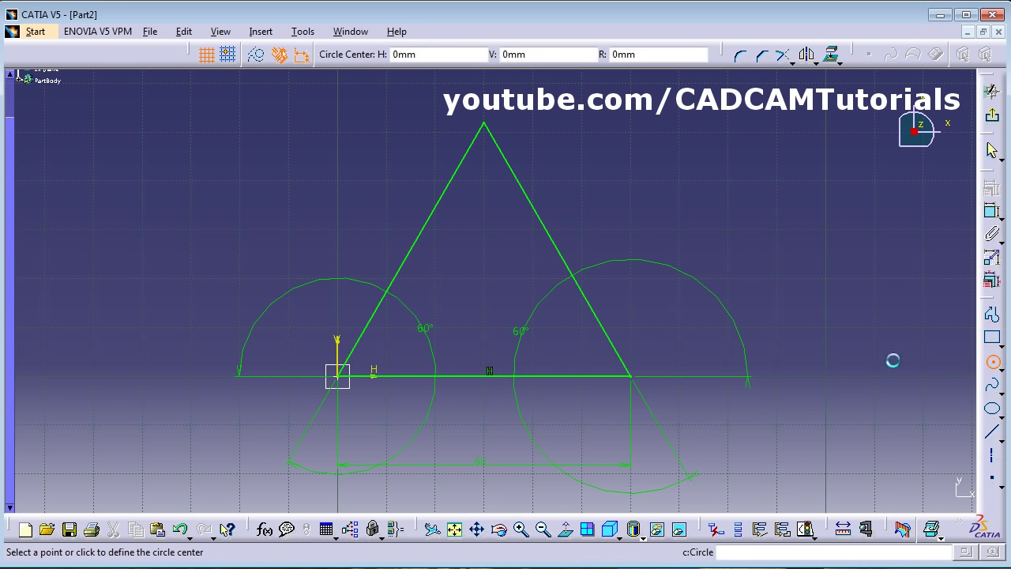
# Step: Draw circles centred on the triangle's left, right and top corners
pyautogui.click(346, 377)
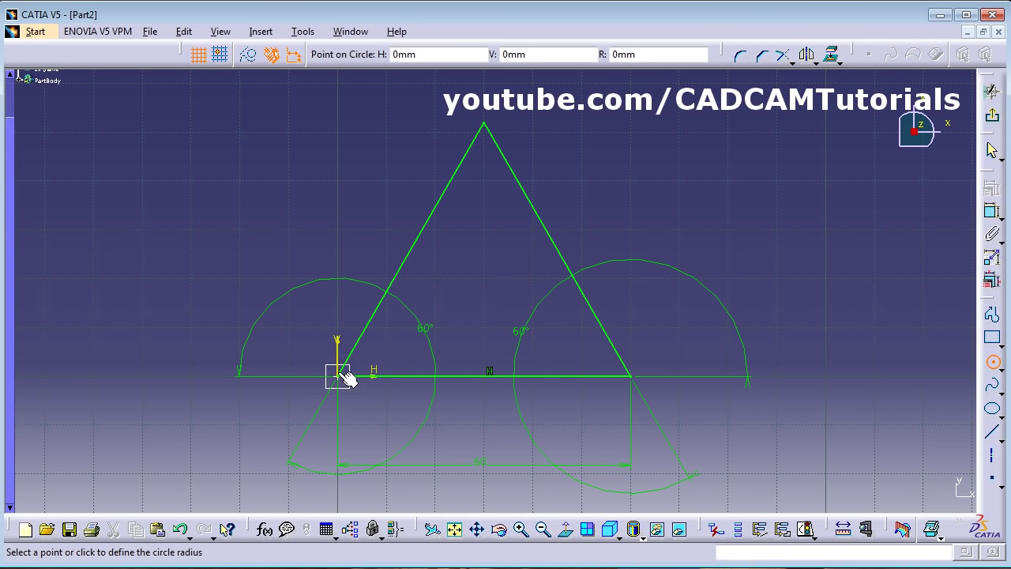
pyautogui.click(299, 322)
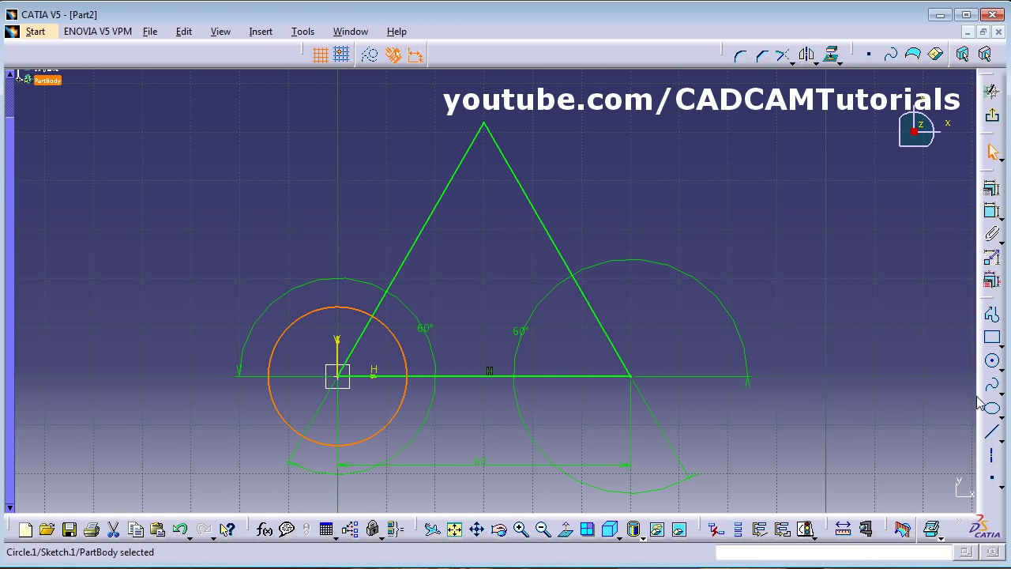
pyautogui.click(992, 360)
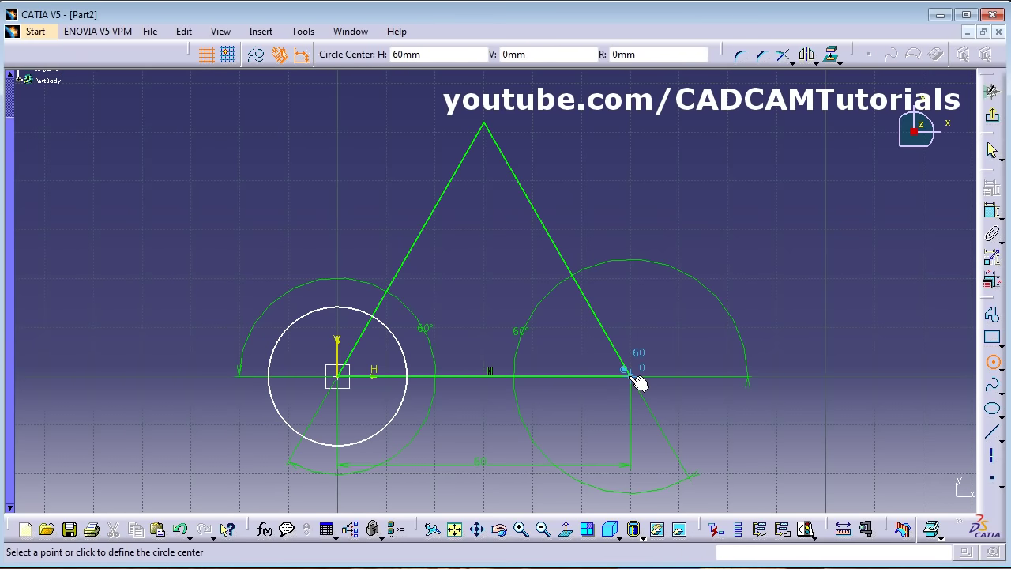
pyautogui.click(632, 377)
pyautogui.click(676, 320)
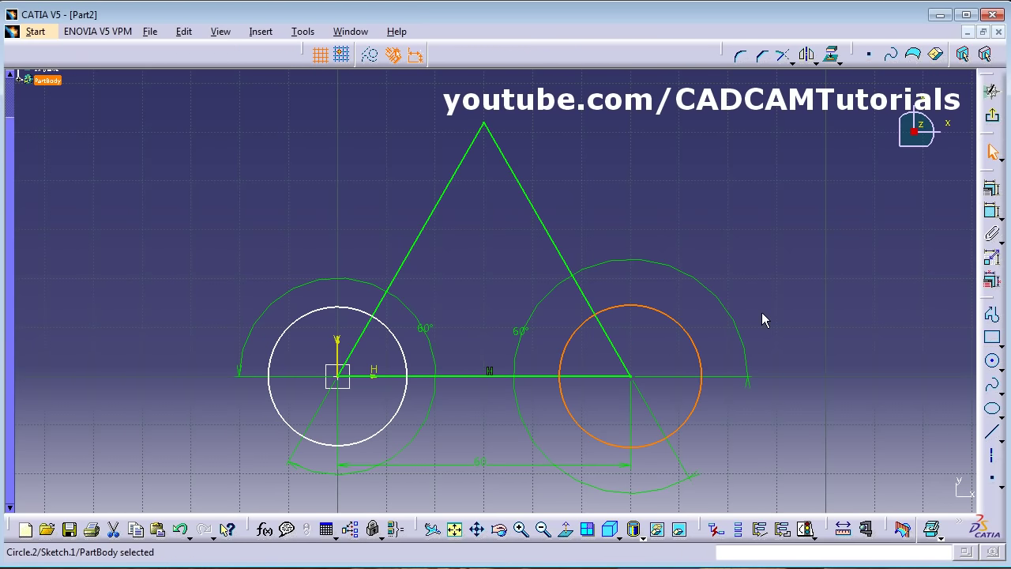
pyautogui.click(994, 362)
pyautogui.click(486, 124)
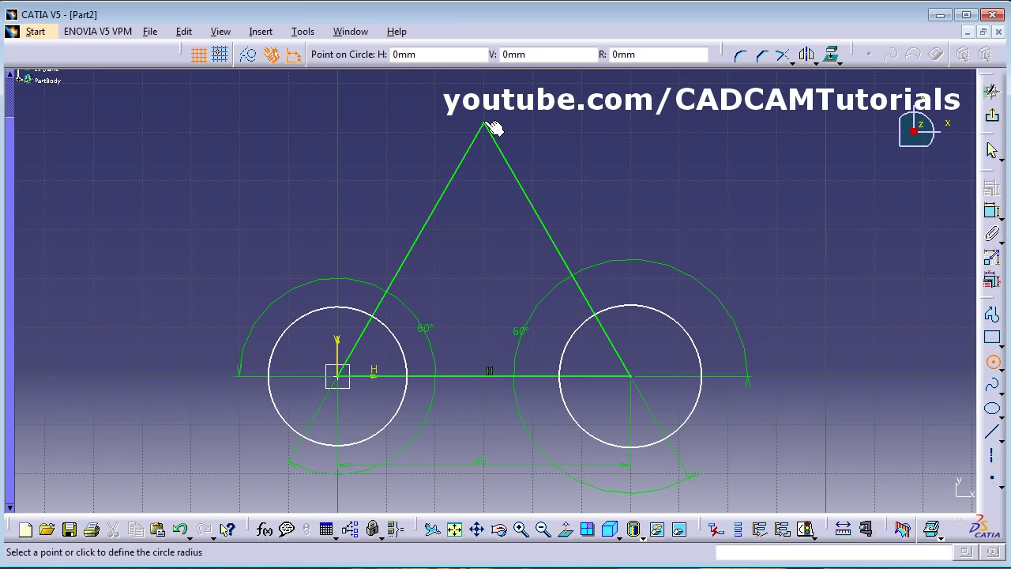
pyautogui.click(544, 135)
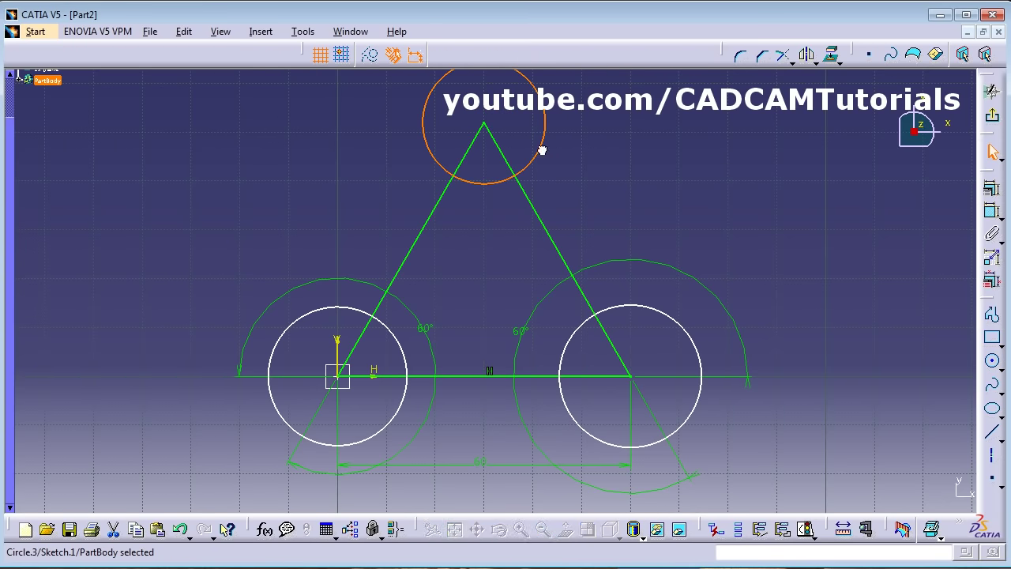
# Step: Dimension the left, right and top circle diameters (28.41, 29.159, 25.128) and fit the sketch in view
pyautogui.click(991, 219)
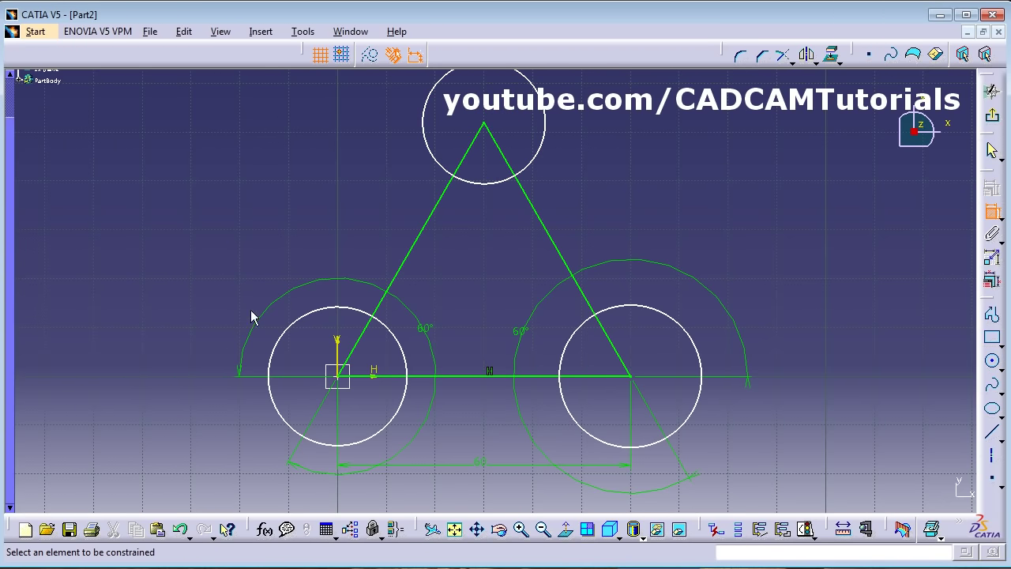
pyautogui.click(296, 325)
pyautogui.click(223, 267)
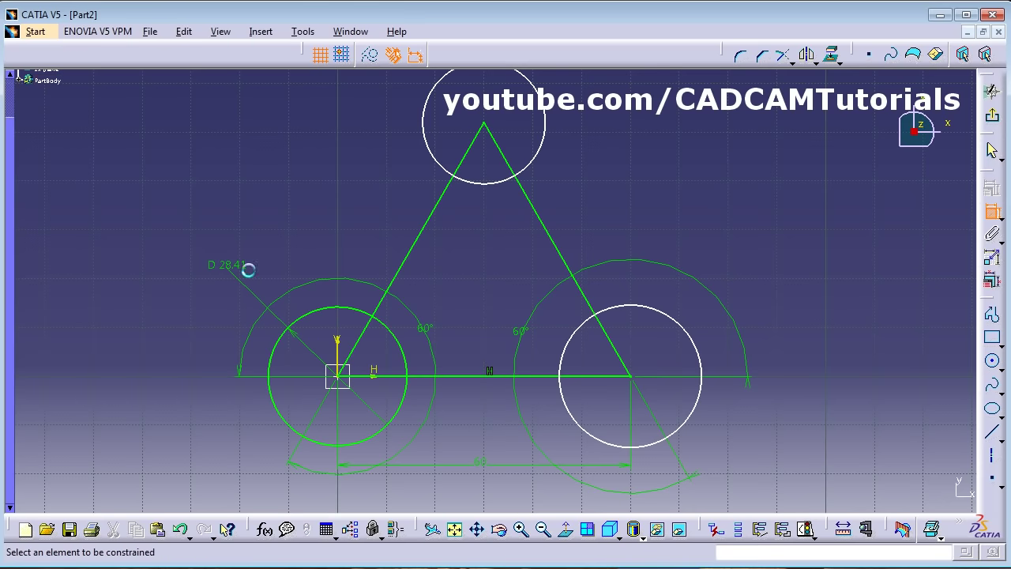
pyautogui.click(650, 308)
pyautogui.click(754, 266)
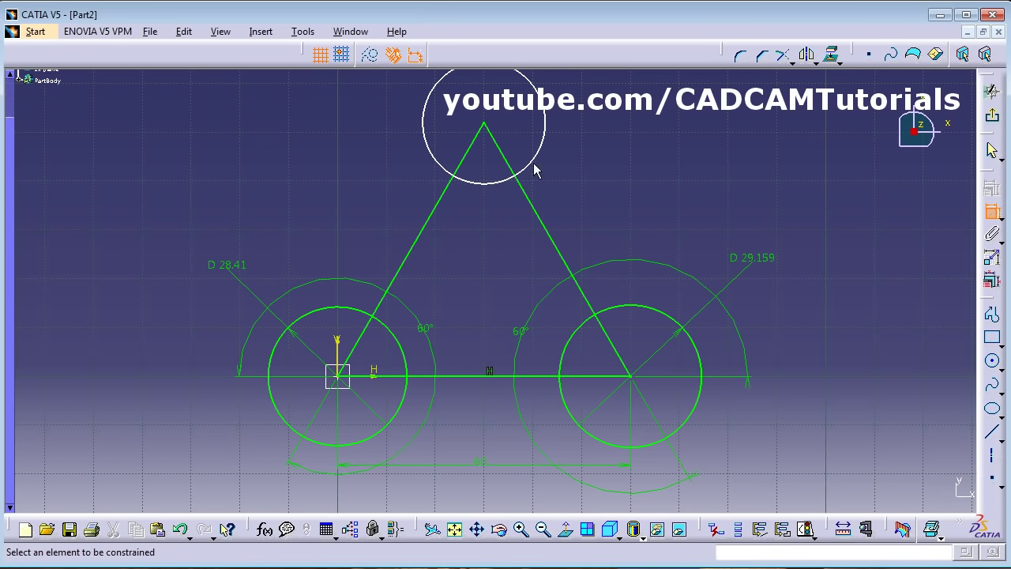
pyautogui.click(545, 143)
pyautogui.click(606, 177)
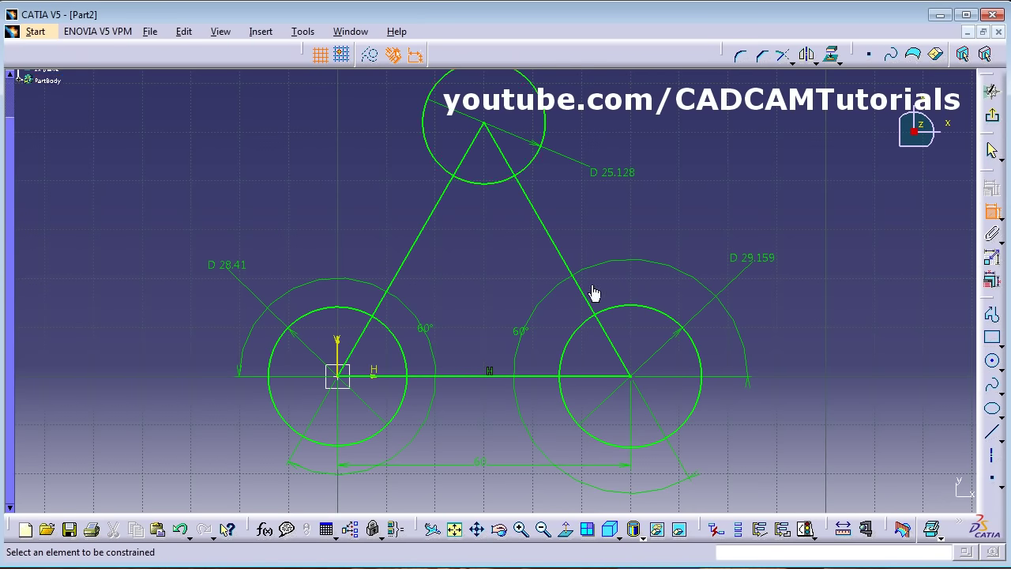
pyautogui.click(456, 528)
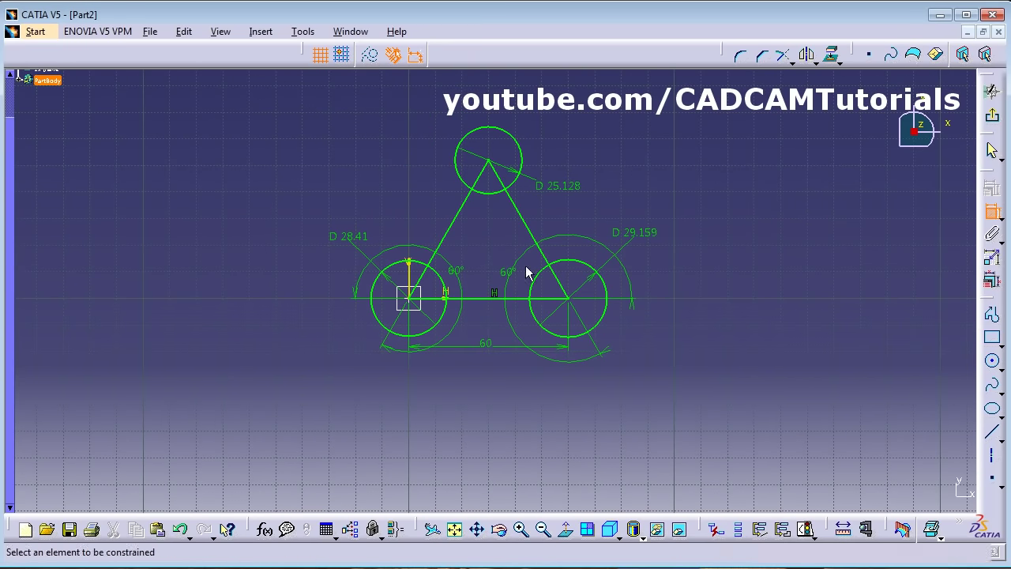
pyautogui.moveTo(649, 260); pyautogui.dragTo(653, 314, button='middle')
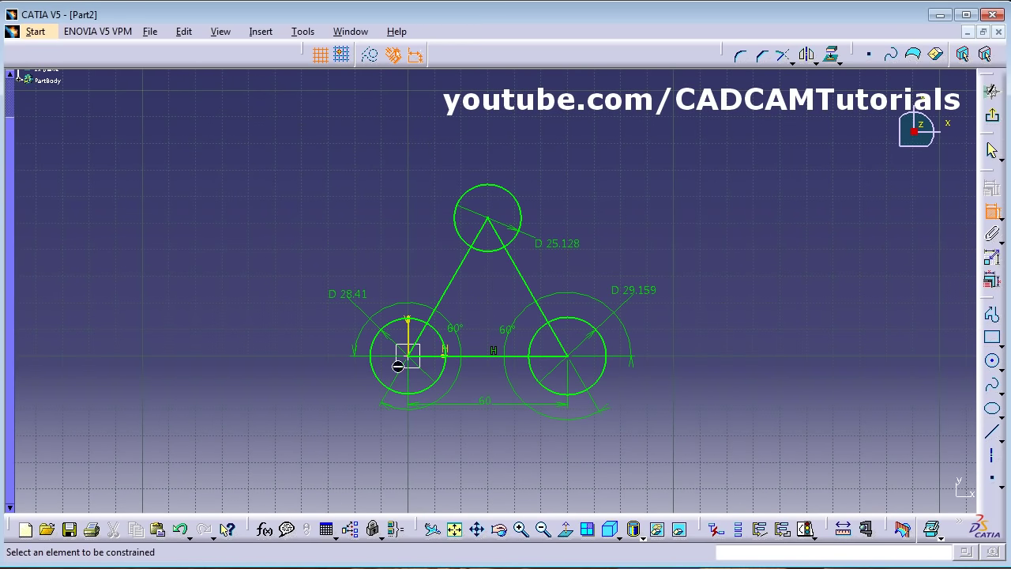
# Step: Switch the left circle's dimension to radius and set it to R 10
pyautogui.hotkey('alt', 'Tab')
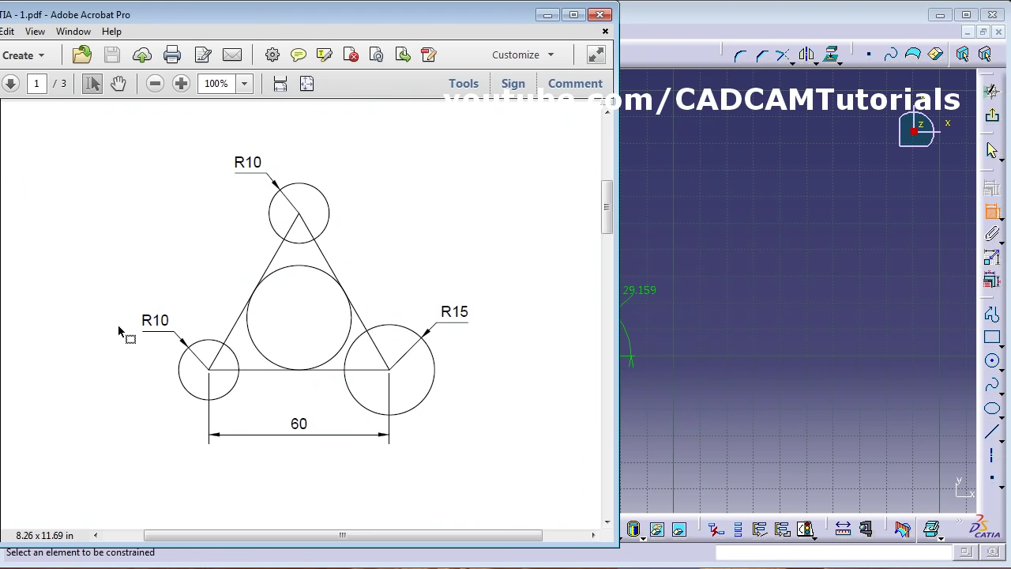
pyautogui.hotkey('alt', 'Tab')
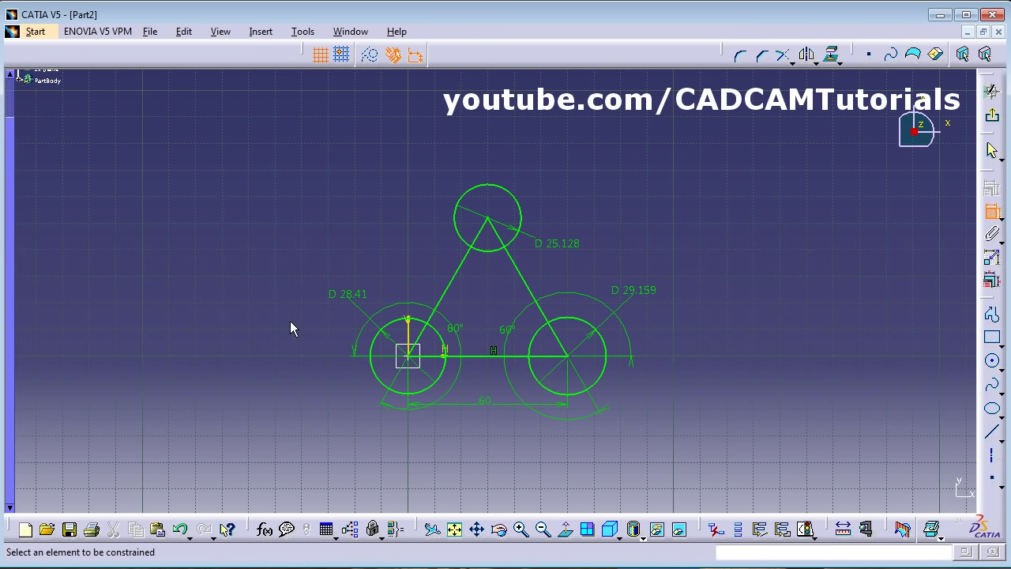
pyautogui.doubleClick(348, 294)
pyautogui.click(779, 448)
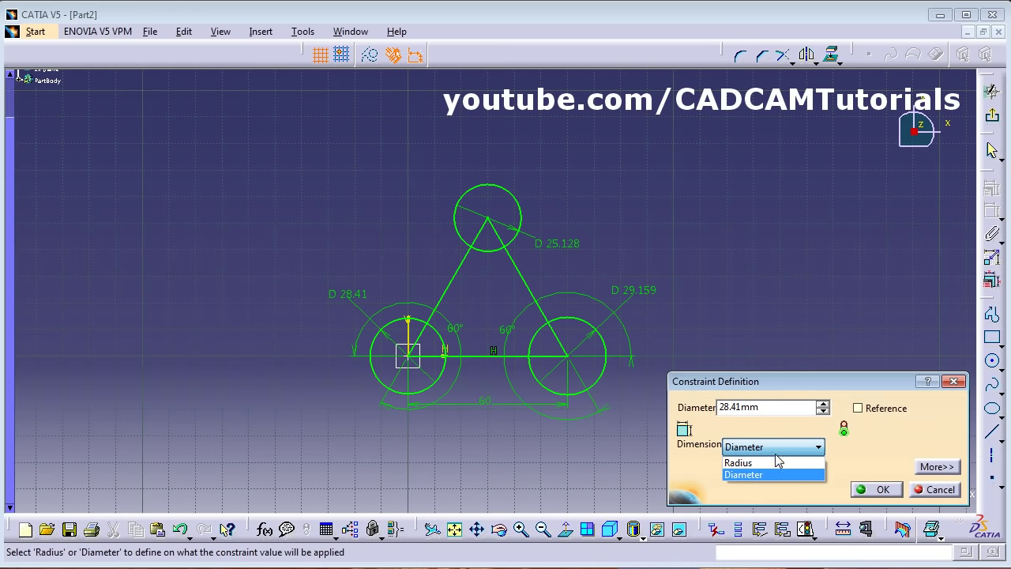
pyautogui.click(772, 458)
pyautogui.doubleClick(768, 407)
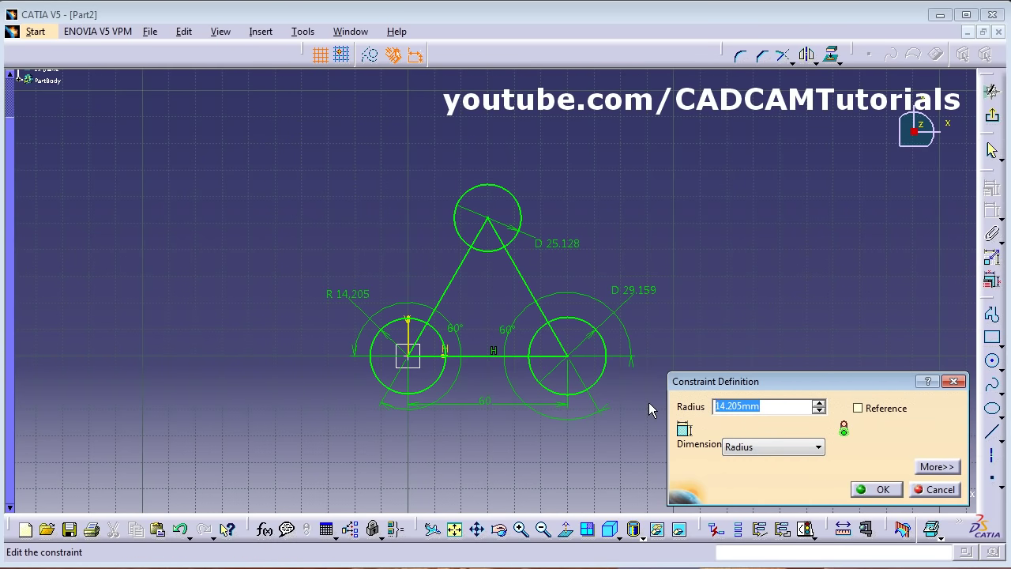
pyautogui.write('10')
pyautogui.press('Return')
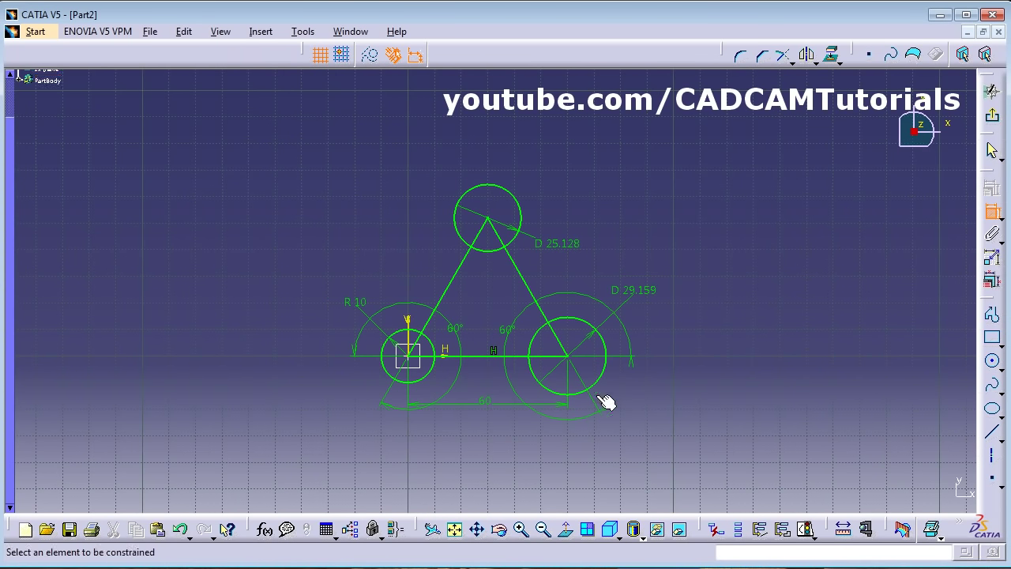
# Step: Change the top circle's D 25.128 dimension to a radius of 10
pyautogui.hotkey('alt', 'Tab')
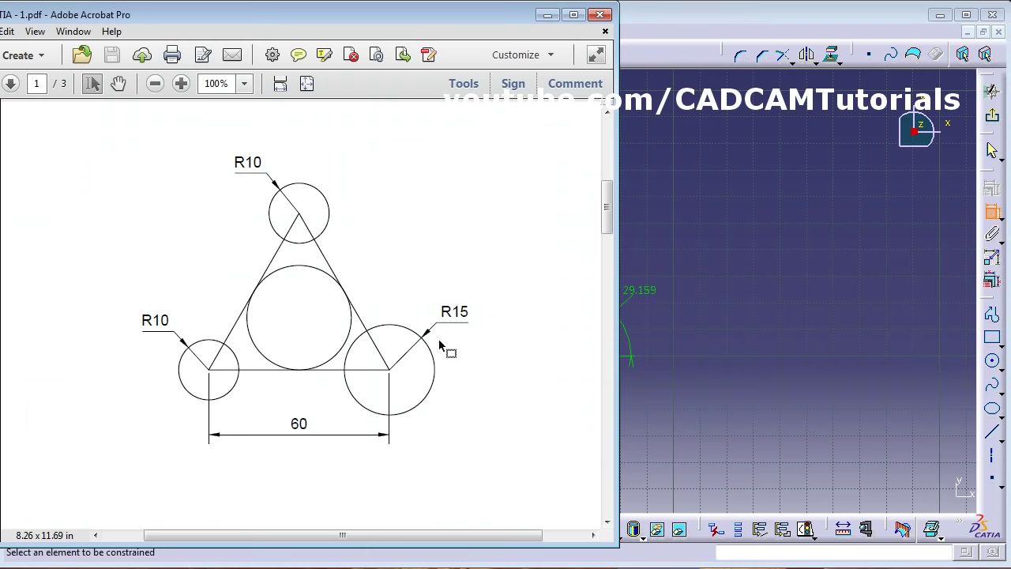
pyautogui.hotkey('alt', 'Tab')
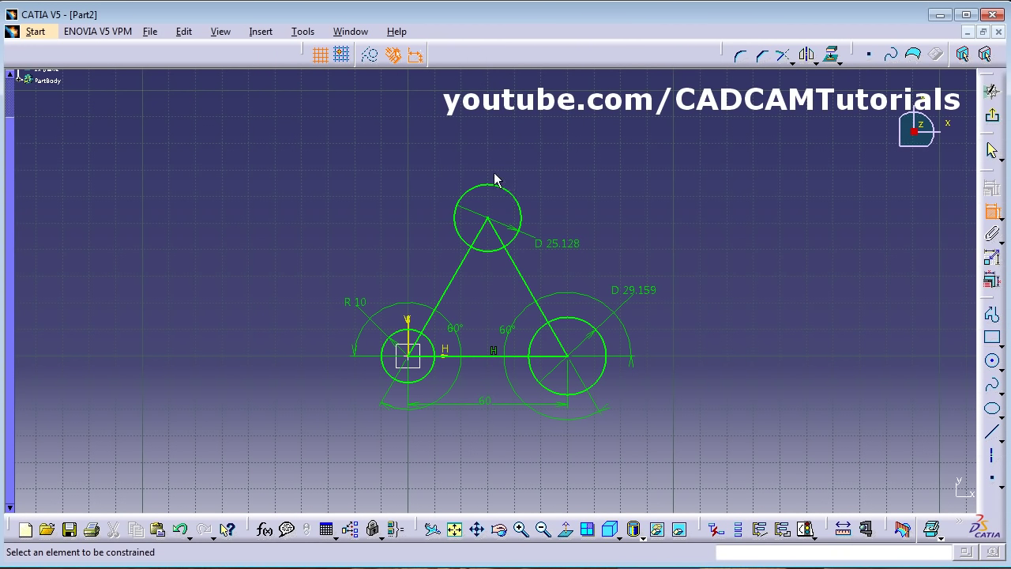
pyautogui.doubleClick(559, 246)
pyautogui.click(782, 448)
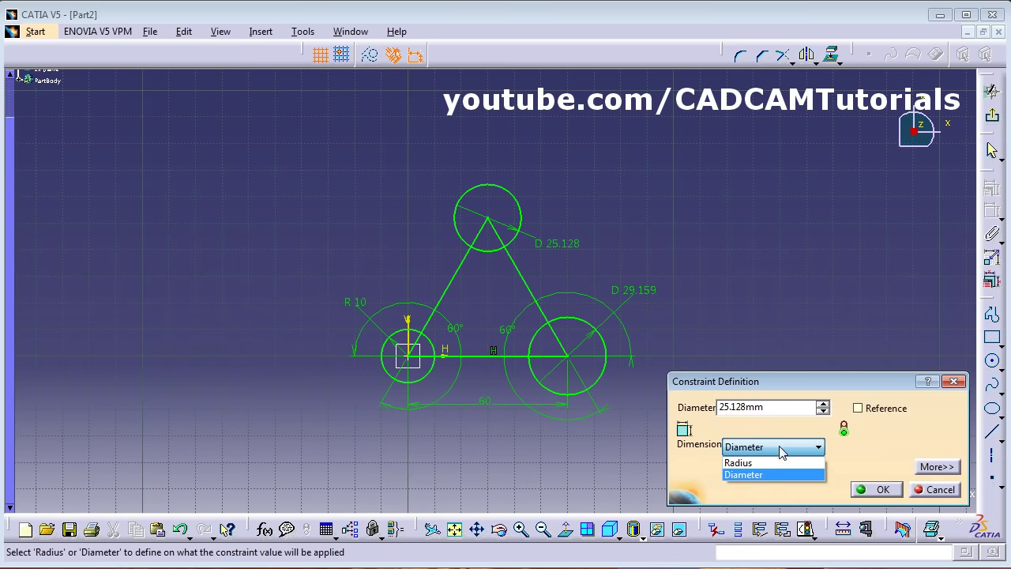
pyautogui.click(760, 461)
pyautogui.doubleClick(775, 407)
pyautogui.write('10')
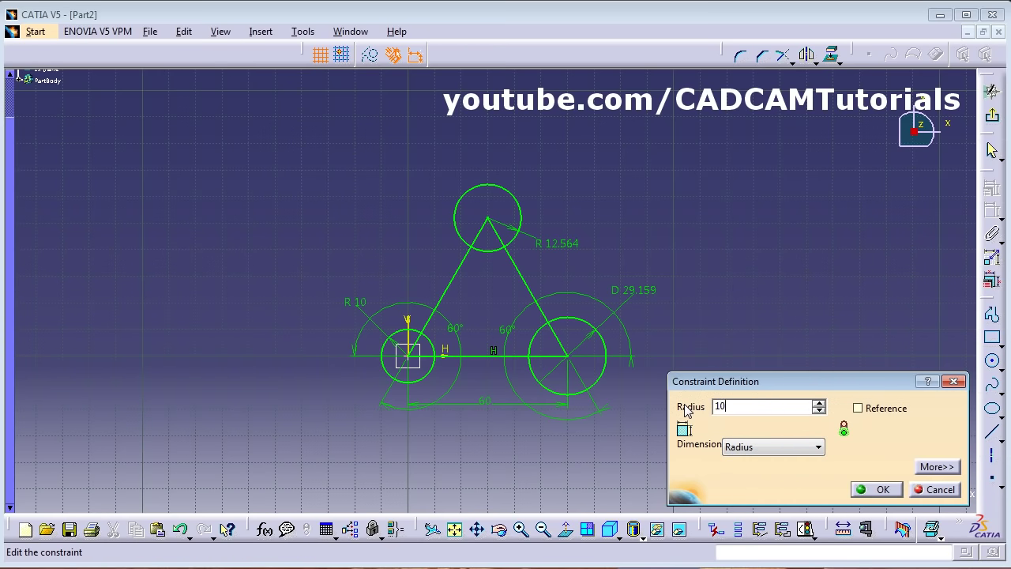
pyautogui.press('Return')
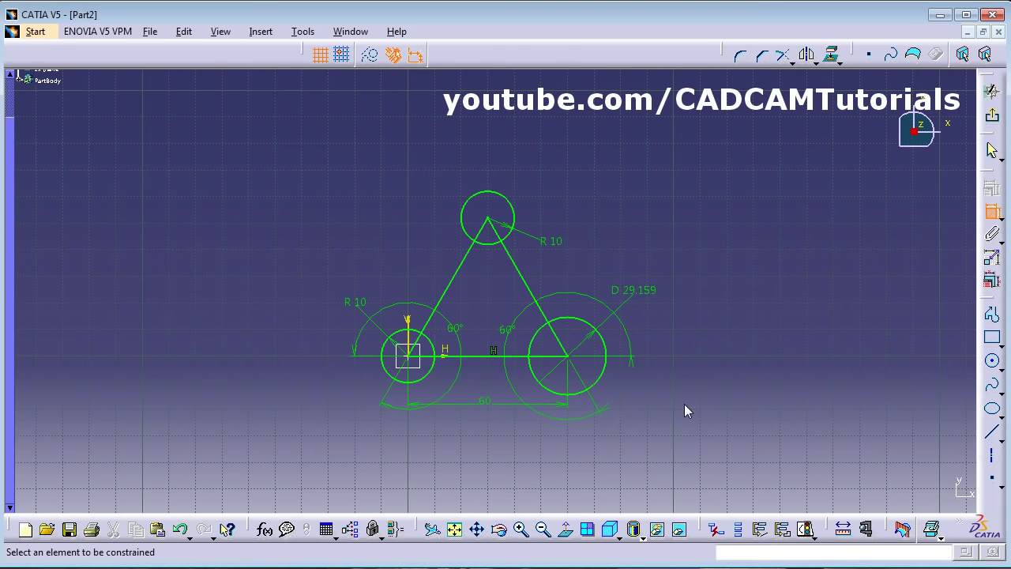
# Step: Convert the right circle's 29.159 diameter to a radius dimension of 15
pyautogui.doubleClick(652, 298)
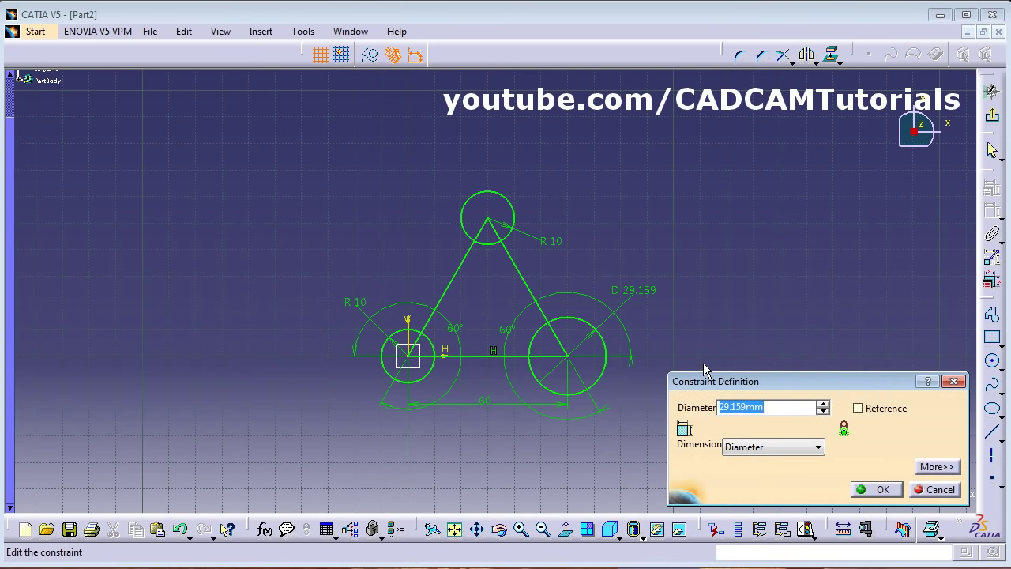
pyautogui.write('15')
pyautogui.click(767, 448)
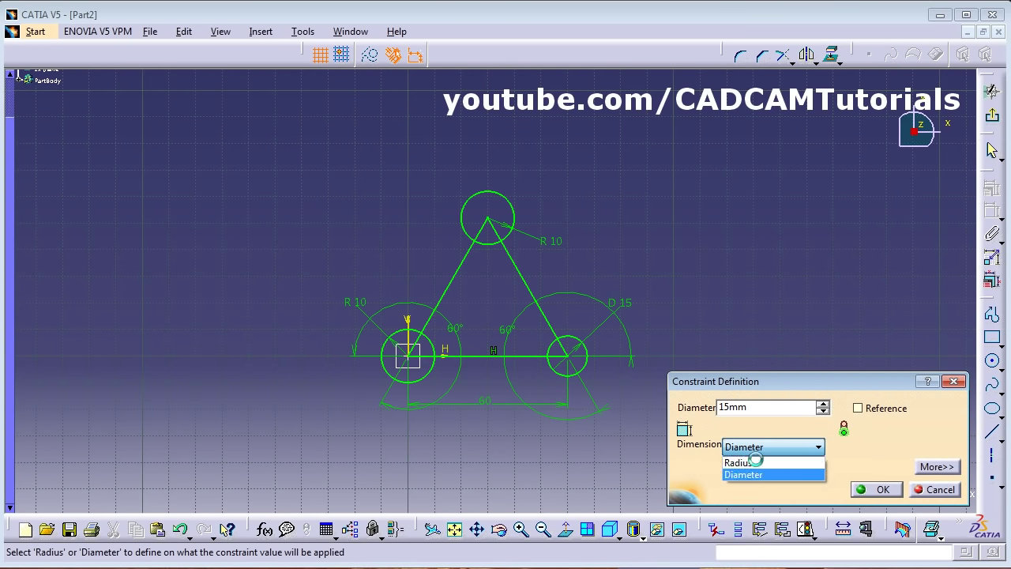
pyautogui.click(742, 462)
pyautogui.moveTo(758, 406); pyautogui.dragTo(682, 409)
pyautogui.write('1')
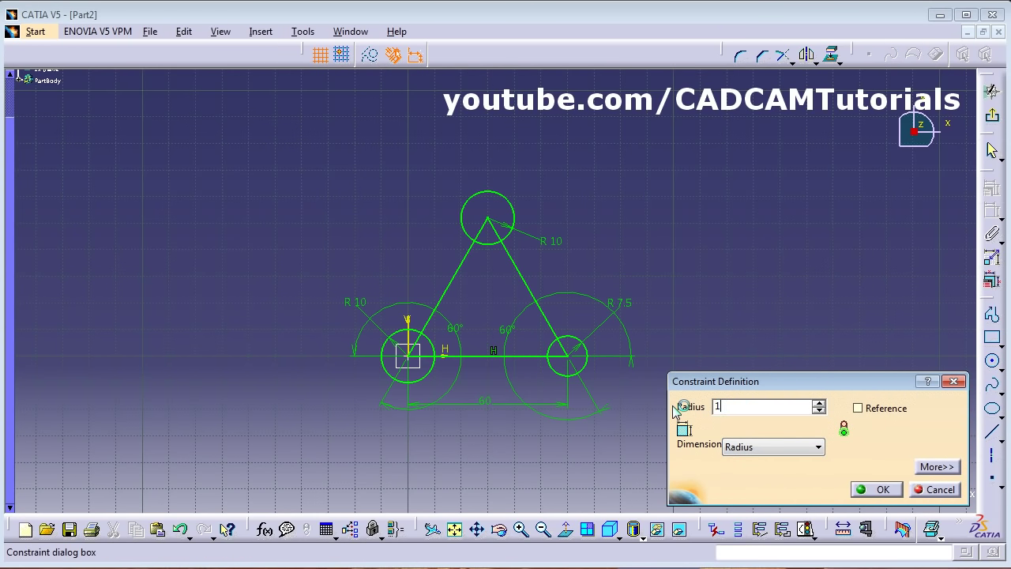
pyautogui.press('Return')
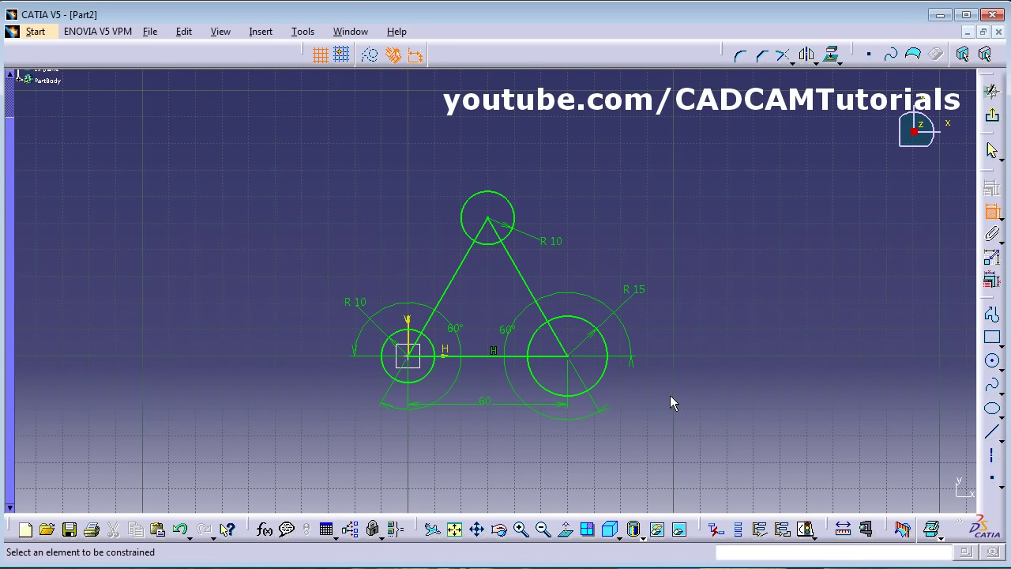
# Step: Drag the right and left 60° angle labels into their corners, then pan and zoom in
pyautogui.moveTo(557, 351)
pyautogui.mouseDown()
pyautogui.moveTo(585, 361)
pyautogui.moveTo(557, 355)
pyautogui.mouseUp()
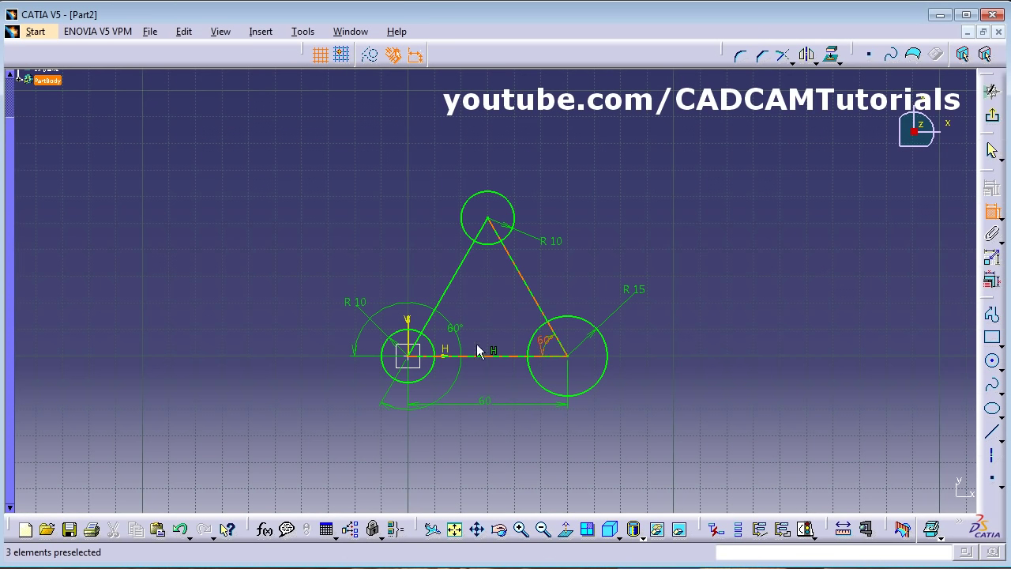
pyautogui.moveTo(458, 334); pyautogui.dragTo(445, 343)
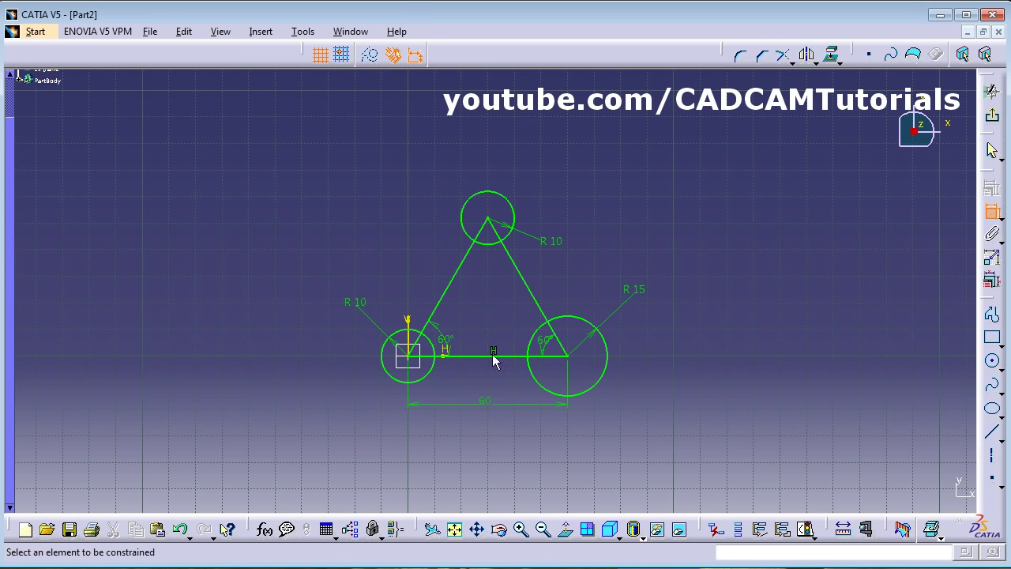
pyautogui.moveTo(453, 321); pyautogui.dragTo(448, 284, button='middle')
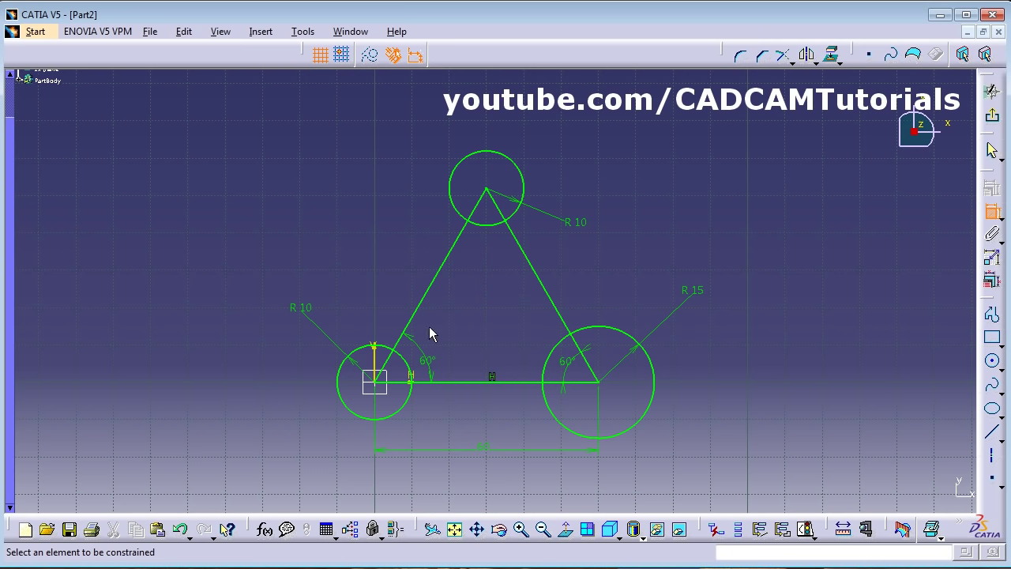
pyautogui.moveTo(477, 314); pyautogui.dragTo(468, 286, button='middle')
pyautogui.click(477, 311)
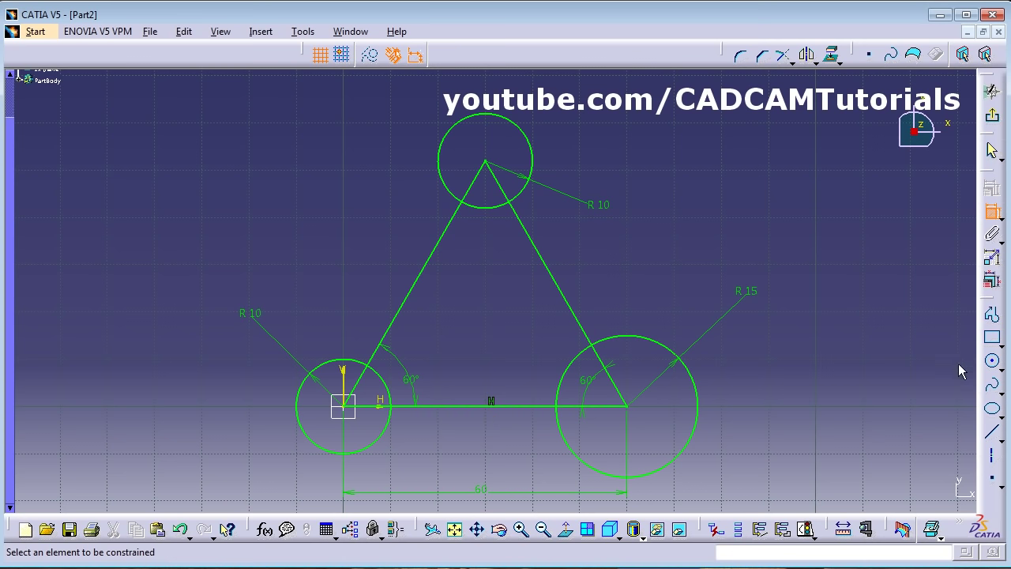
# Step: Draw a Tri-Tangent circle touching the triangle's left, right and bottom sides
pyautogui.click(1001, 368)
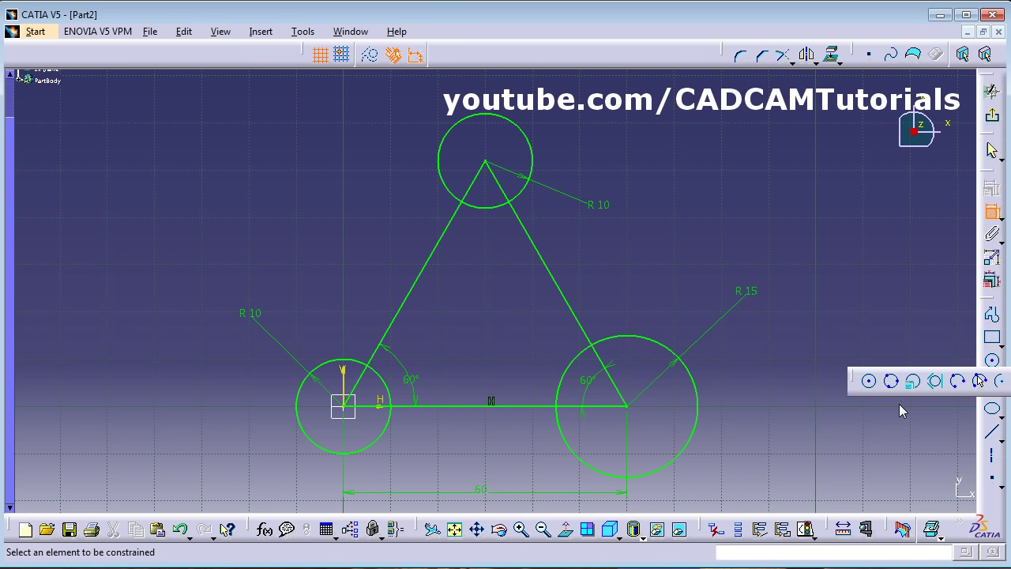
pyautogui.click(937, 382)
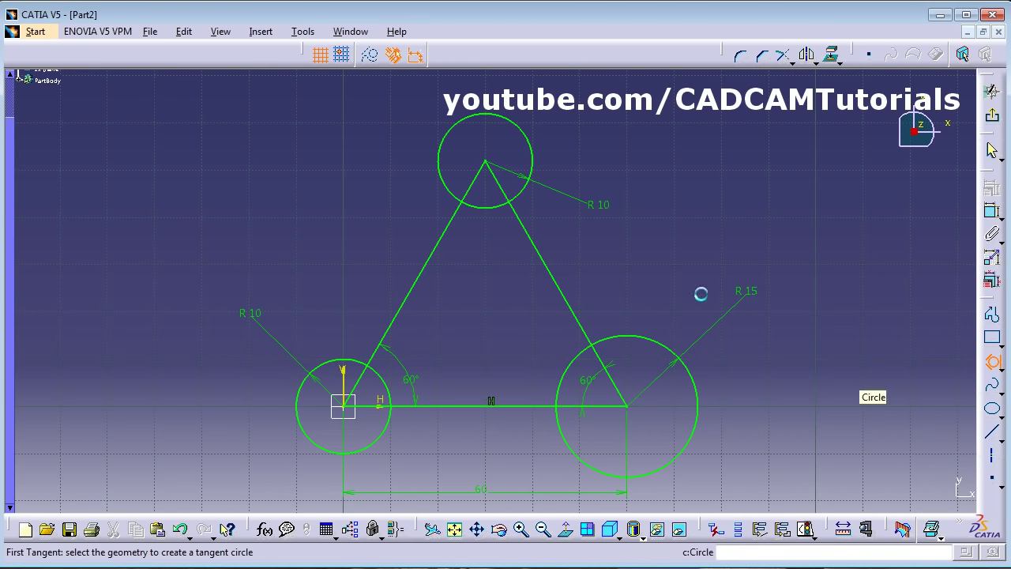
pyautogui.click(407, 300)
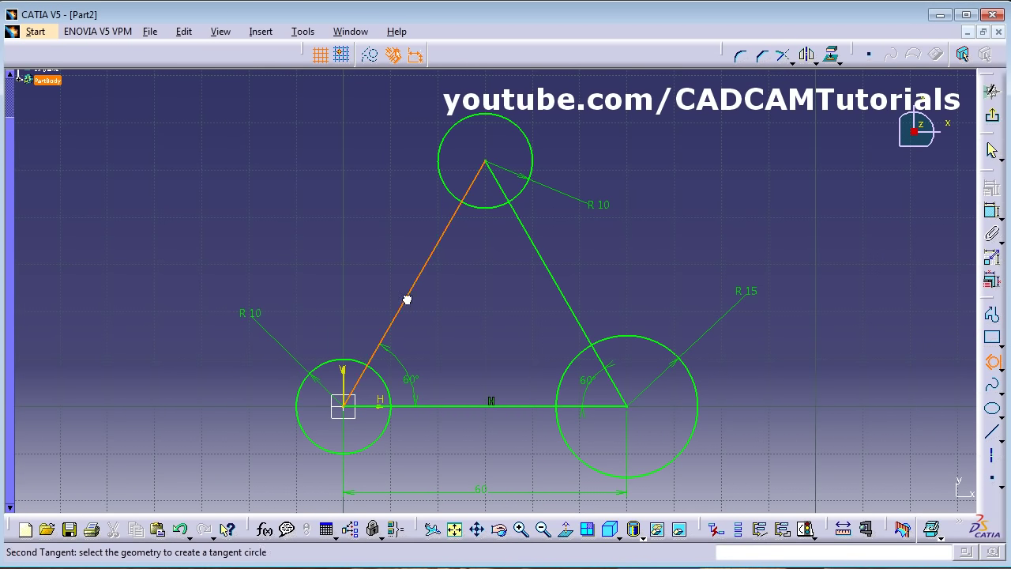
pyautogui.click(565, 299)
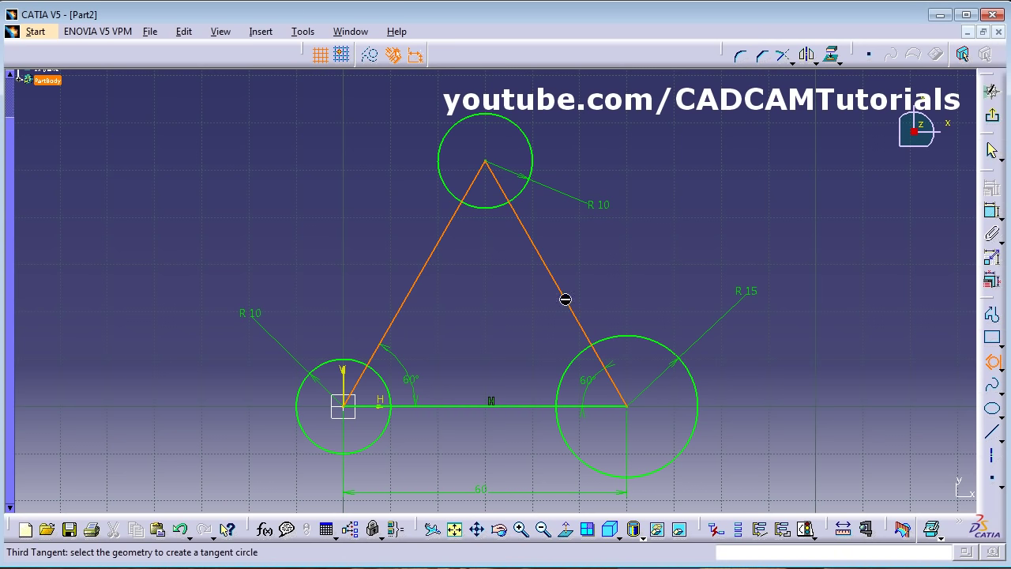
pyautogui.click(479, 412)
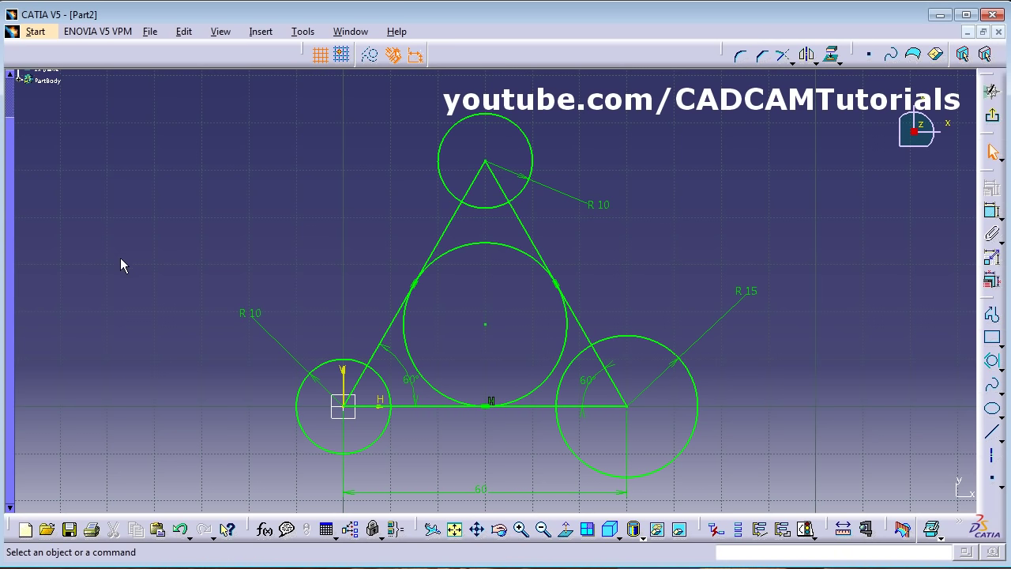
# Step: Compare the sketch with the reference drawing PDF
pyautogui.hotkey('alt', 'Tab')
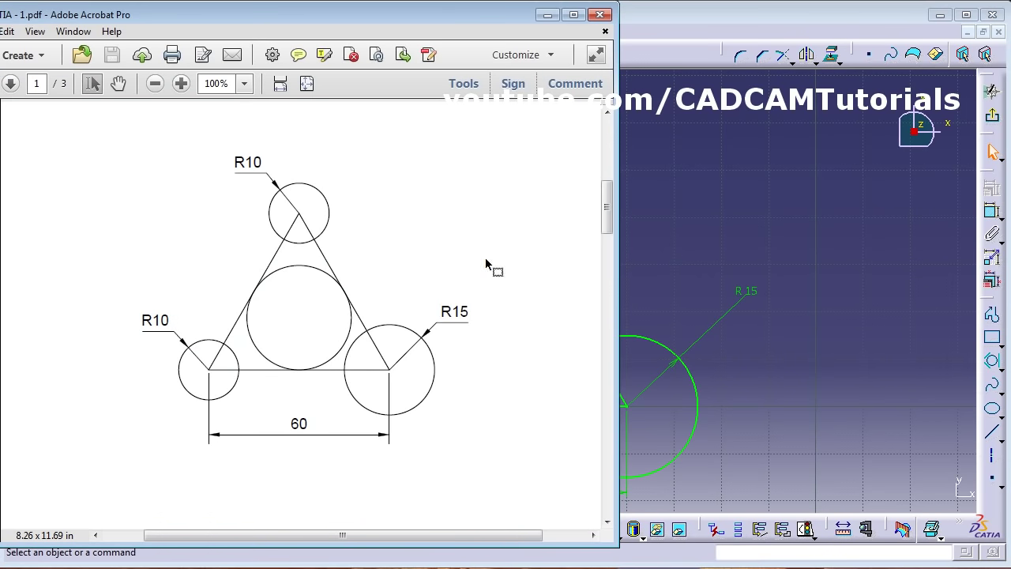
pyautogui.moveTo(607, 222); pyautogui.dragTo(608, 303)
pyautogui.click(714, 219)
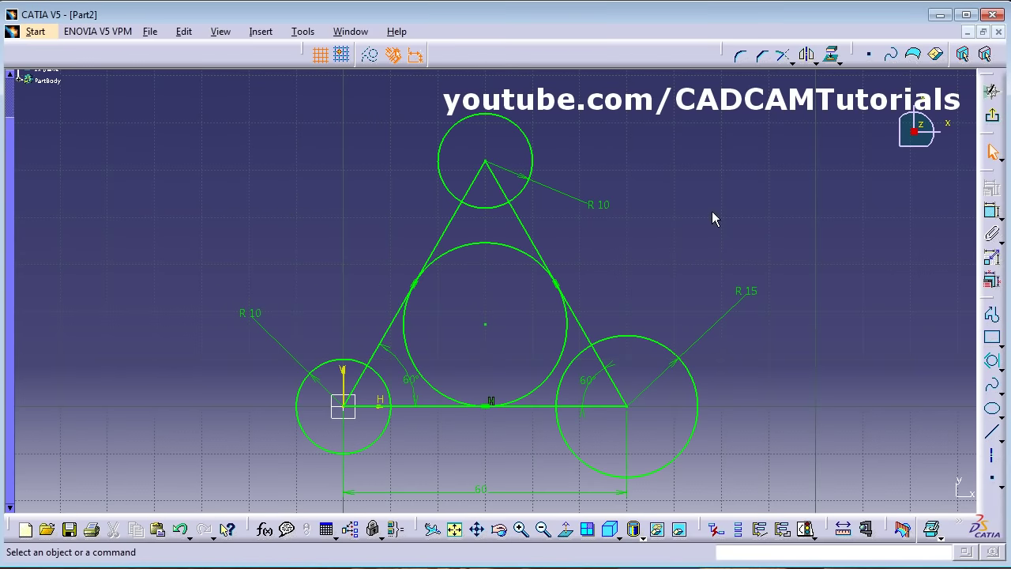
pyautogui.click(32, 31)
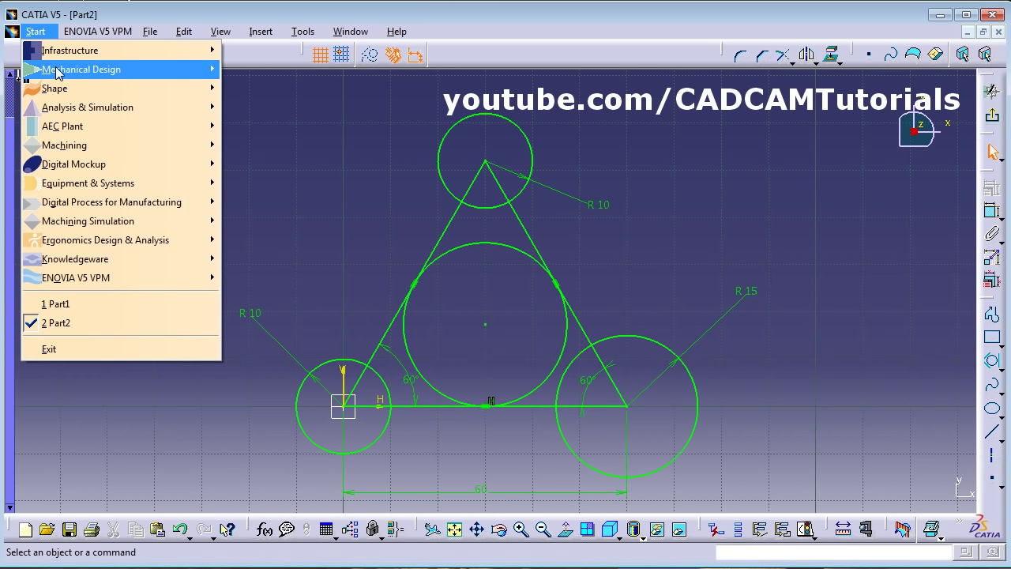
# Step: Create Part3 in the Sketcher with a sketch on the xy plane, then view the reference PDF
pyautogui.moveTo(57, 70)
pyautogui.click(262, 108)
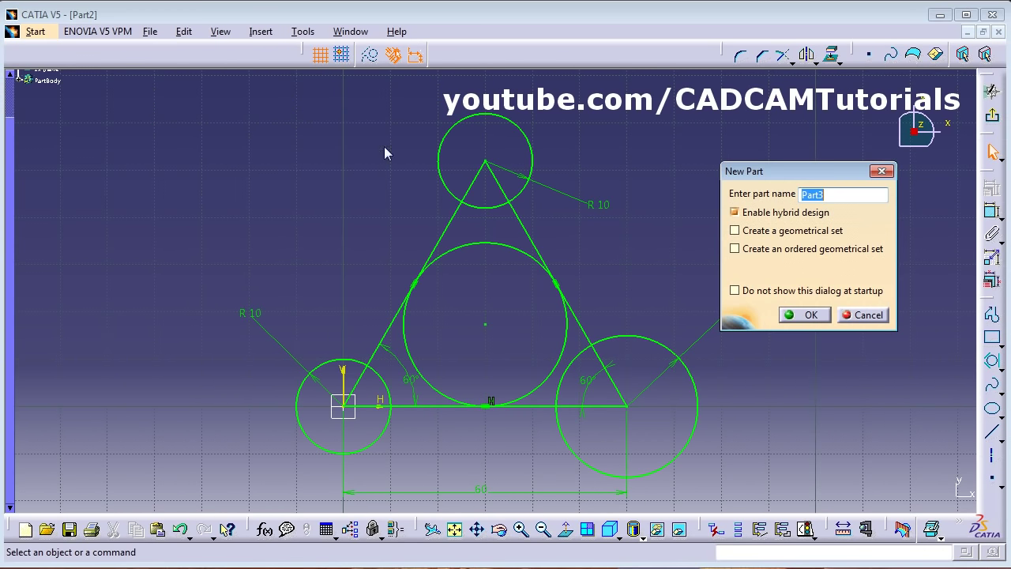
pyautogui.click(797, 314)
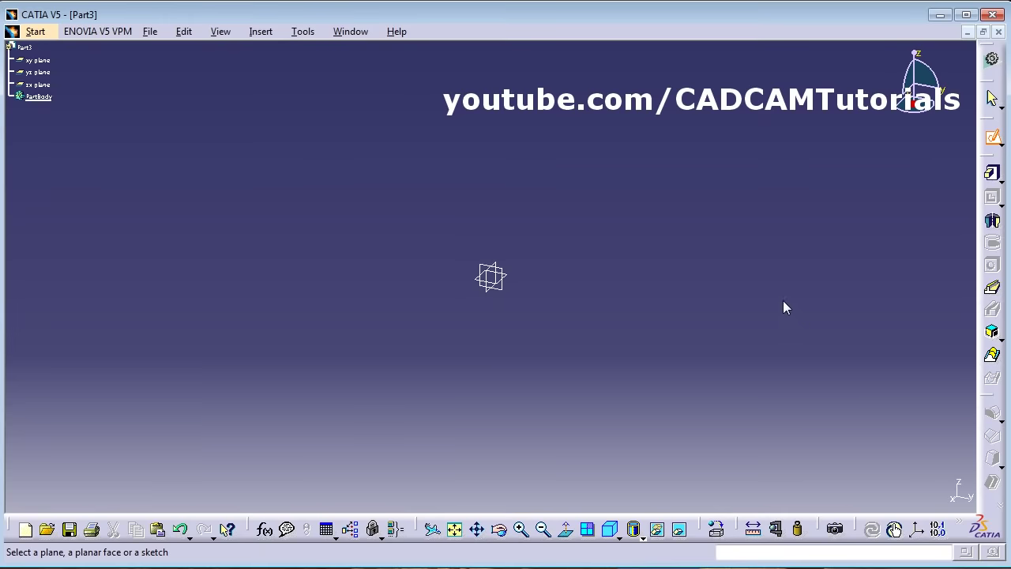
pyautogui.click(513, 283)
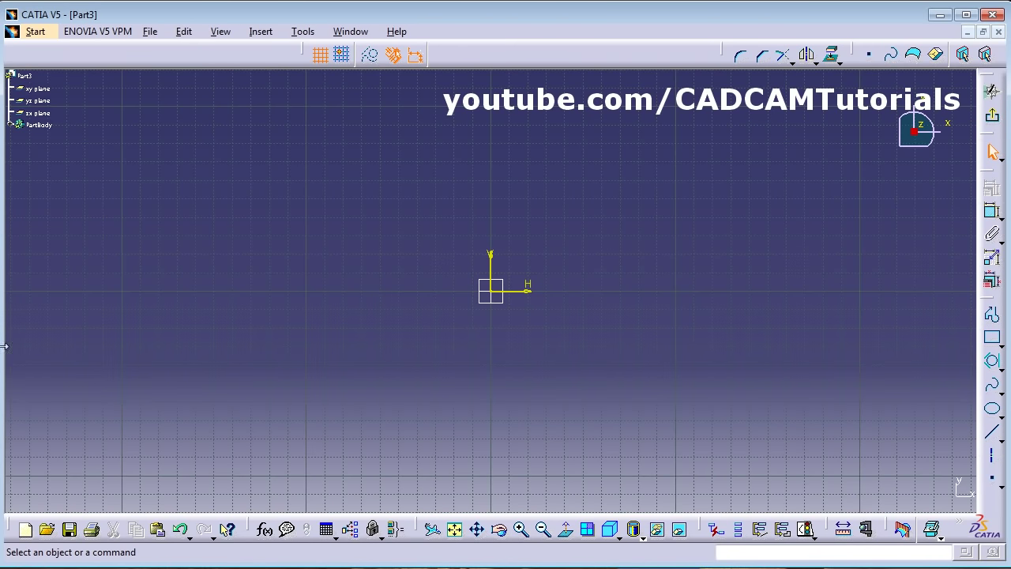
pyautogui.hotkey('alt', 'Tab')
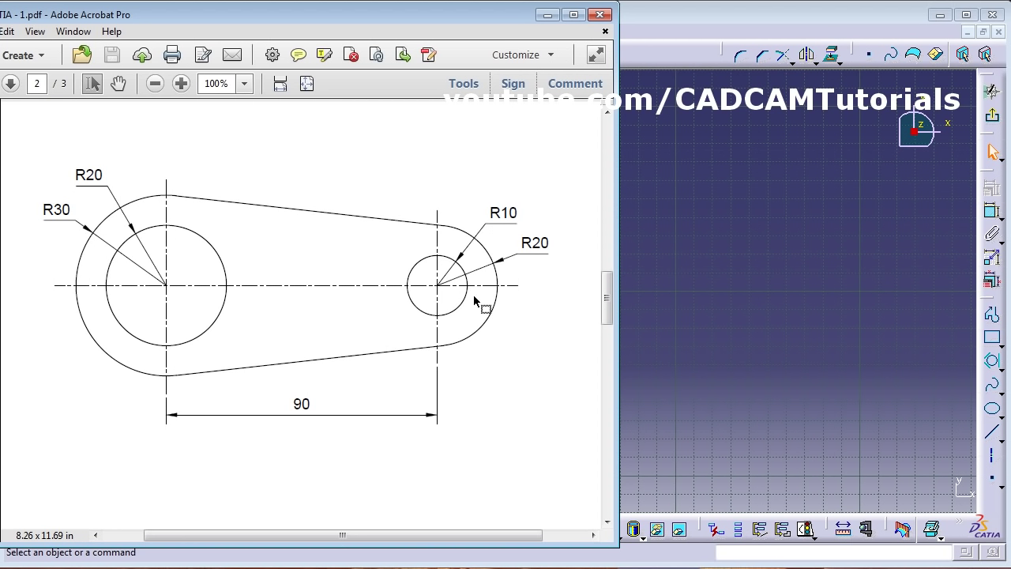
# Step: Draw a horizontal construction axis starting at the sketch origin
pyautogui.click(806, 318)
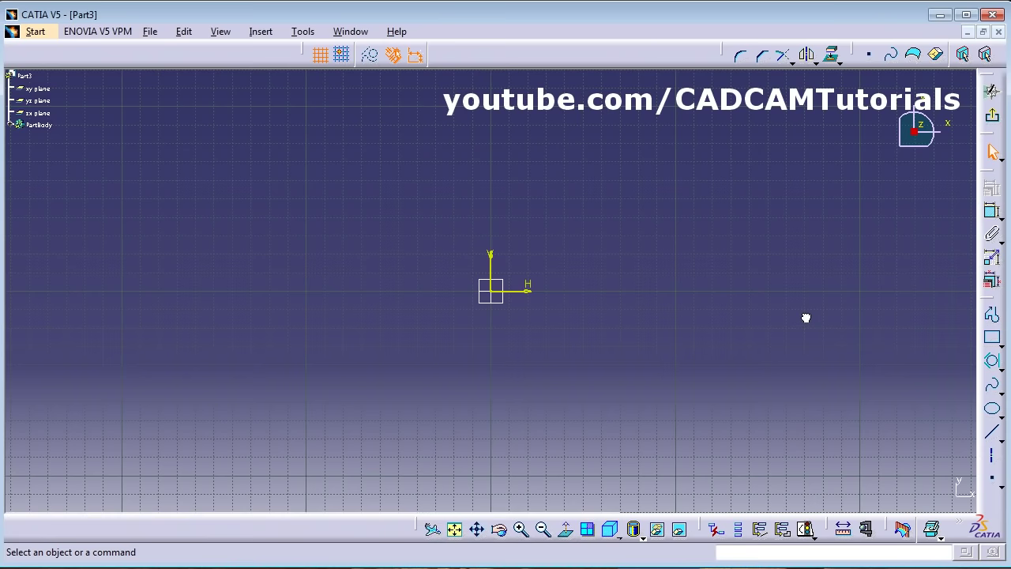
pyautogui.click(994, 462)
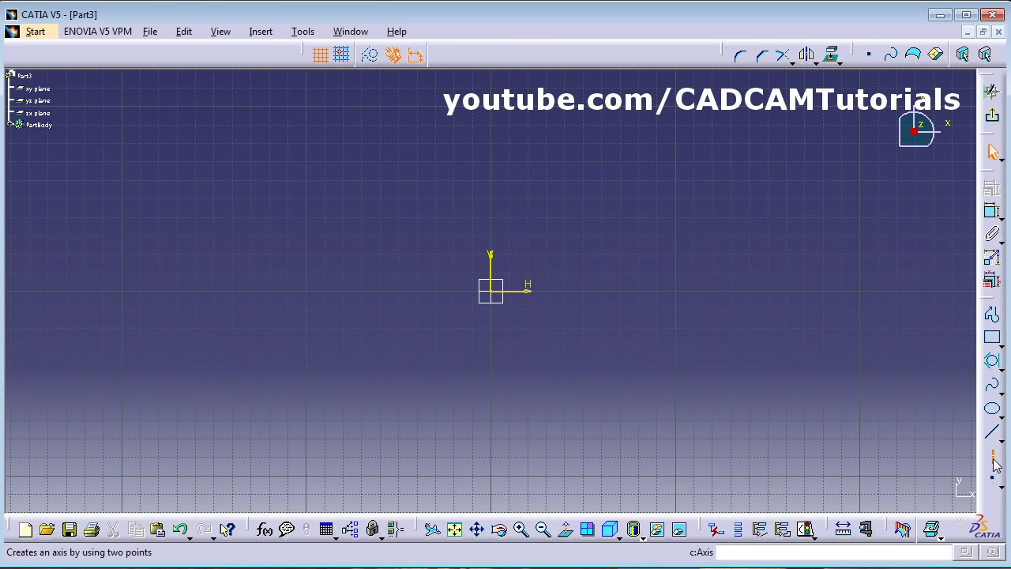
pyautogui.click(494, 293)
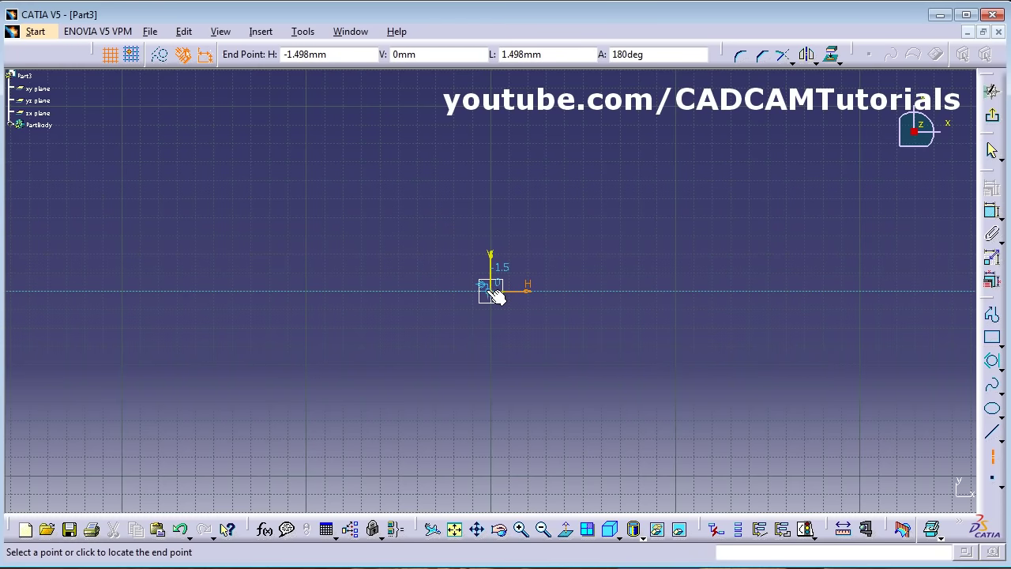
pyautogui.click(742, 290)
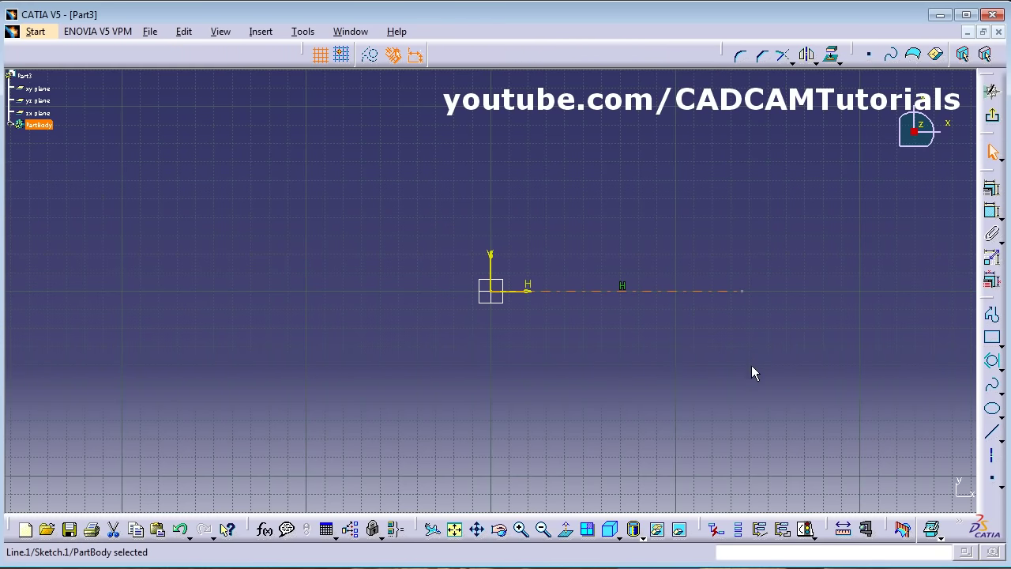
pyautogui.click(717, 359)
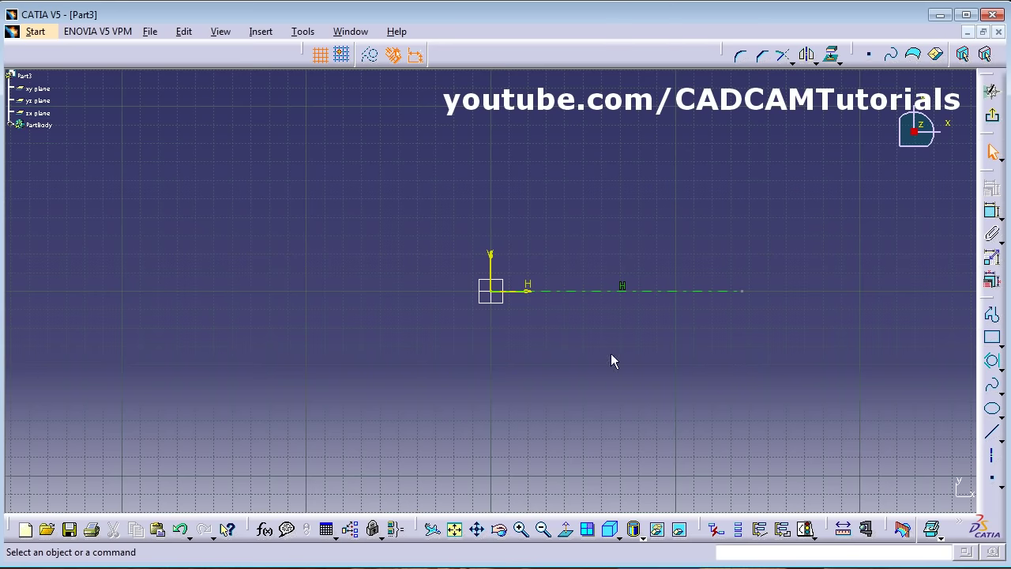
# Step: Dimension the axis and change its length from 135.87 to 90 mm
pyautogui.click(991, 212)
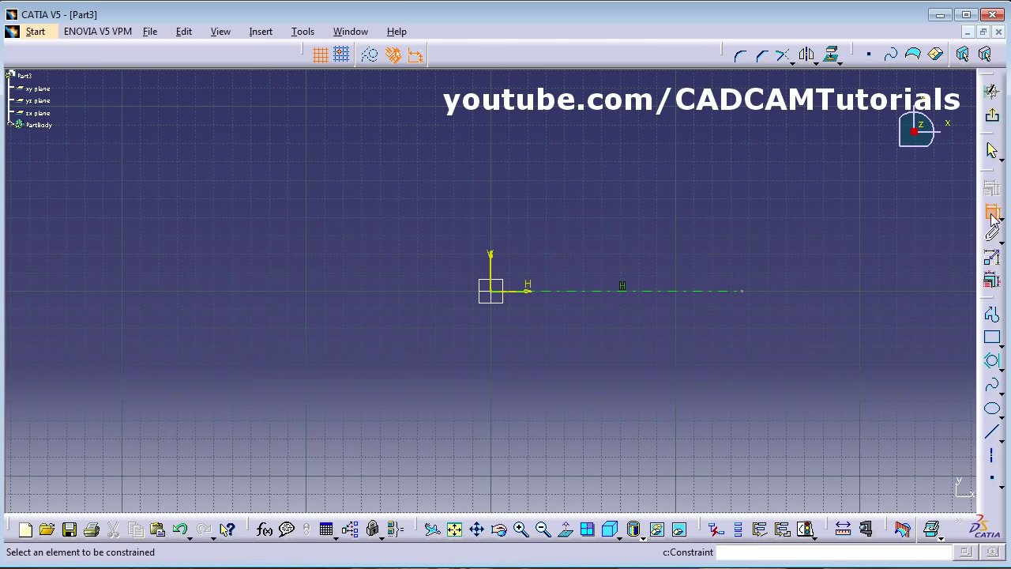
pyautogui.click(607, 292)
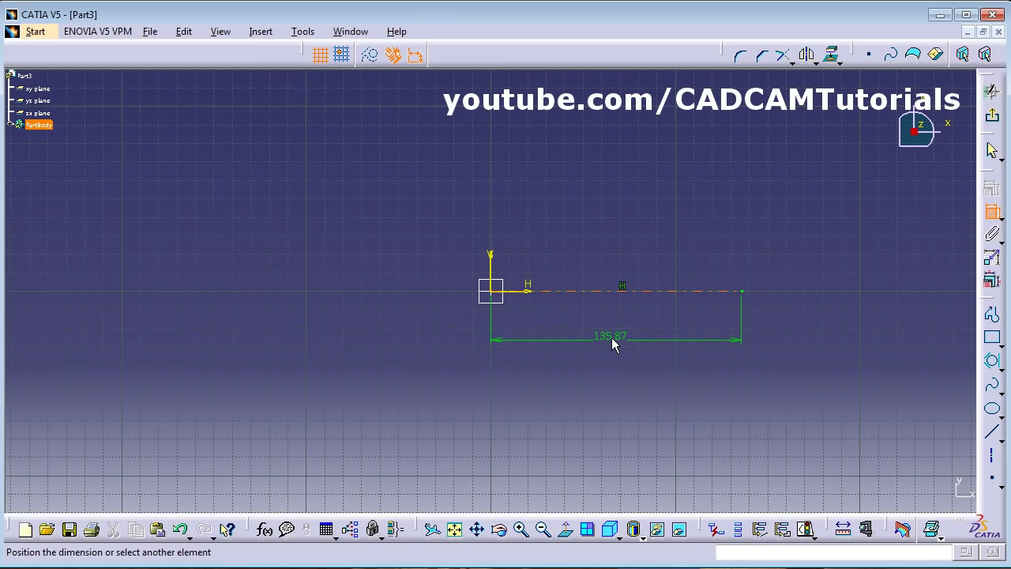
pyautogui.click(612, 337)
pyautogui.doubleClick(604, 342)
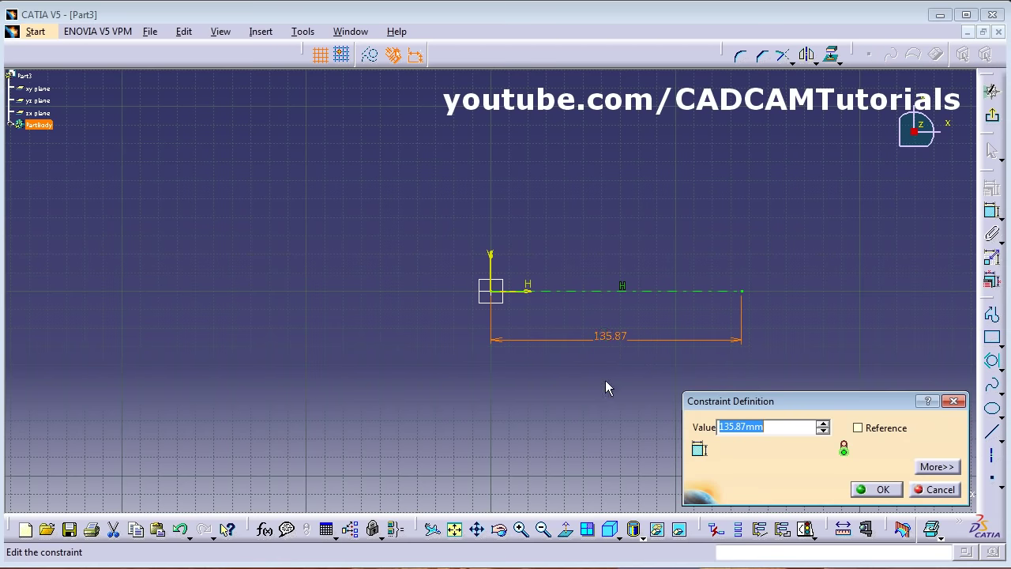
pyautogui.write('90')
pyautogui.press('Return')
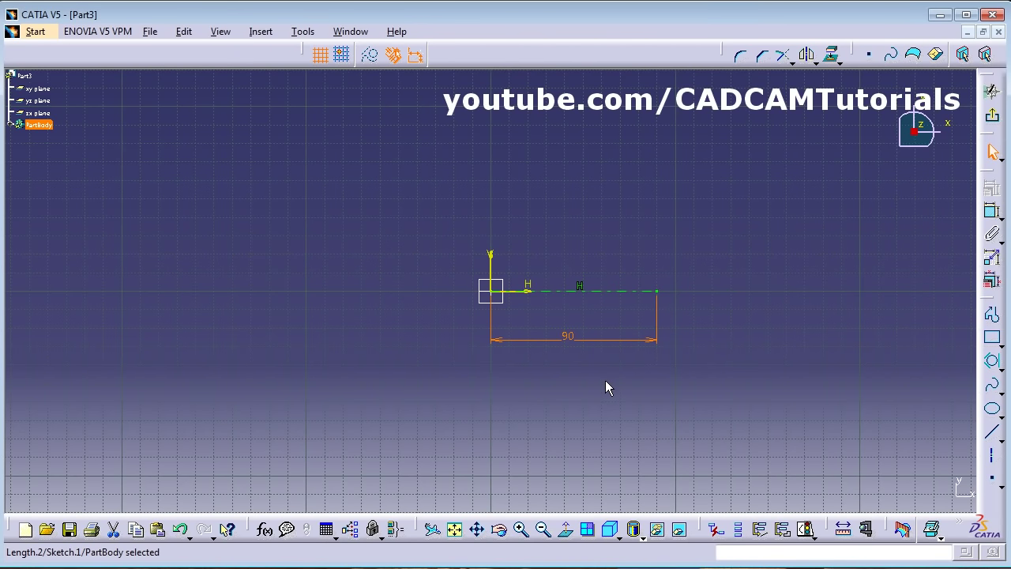
pyautogui.click(555, 384)
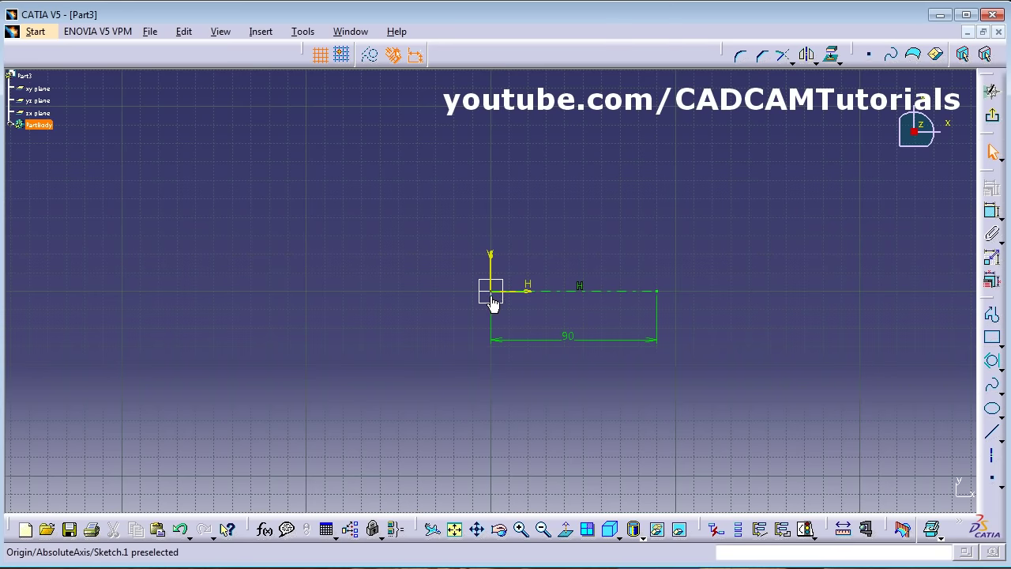
# Step: Draw a small and a larger concentric circle centred on the origin
pyautogui.click(1001, 367)
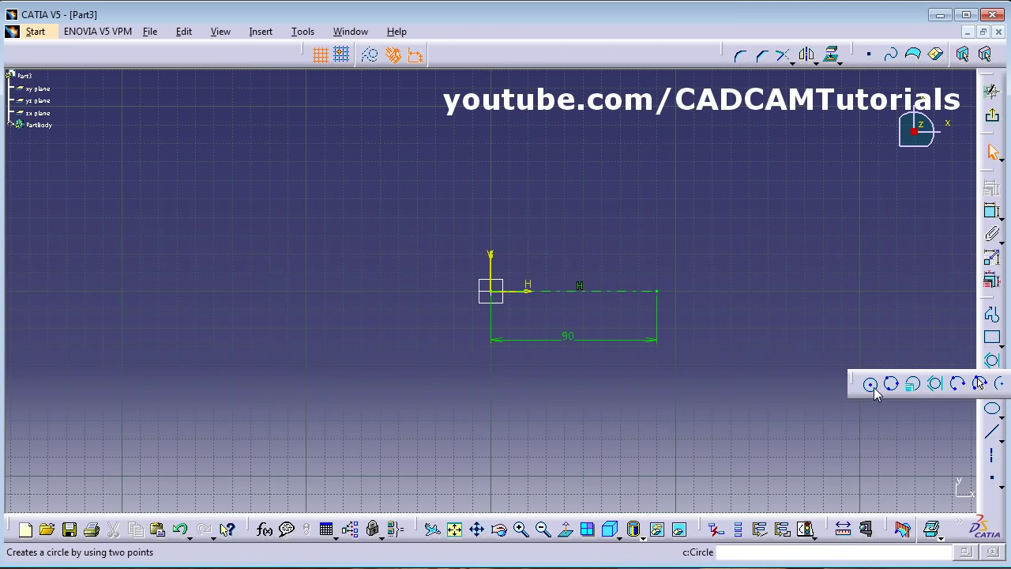
pyautogui.click(871, 387)
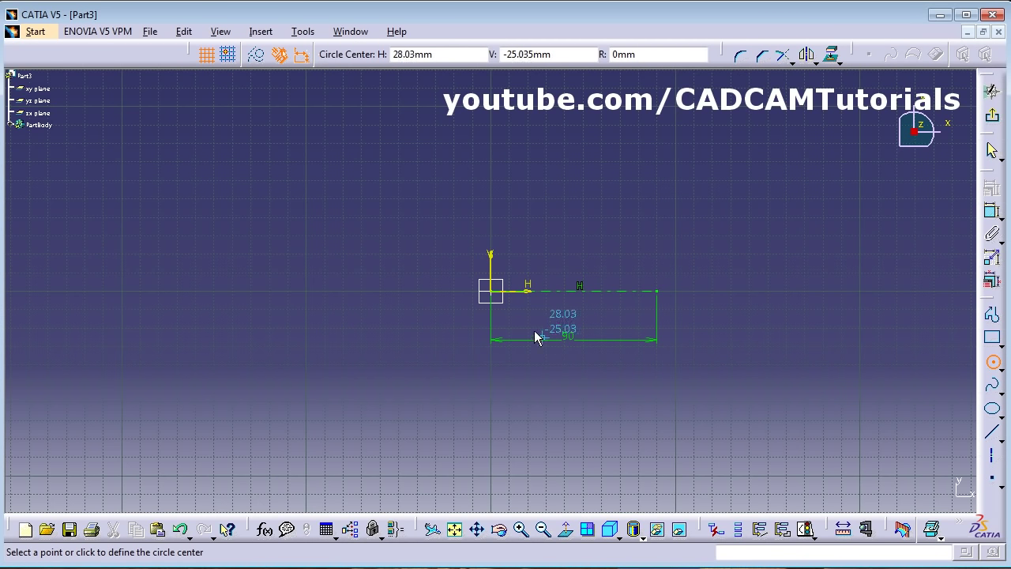
pyautogui.click(501, 294)
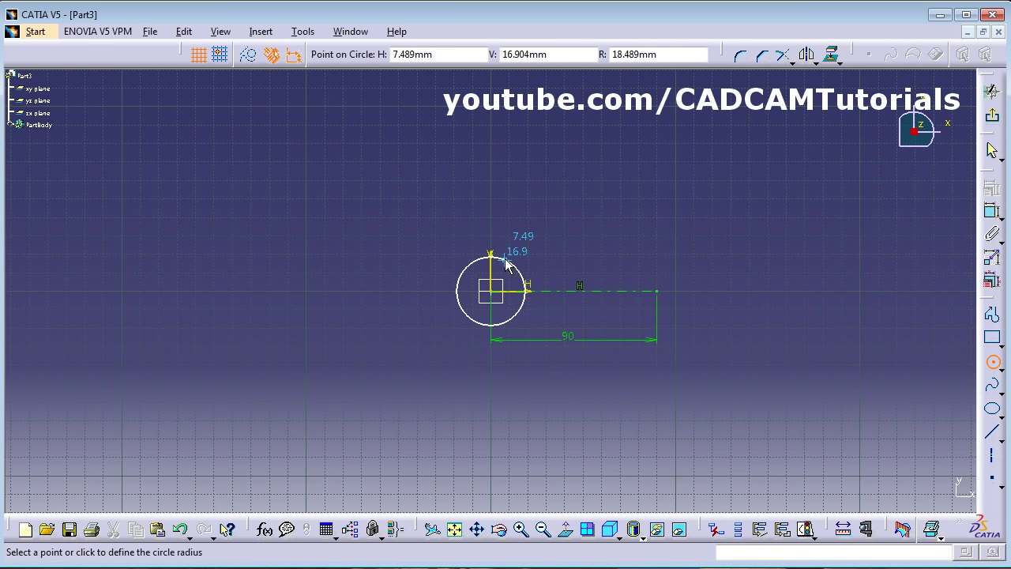
pyautogui.click(510, 261)
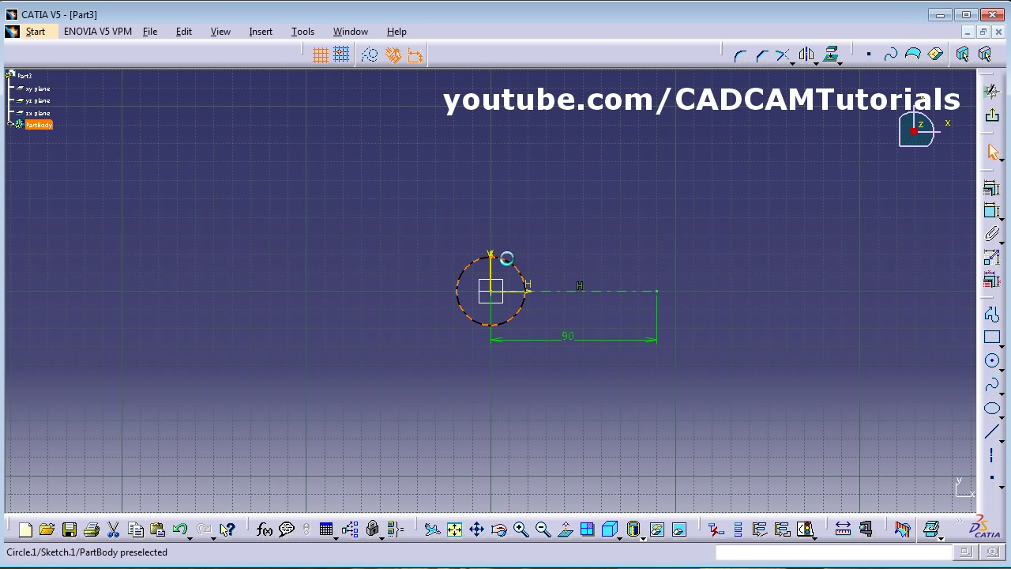
pyautogui.click(994, 362)
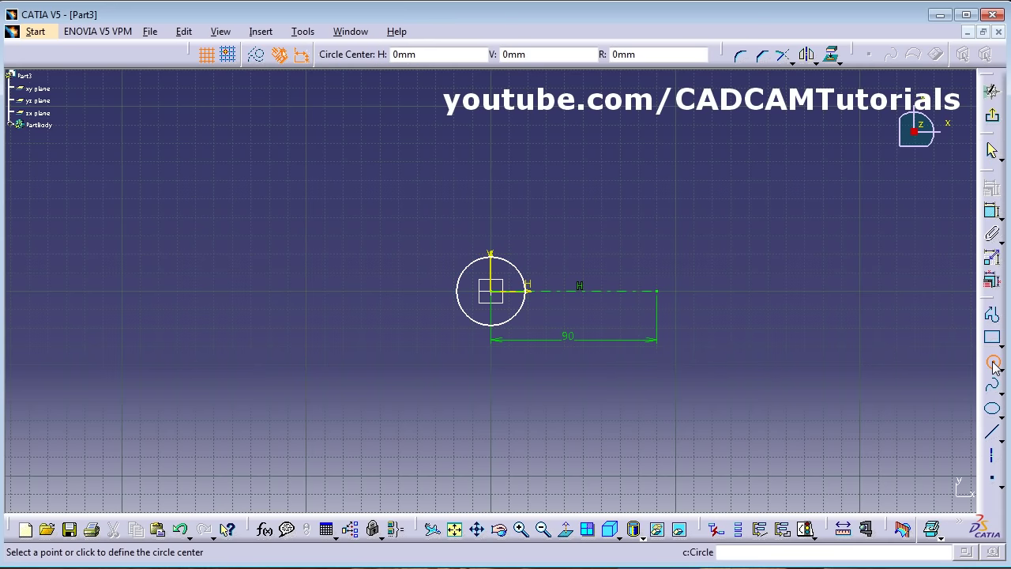
pyautogui.click(498, 294)
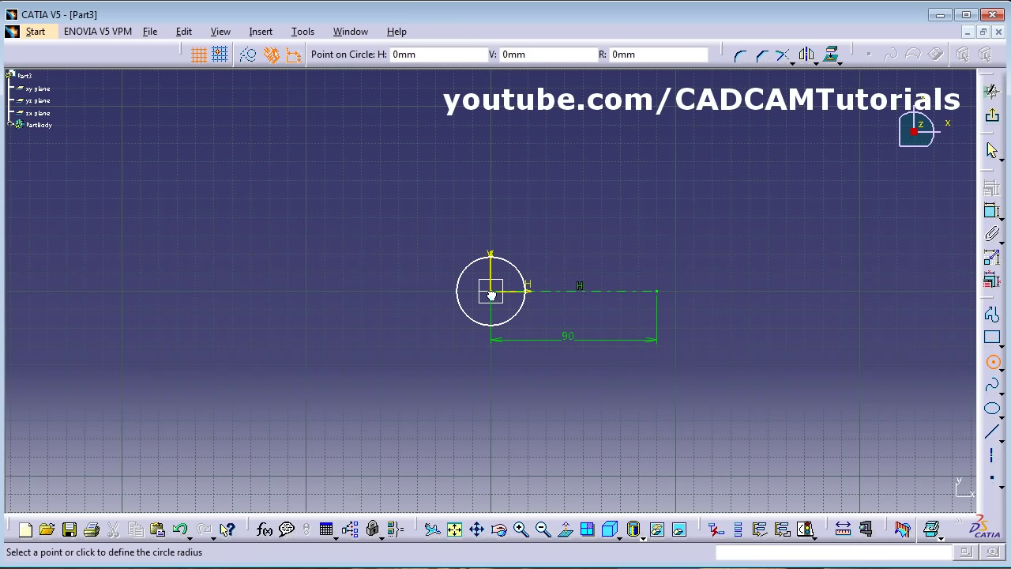
pyautogui.click(446, 255)
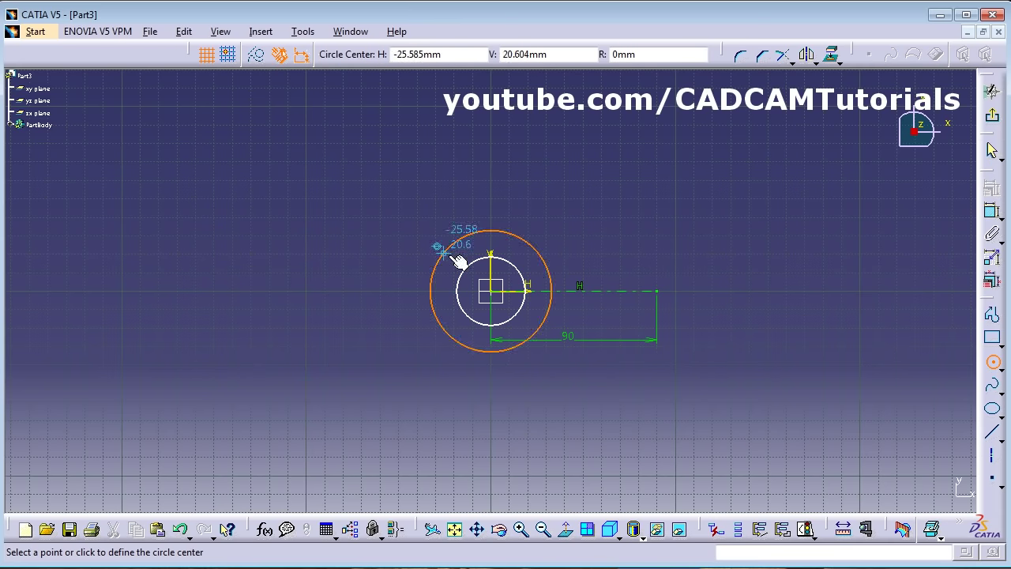
# Step: Draw two concentric circles at the axis's 90 mm end and check the reference drawing
pyautogui.click(657, 291)
pyautogui.click(672, 293)
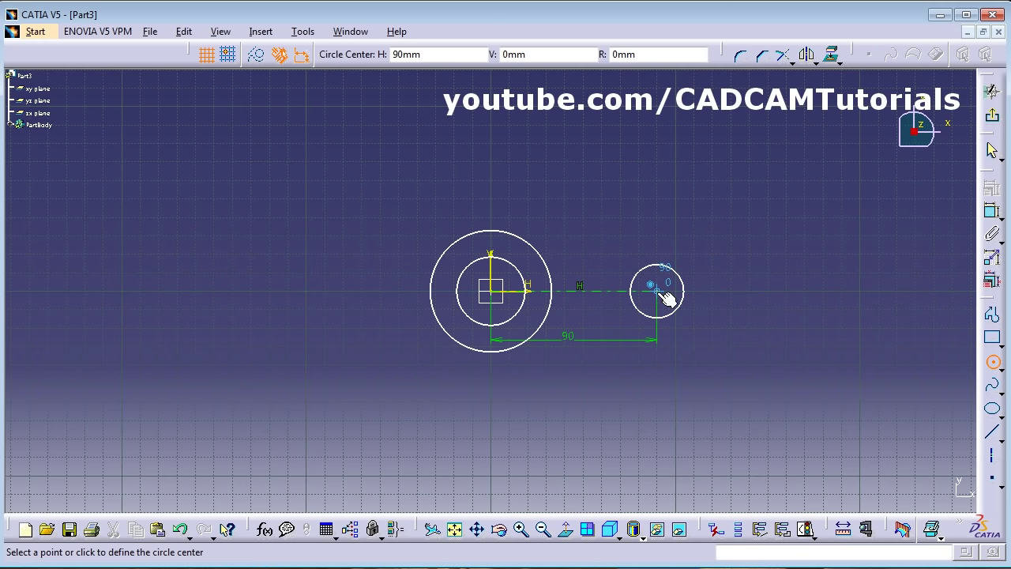
pyautogui.click(657, 291)
pyautogui.click(684, 251)
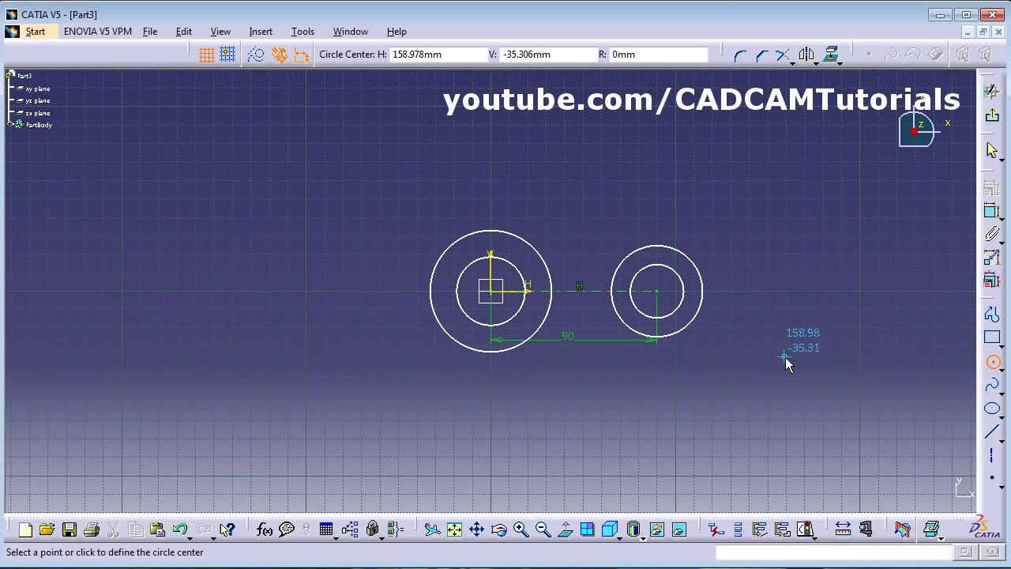
pyautogui.hotkey('alt', 'Tab')
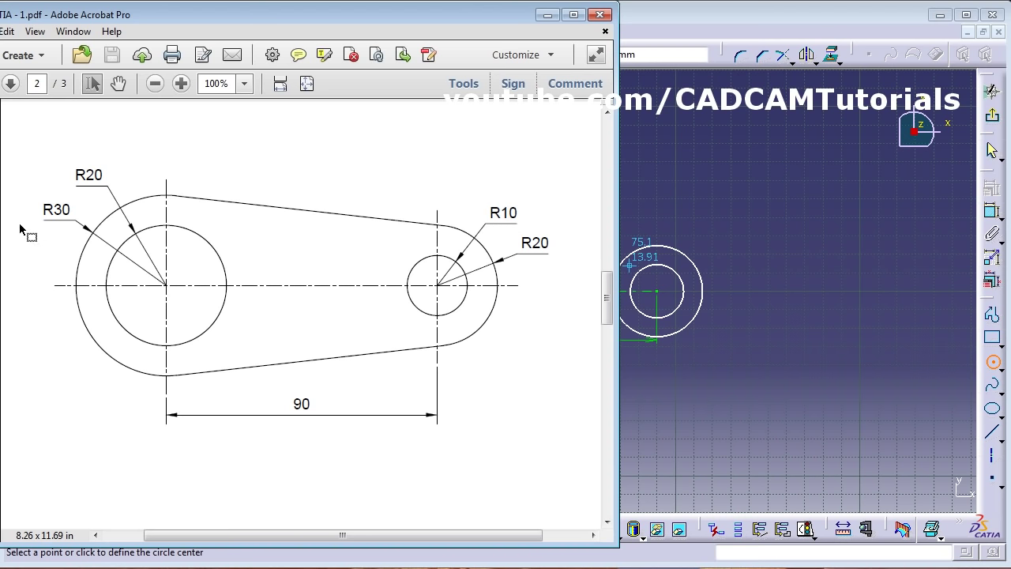
pyautogui.press('Escape')
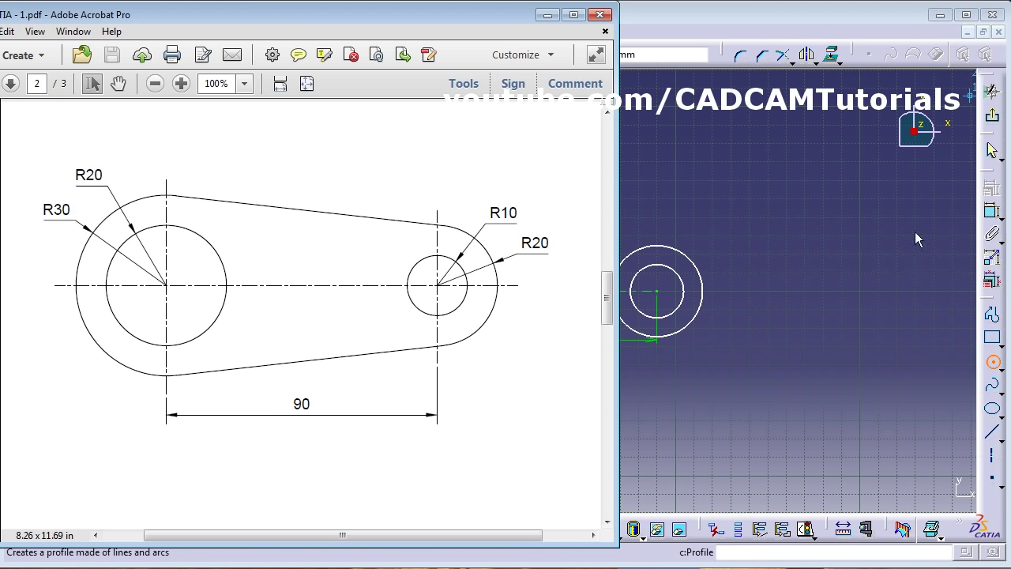
pyautogui.hotkey('alt', 'Tab')
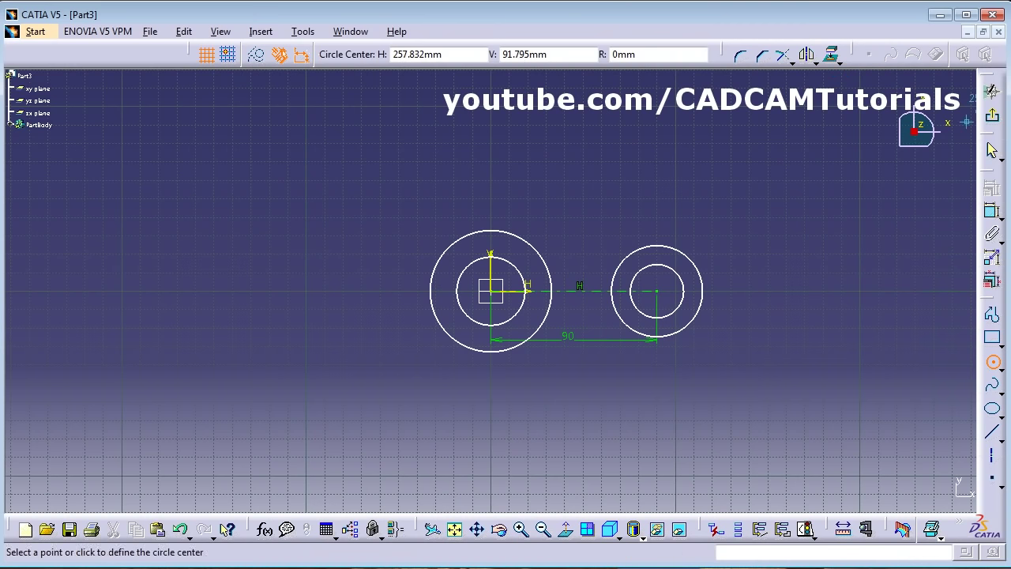
# Step: Dimension the small right circle at R10 and the outer right circle at R20
pyautogui.click(994, 212)
pyautogui.click(683, 274)
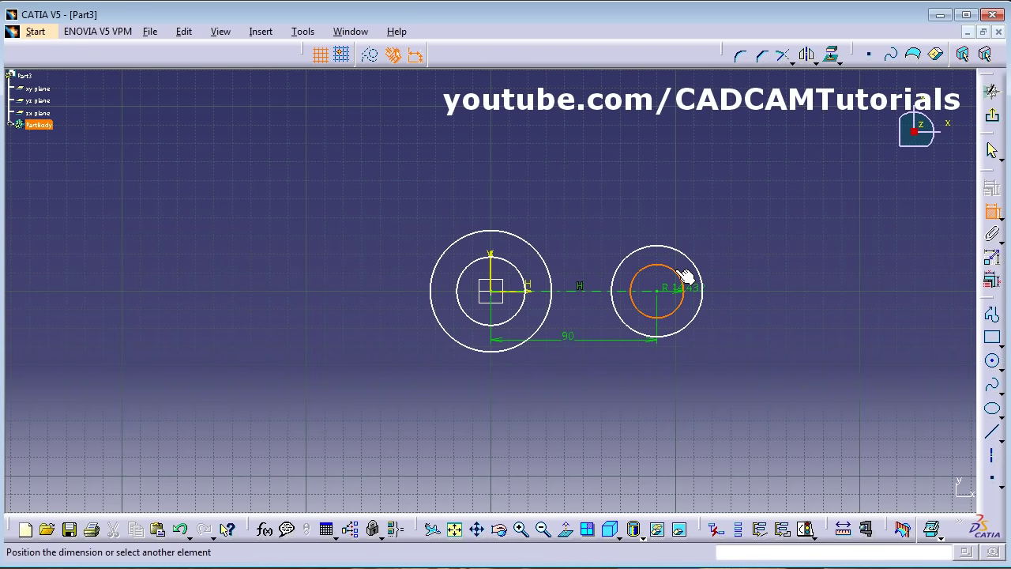
pyautogui.click(711, 225)
pyautogui.doubleClick(721, 226)
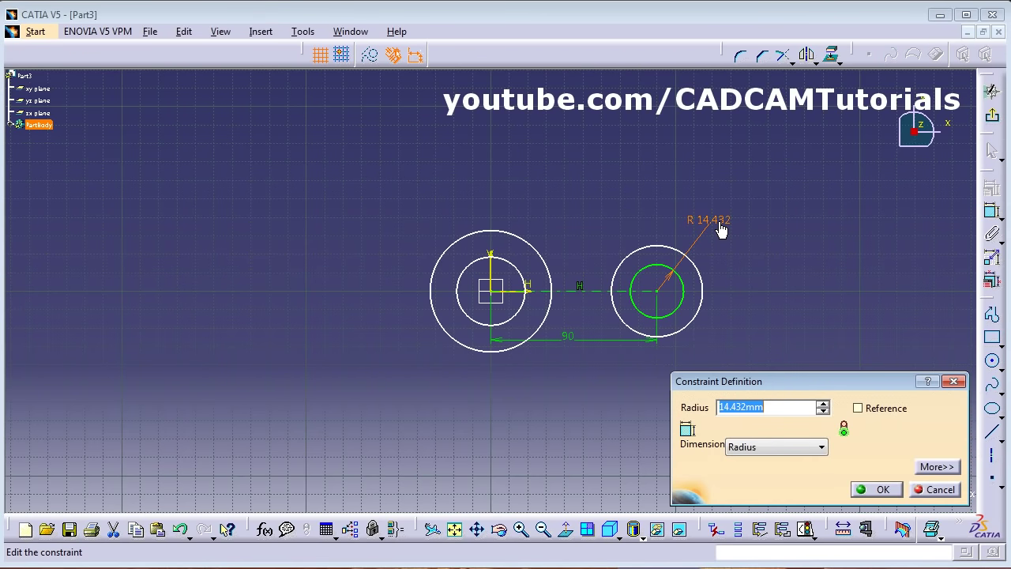
pyautogui.write('10')
pyautogui.press('Return')
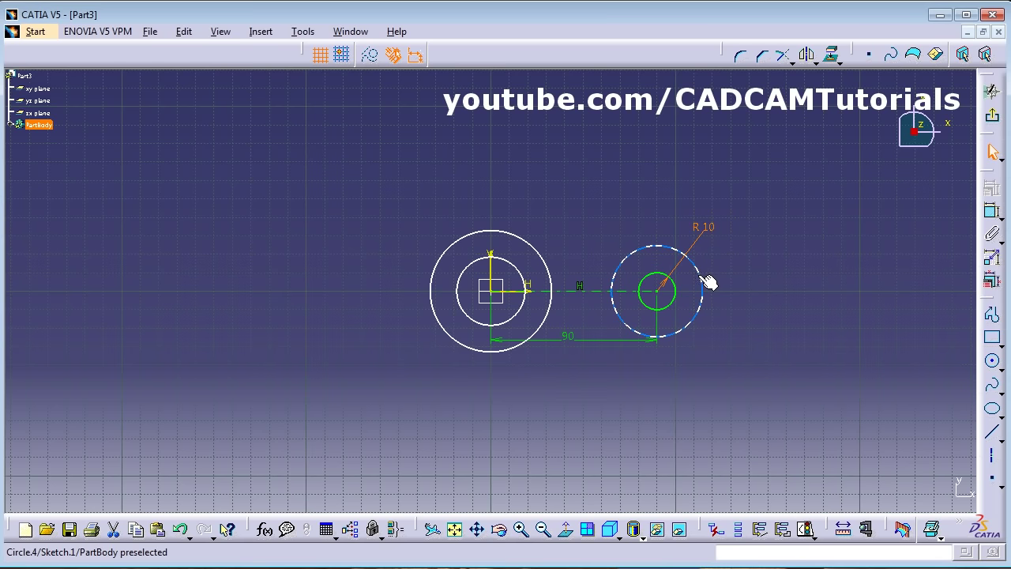
pyautogui.click(993, 211)
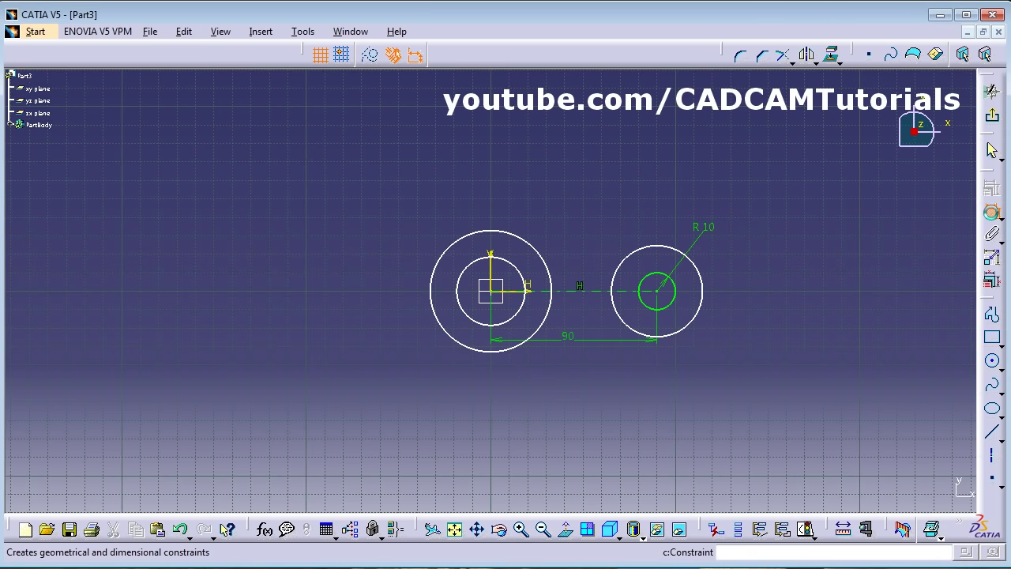
pyautogui.click(704, 276)
pyautogui.click(749, 253)
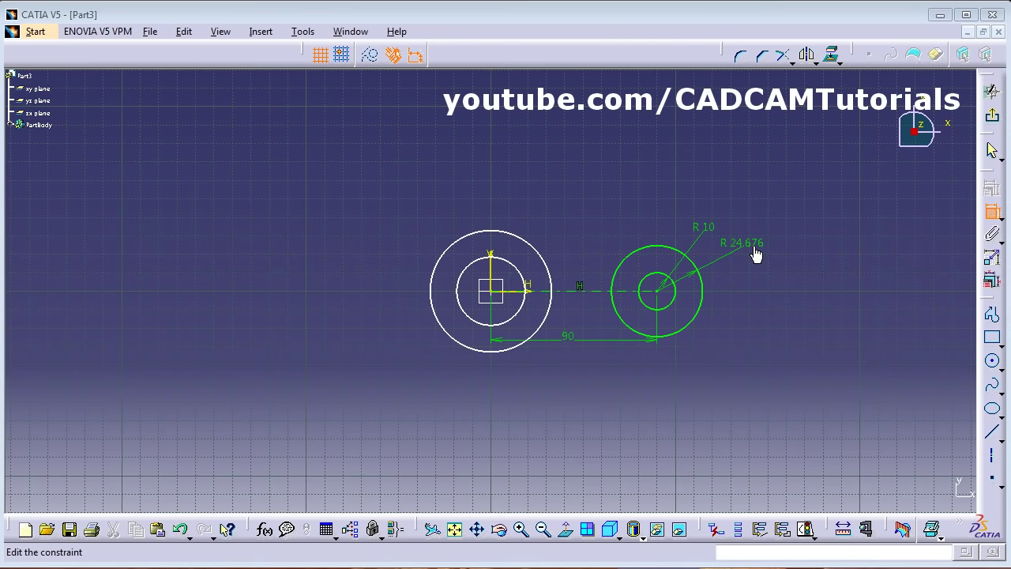
pyautogui.doubleClick(757, 252)
pyautogui.write('20')
pyautogui.press('Return')
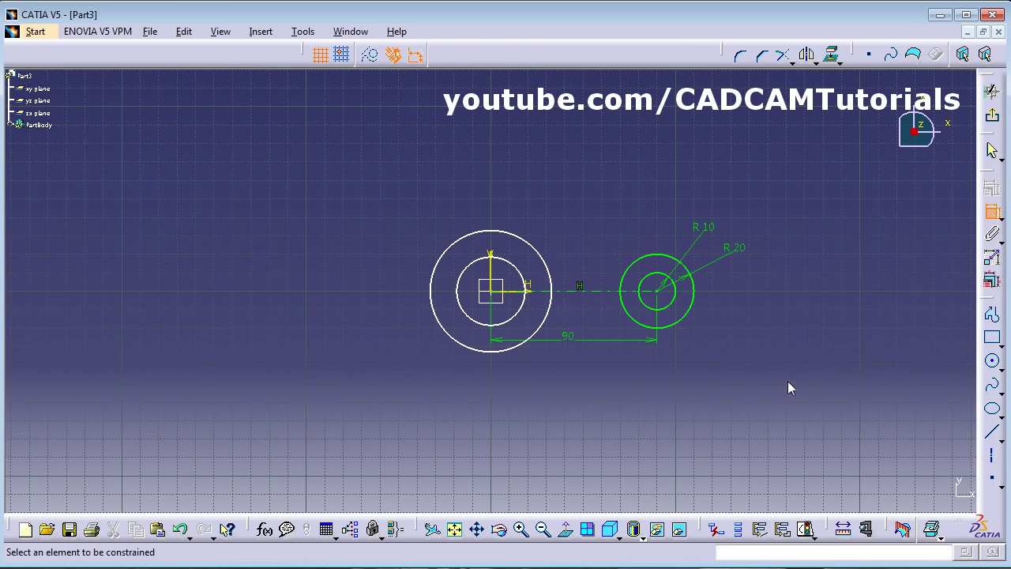
# Step: Dimension the origin circles at R20 and R30, then compare them with the reference drawing
pyautogui.click(469, 267)
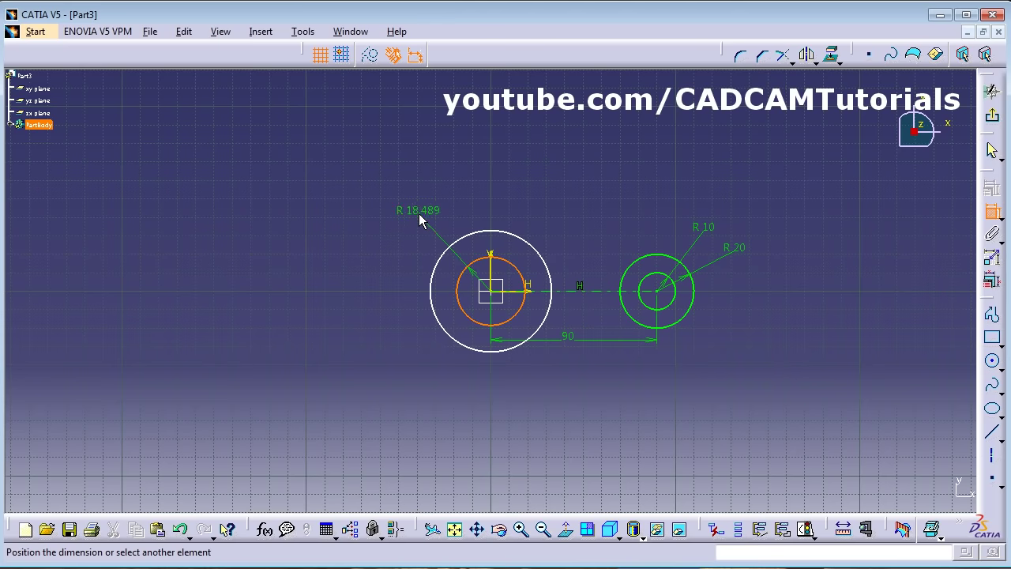
pyautogui.click(418, 213)
pyautogui.doubleClick(419, 212)
pyautogui.write('20')
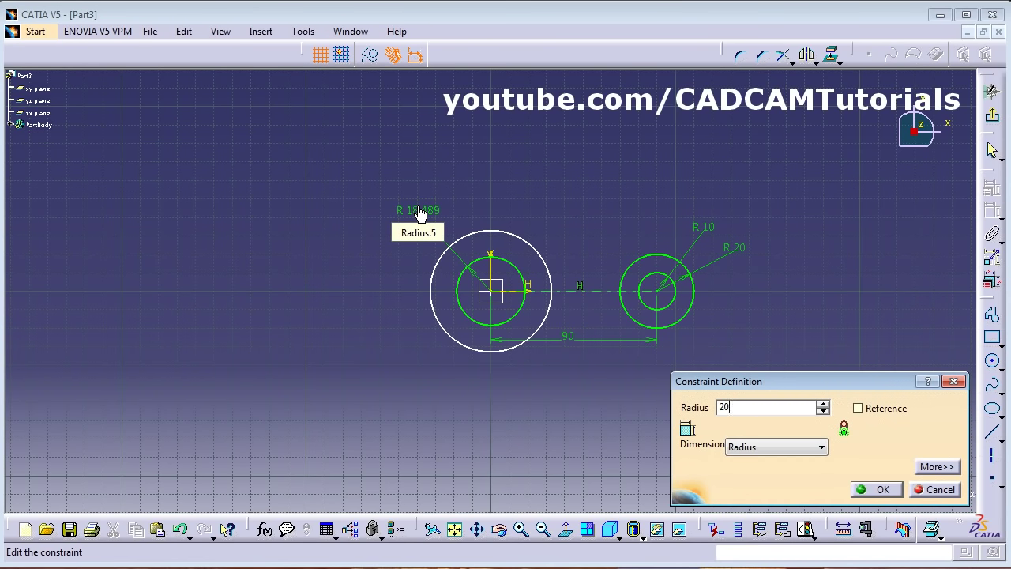
pyautogui.press('Return')
pyautogui.click(448, 324)
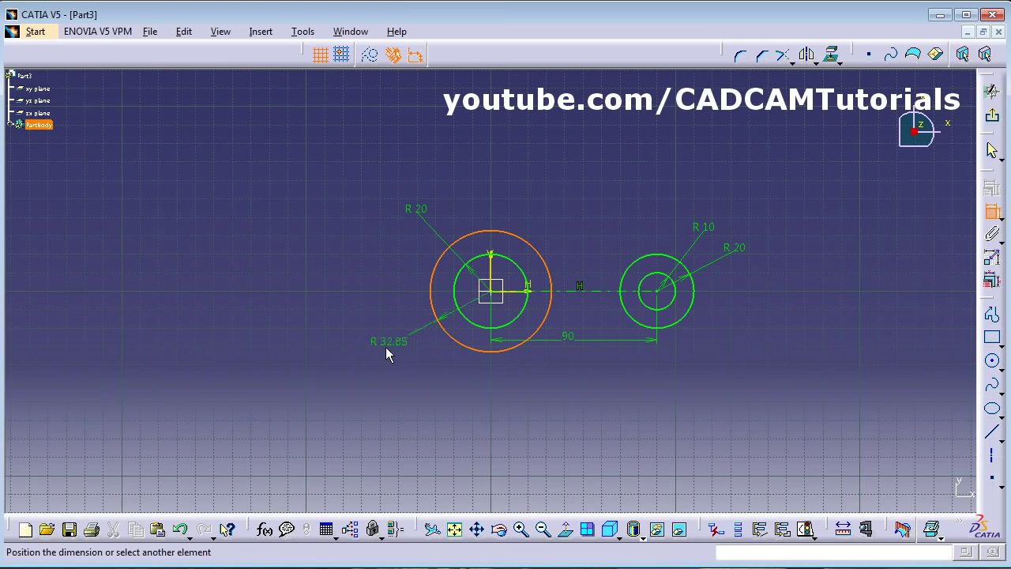
pyautogui.click(384, 355)
pyautogui.doubleClick(385, 353)
pyautogui.write('30')
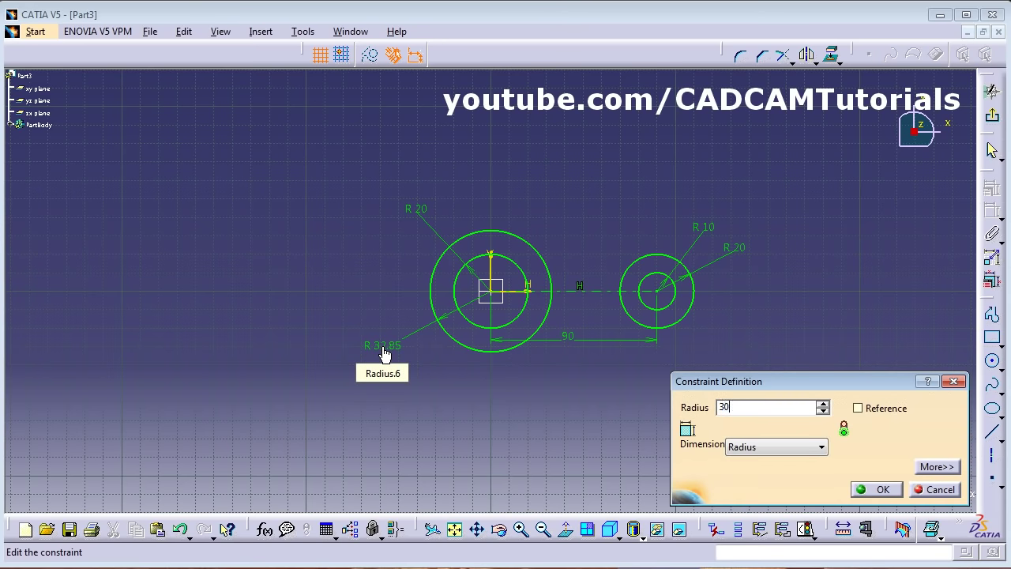
pyautogui.press('Return')
pyautogui.hotkey('alt', 'Tab')
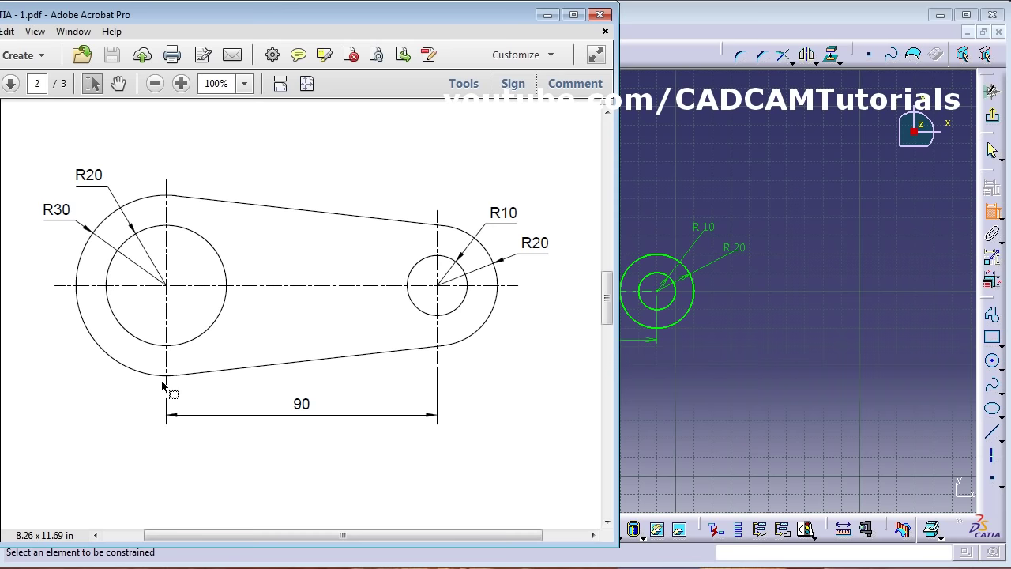
pyautogui.click(792, 382)
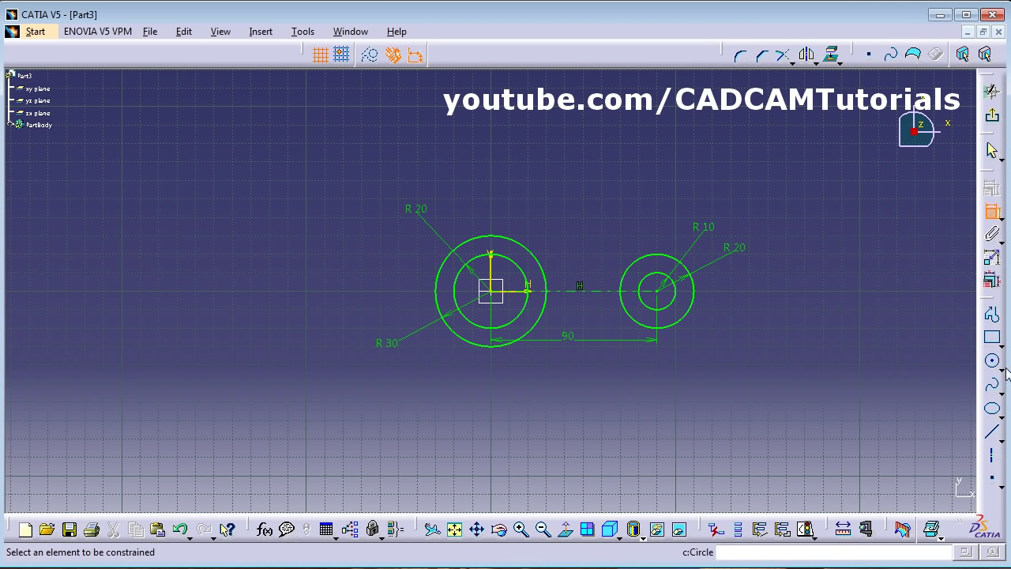
# Step: Draw lower and upper bi-tangent lines from the R30 circle to the R20 circle, then fit the sketch
pyautogui.click(1001, 438)
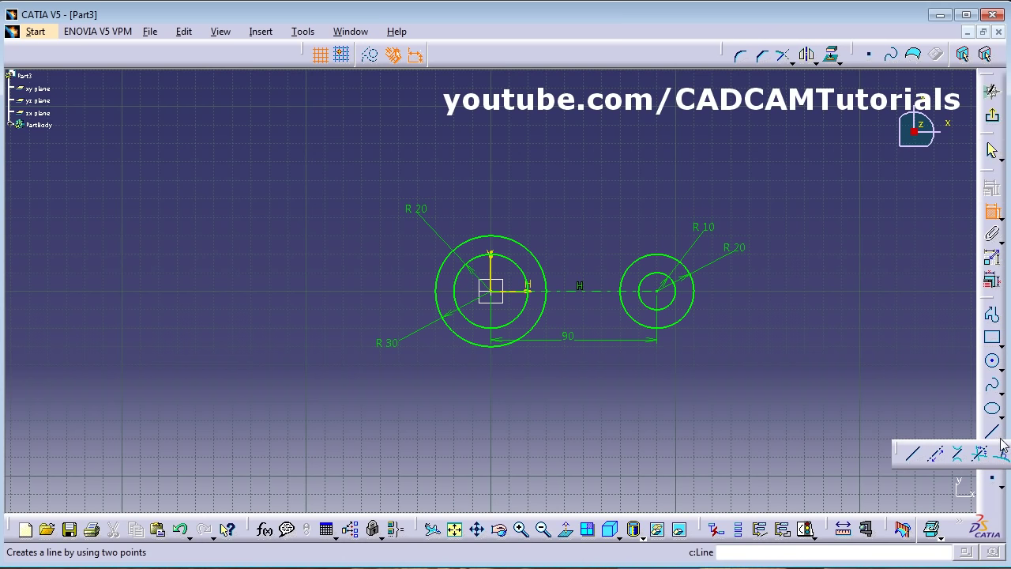
pyautogui.click(959, 455)
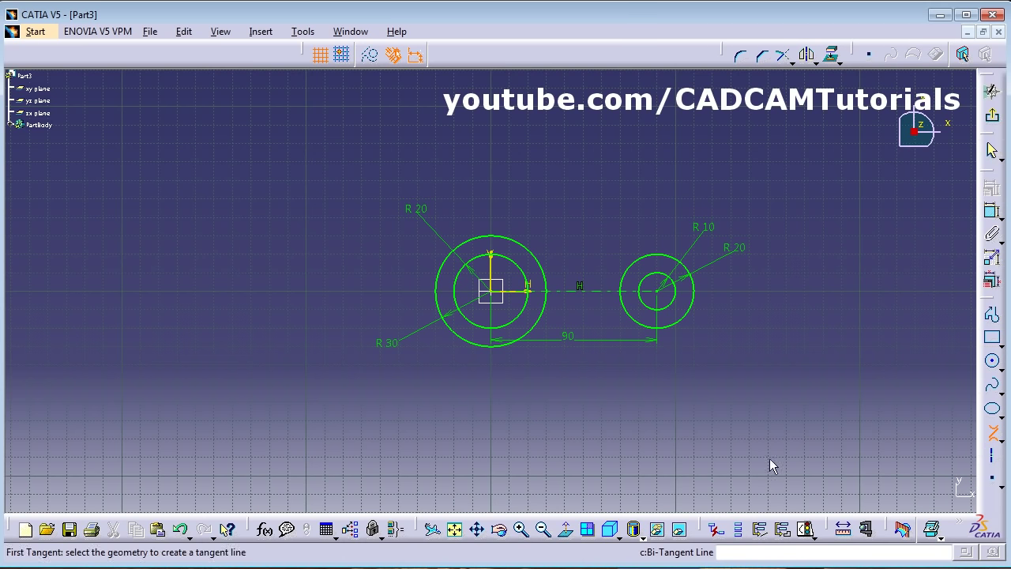
pyautogui.click(500, 351)
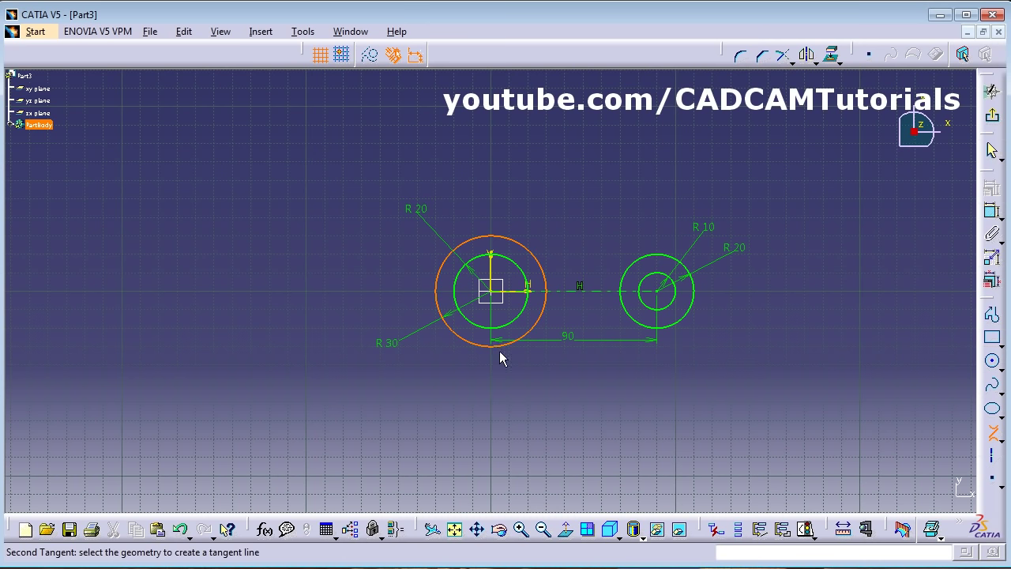
pyautogui.click(672, 329)
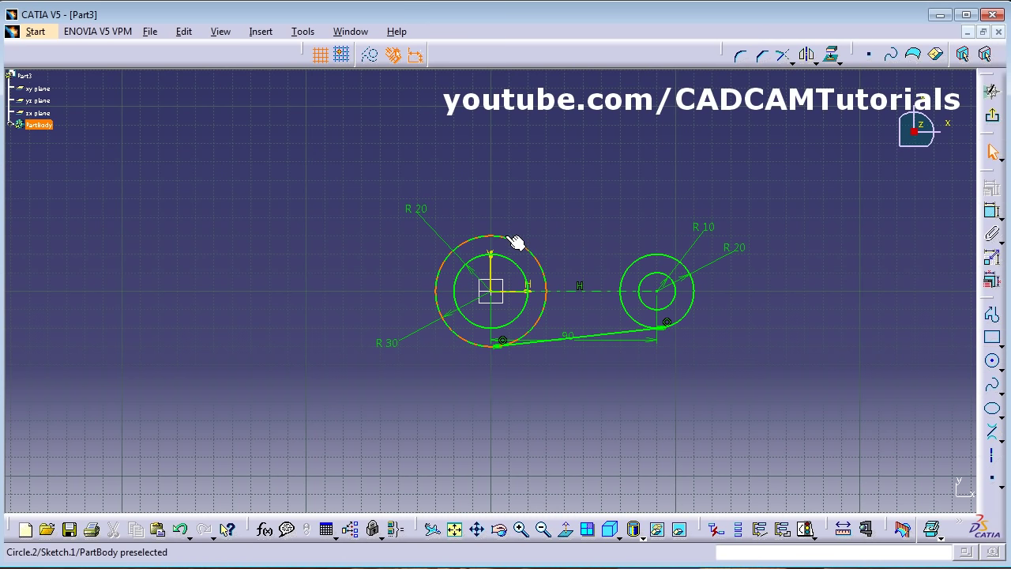
pyautogui.click(992, 432)
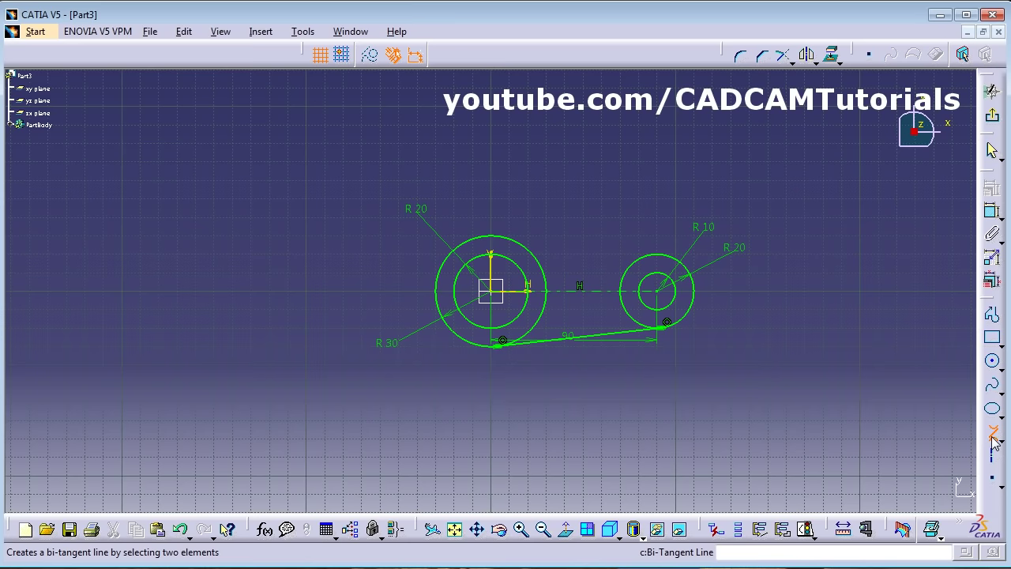
pyautogui.click(530, 248)
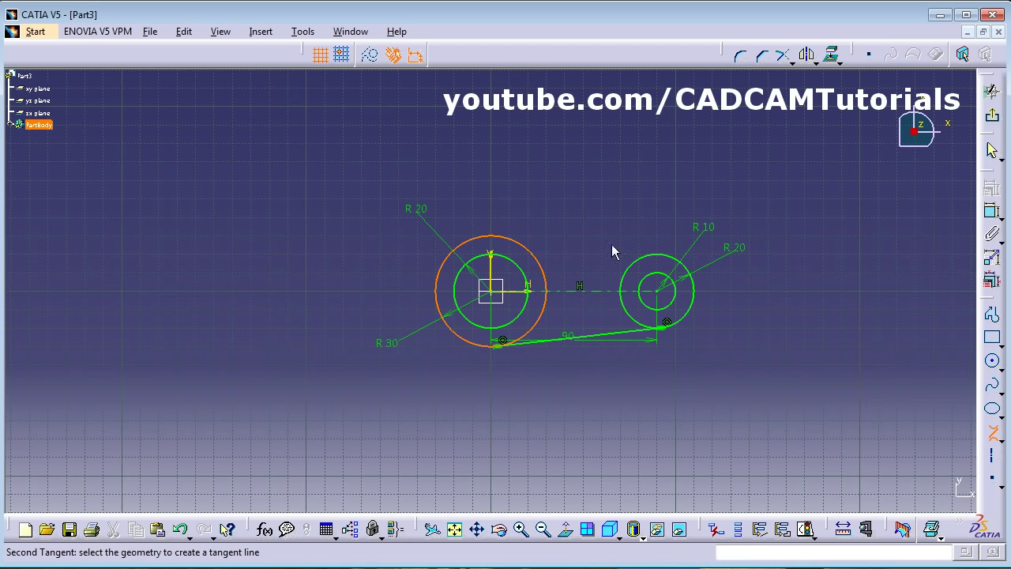
pyautogui.click(667, 255)
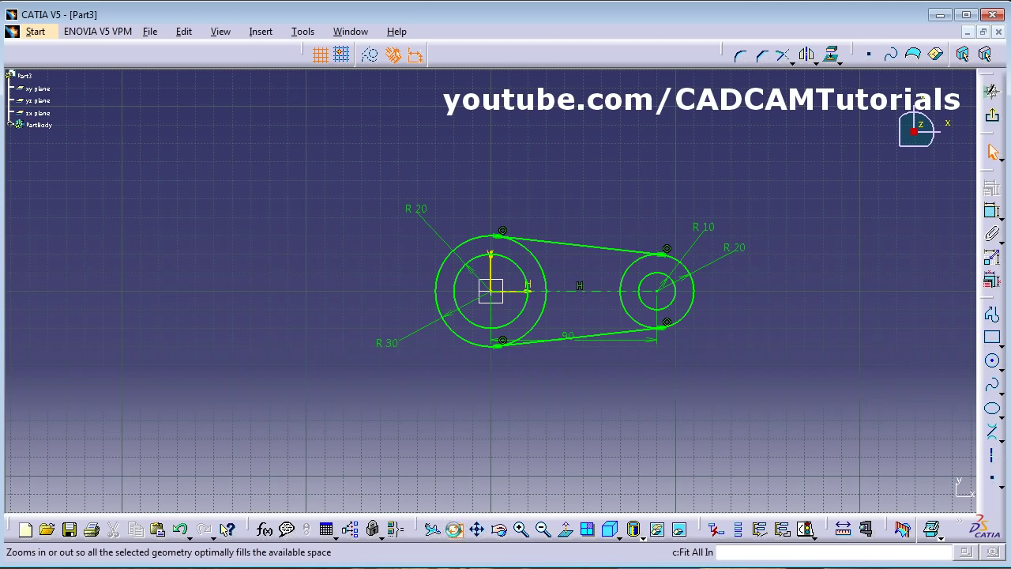
pyautogui.click(454, 528)
pyautogui.moveTo(492, 314)
pyautogui.mouseDown(button='middle')
pyautogui.moveTo(472, 280)
pyautogui.moveTo(472, 241)
pyautogui.moveTo(480, 247)
pyautogui.mouseUp(button='middle')
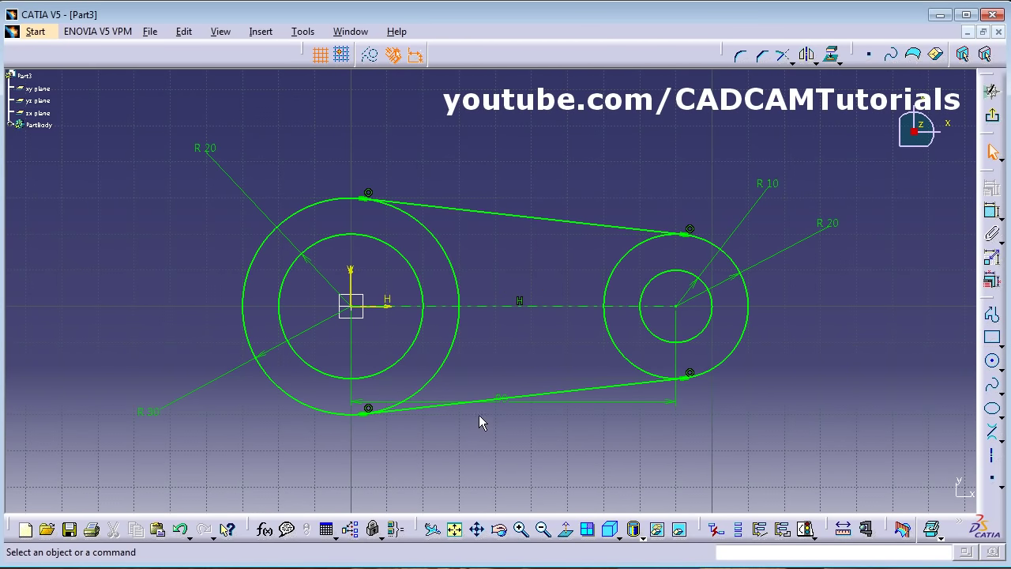
# Step: Move the 90 dimension down below the sketch
pyautogui.click(514, 406)
pyautogui.click(515, 447)
pyautogui.moveTo(533, 406); pyautogui.dragTo(526, 419)
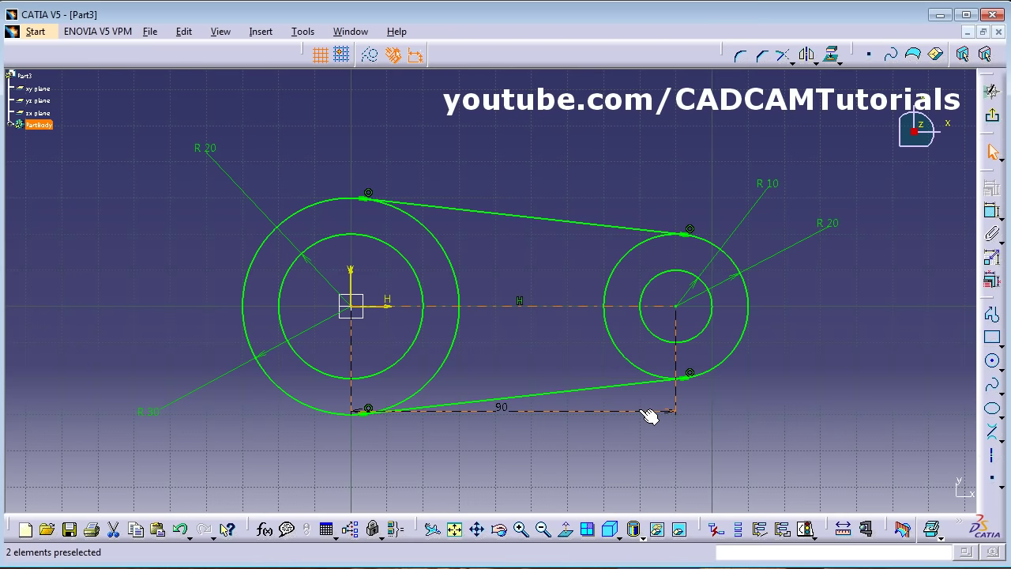
pyautogui.moveTo(641, 414); pyautogui.dragTo(640, 457)
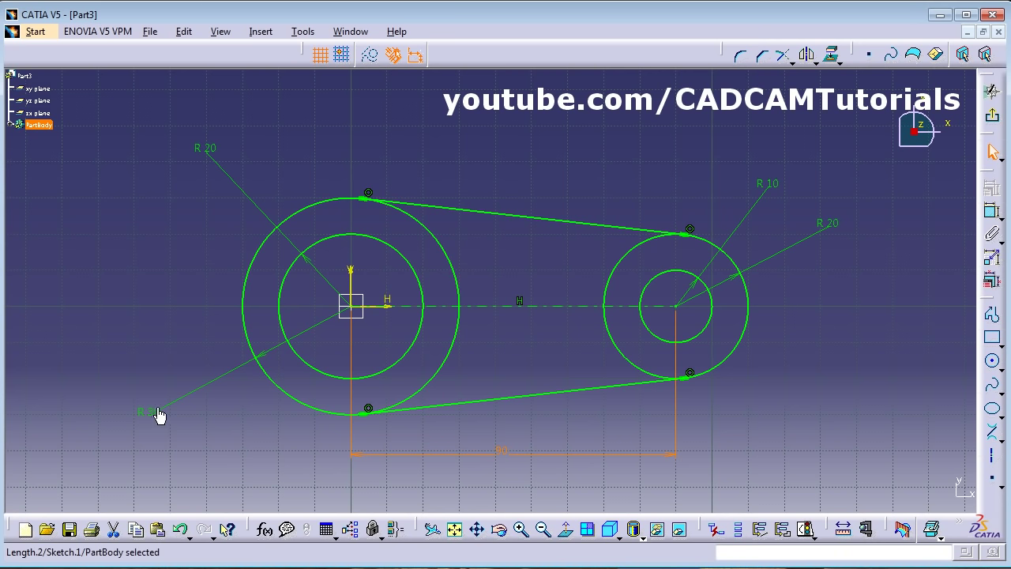
# Step: Tuck the R30, both R20 and R10 labels near their circles, then compare with the reference
pyautogui.moveTo(158, 413); pyautogui.dragTo(237, 370)
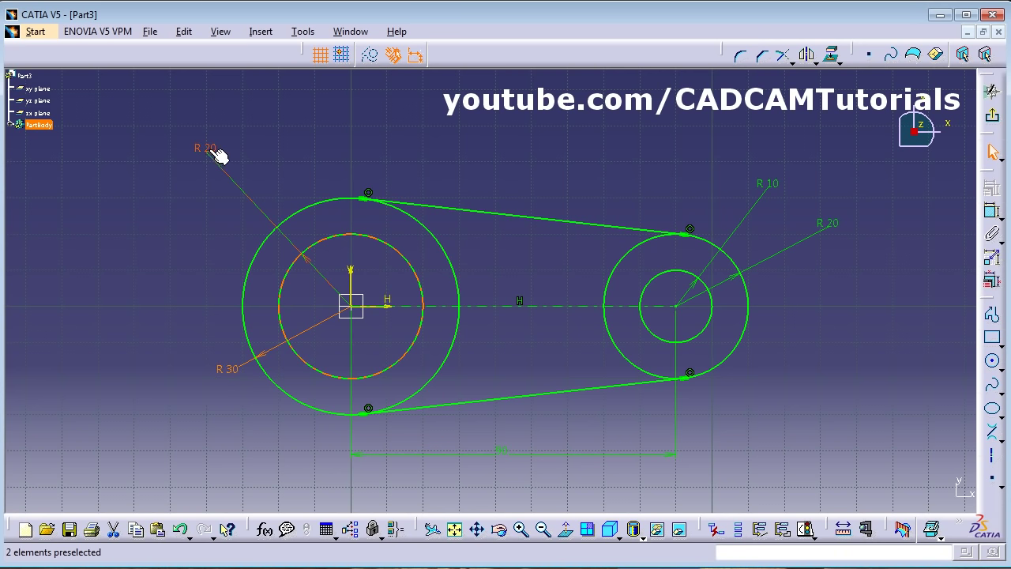
pyautogui.moveTo(211, 161); pyautogui.dragTo(255, 230)
pyautogui.moveTo(835, 225); pyautogui.dragTo(770, 277)
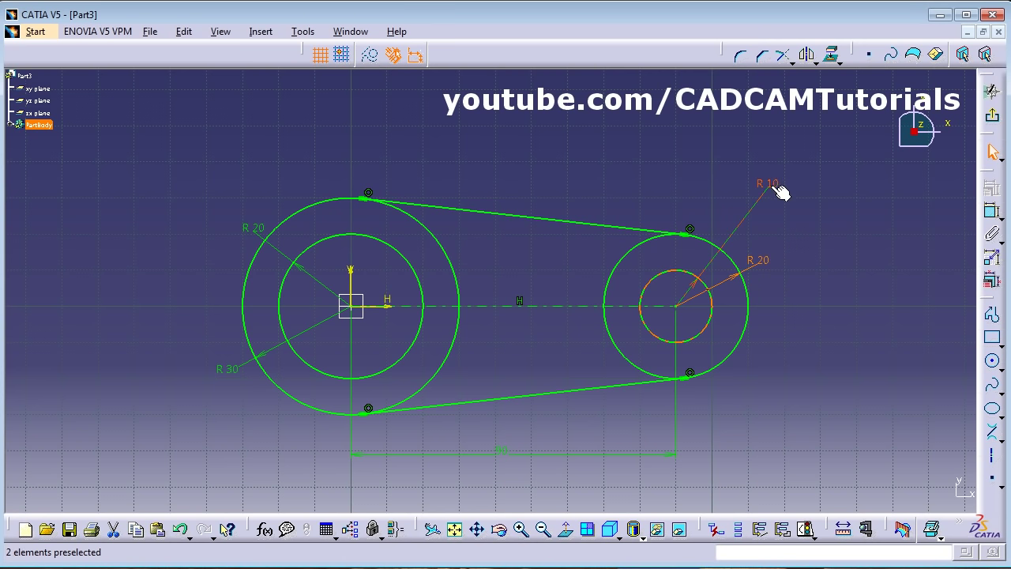
pyautogui.moveTo(782, 192); pyautogui.dragTo(745, 233)
pyautogui.click(95, 466)
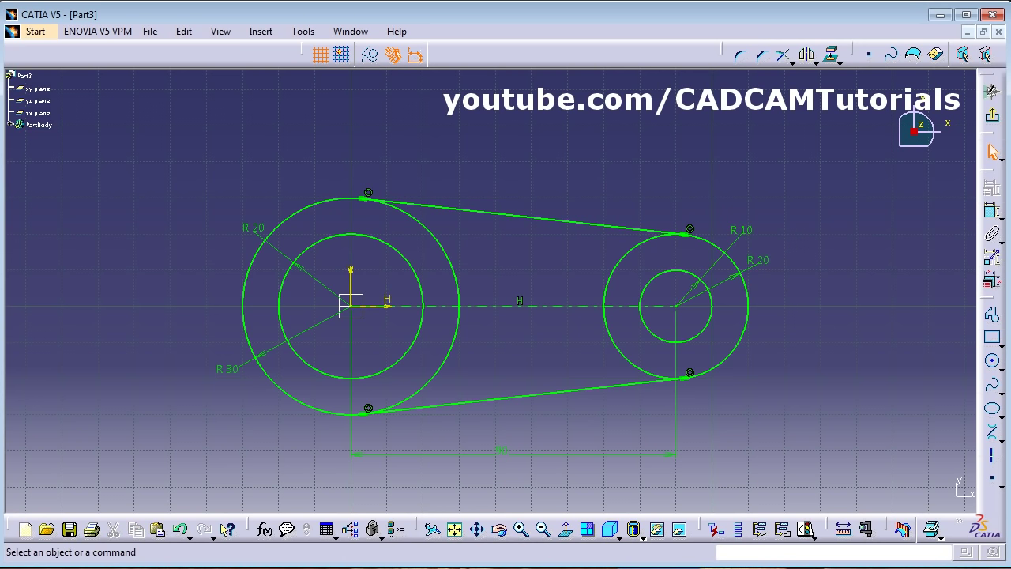
pyautogui.hotkey('alt', 'Tab')
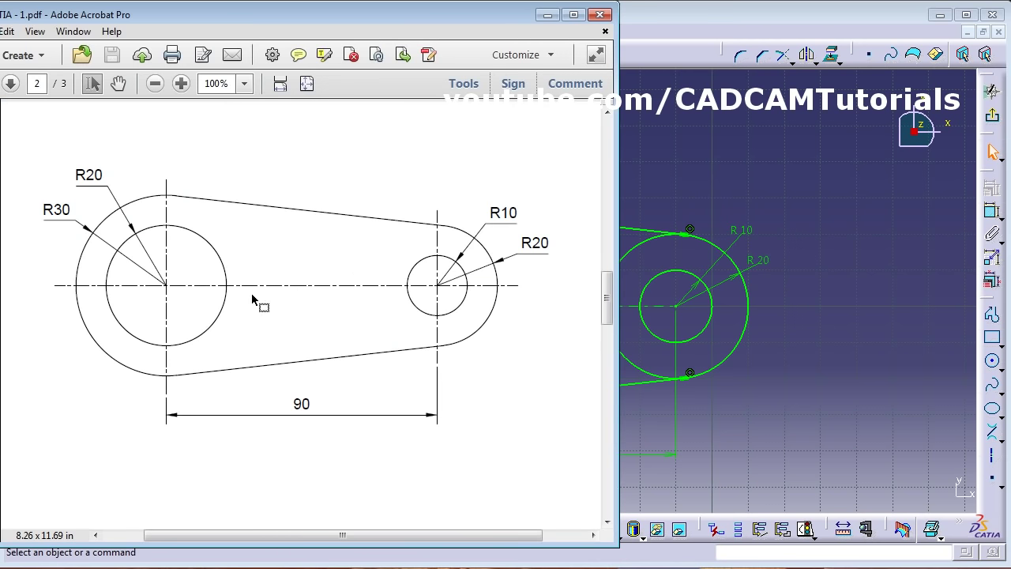
pyautogui.moveTo(379, 318); pyautogui.dragTo(448, 360)
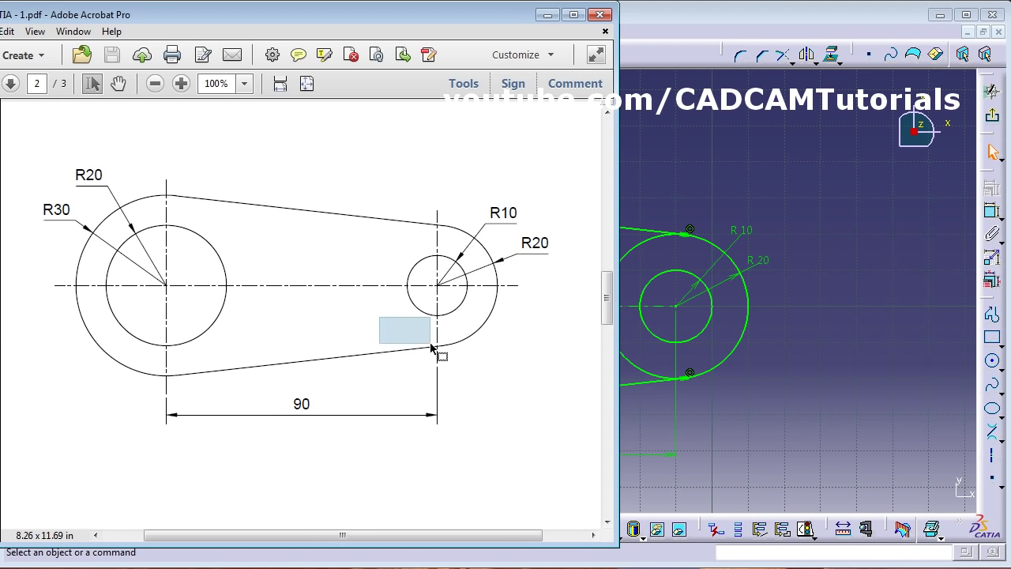
pyautogui.click(739, 374)
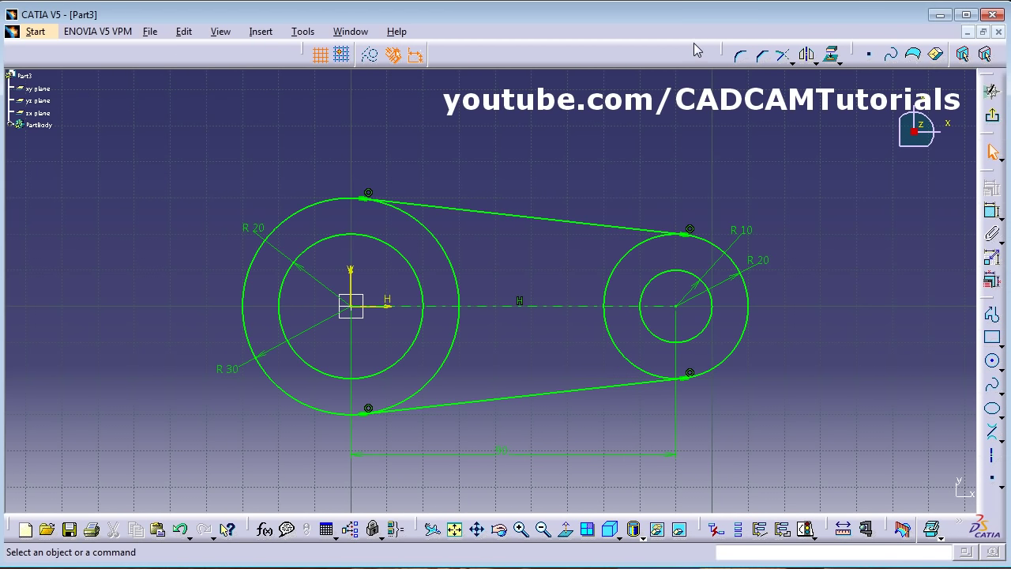
# Step: Quick Trim the upper and lower inner arcs of the R20 and R30 circles
pyautogui.click(791, 61)
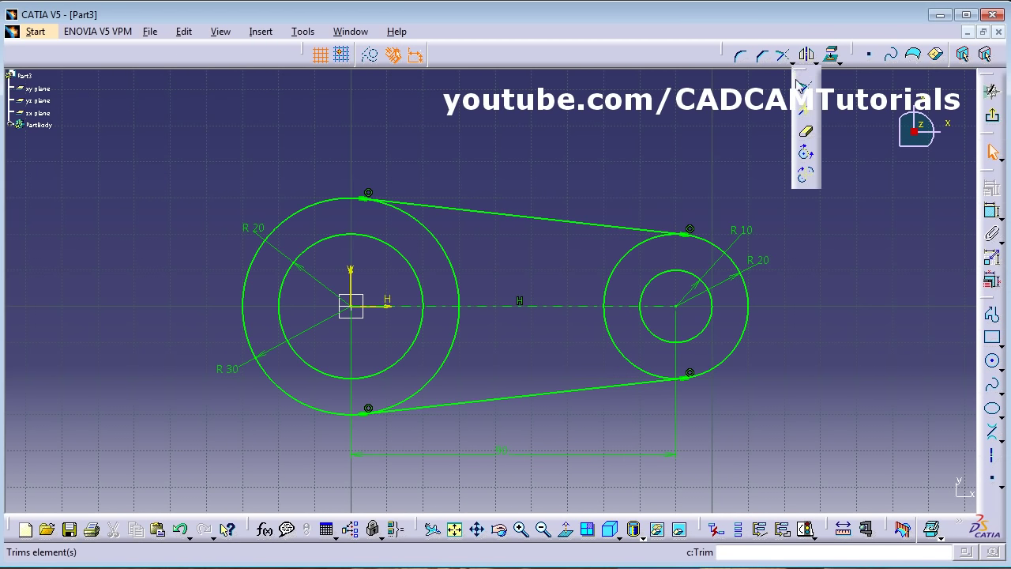
pyautogui.click(807, 136)
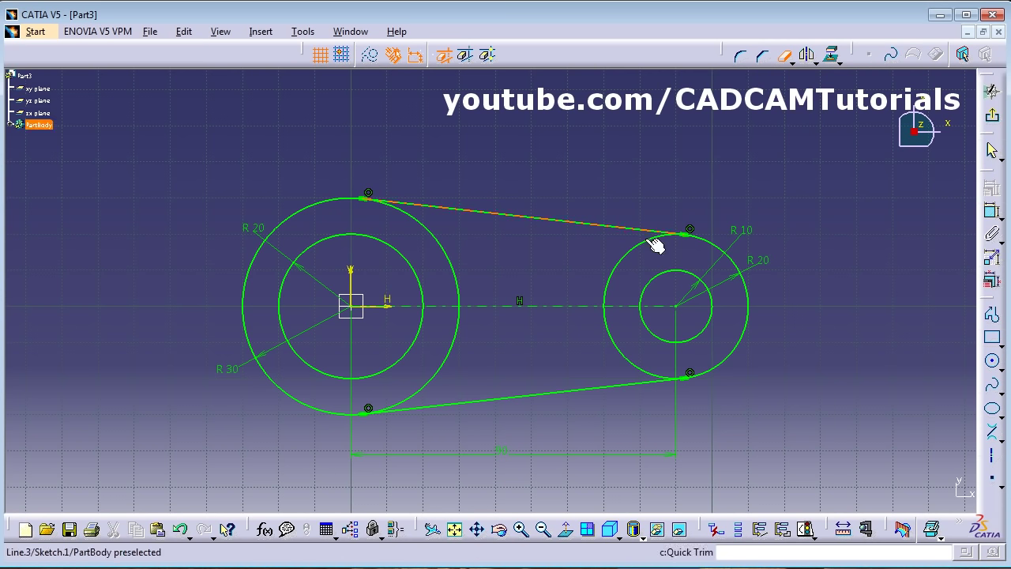
pyautogui.click(628, 265)
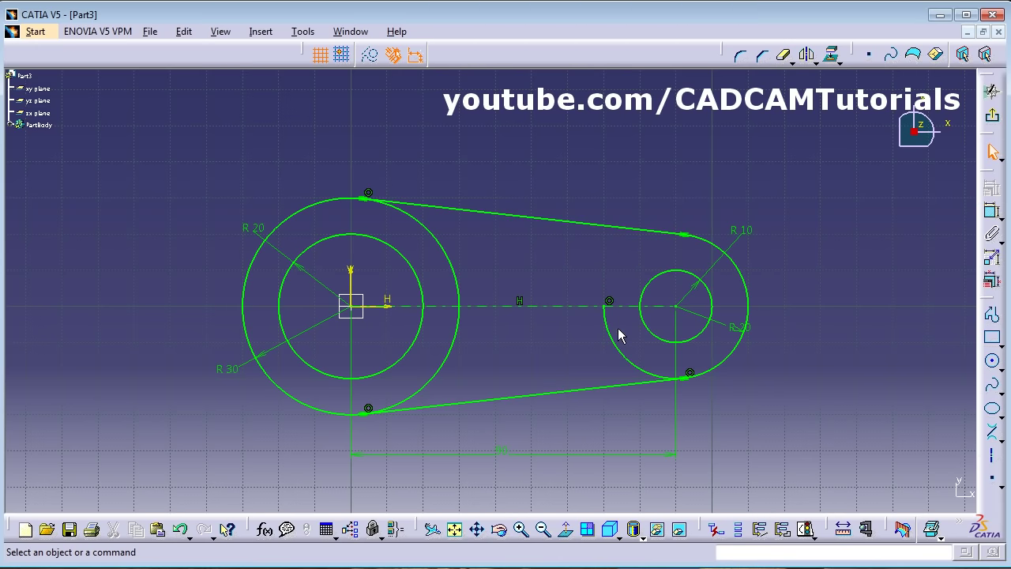
pyautogui.click(784, 55)
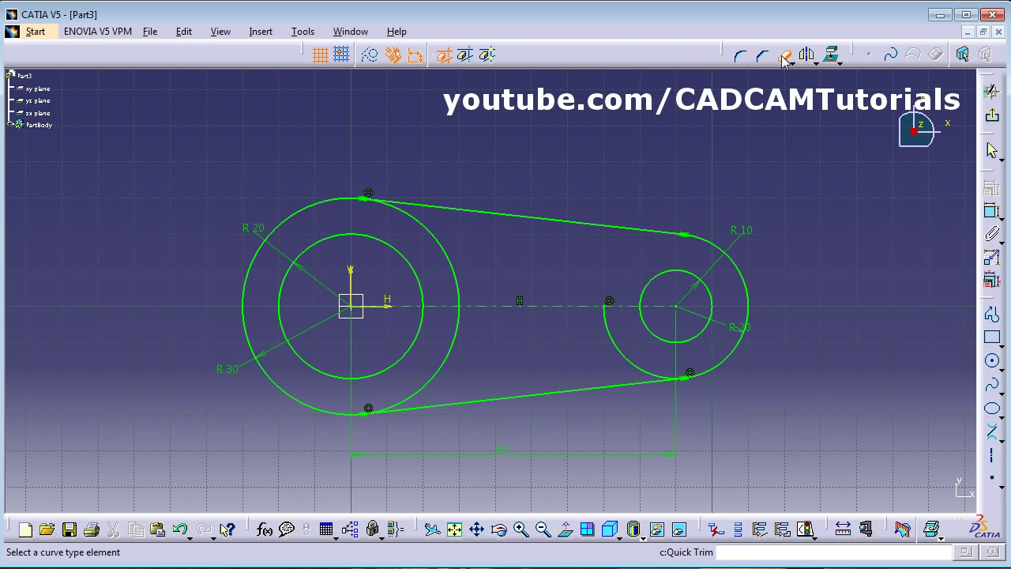
pyautogui.click(632, 361)
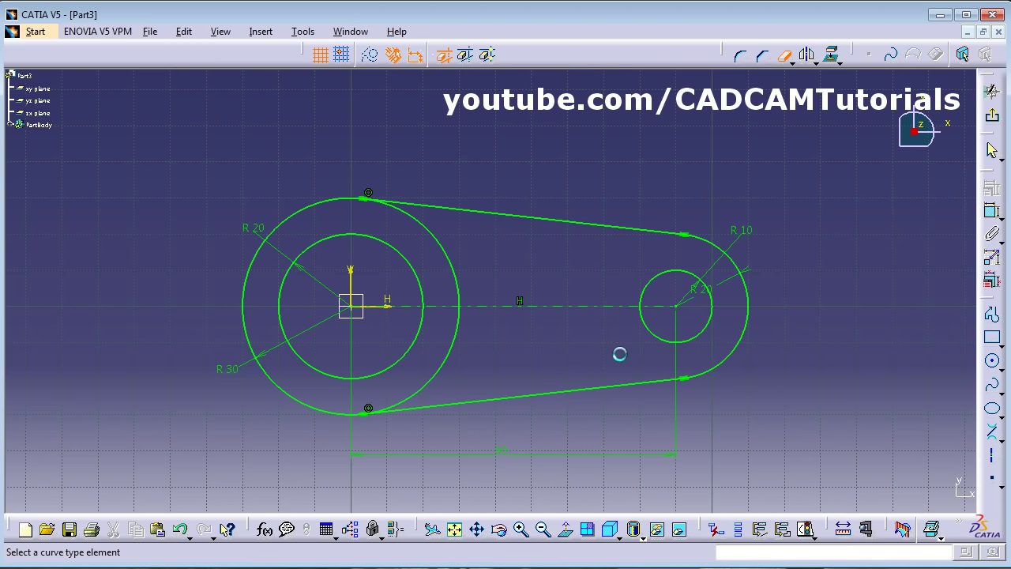
pyautogui.click(422, 223)
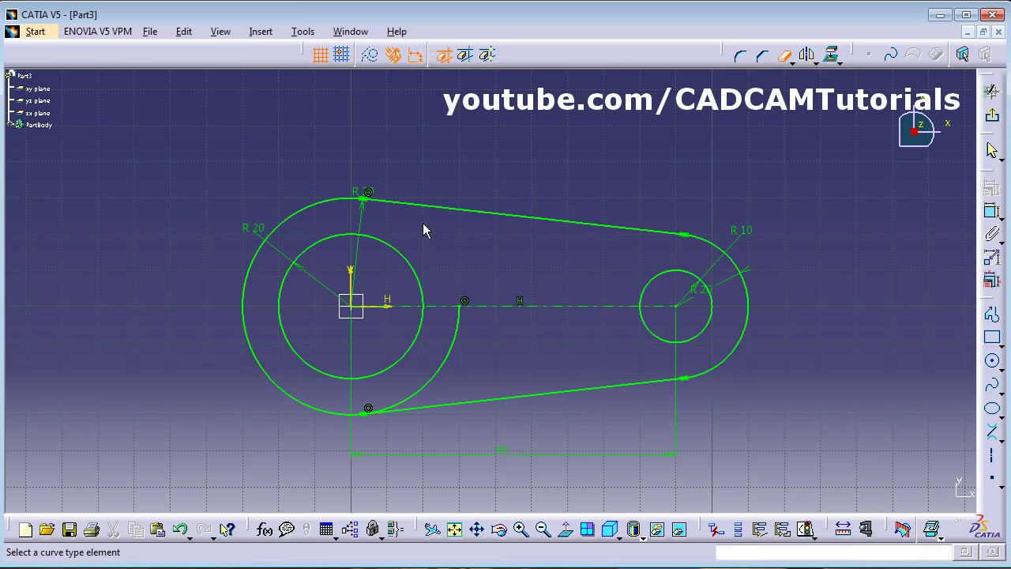
pyautogui.click(456, 354)
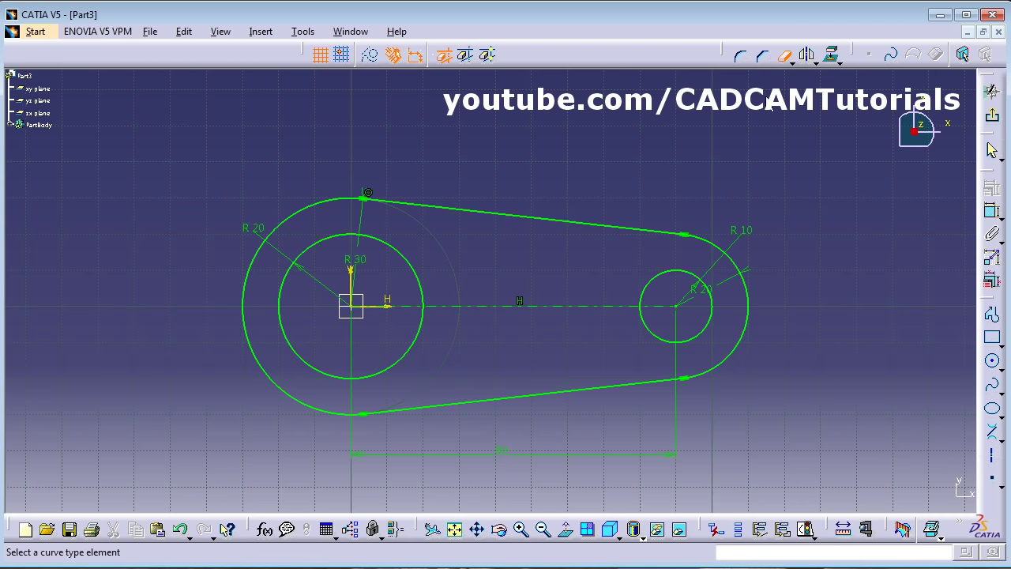
pyautogui.click(784, 57)
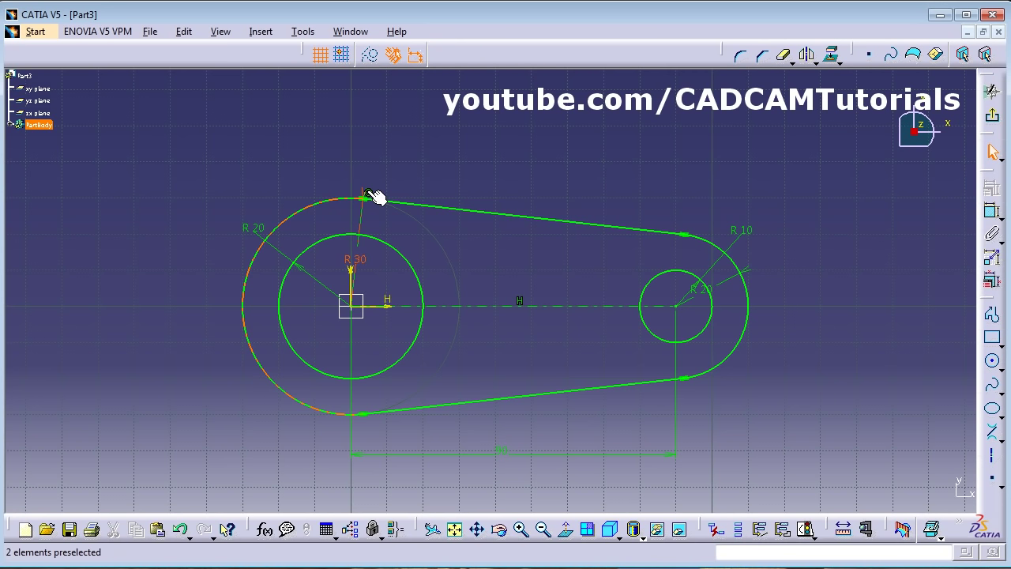
# Step: Move the R30 dimension to the upper left outside the circle and check the reference drawing
pyautogui.moveTo(366, 194); pyautogui.dragTo(279, 154)
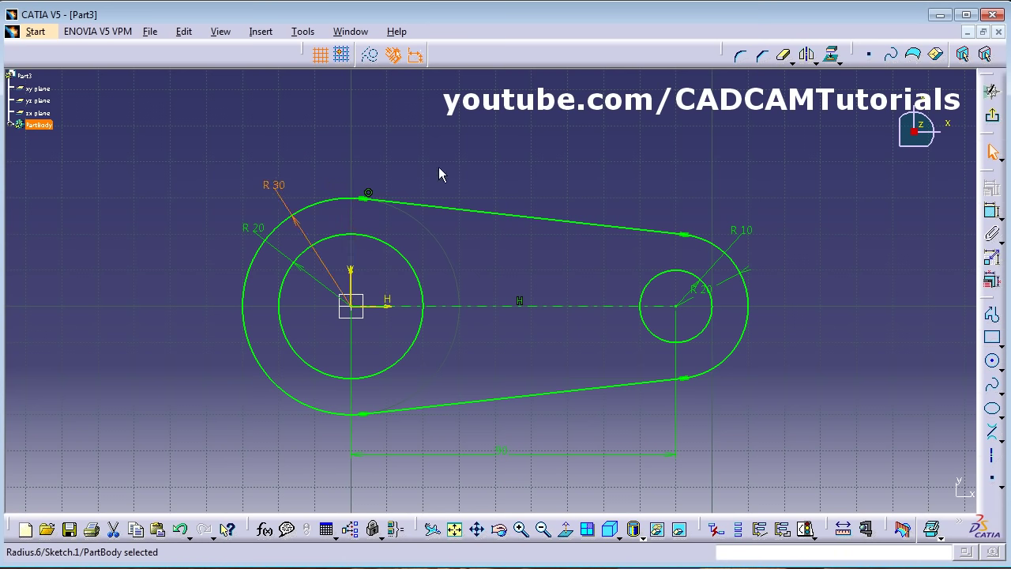
pyautogui.hotkey('alt', 'Tab')
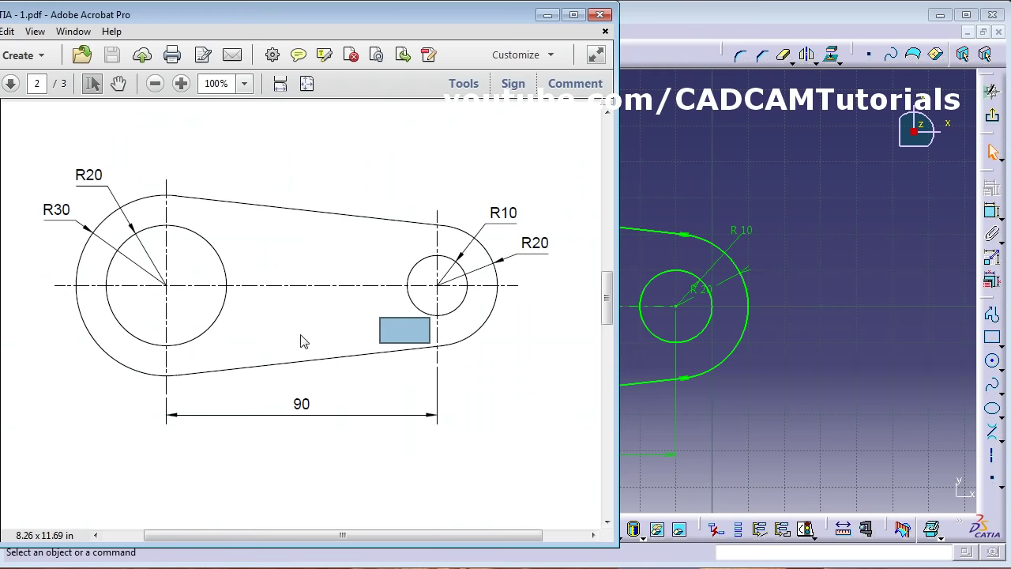
pyautogui.scroll(-8, 320, 337)
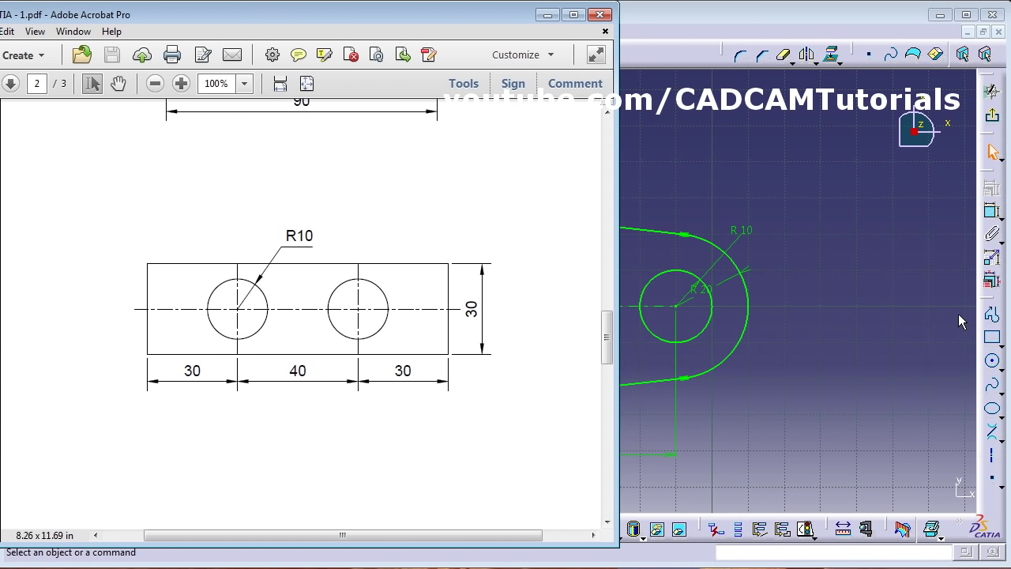
pyautogui.click(870, 316)
# Step: Create a new part Part4 with a sketch on the xy plane, origin shifted to lower left
pyautogui.click(36, 31)
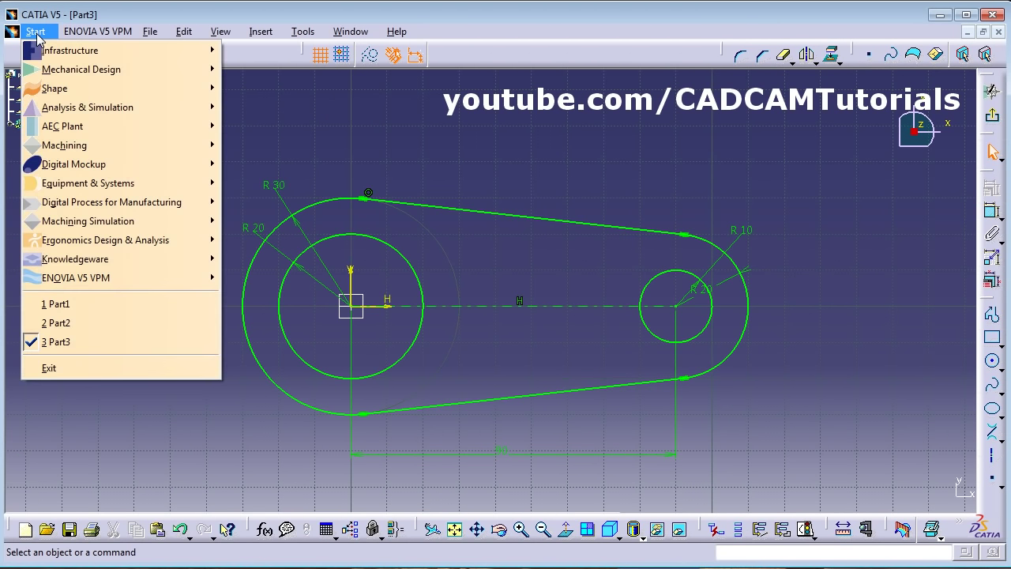
pyautogui.moveTo(62, 71)
pyautogui.click(279, 109)
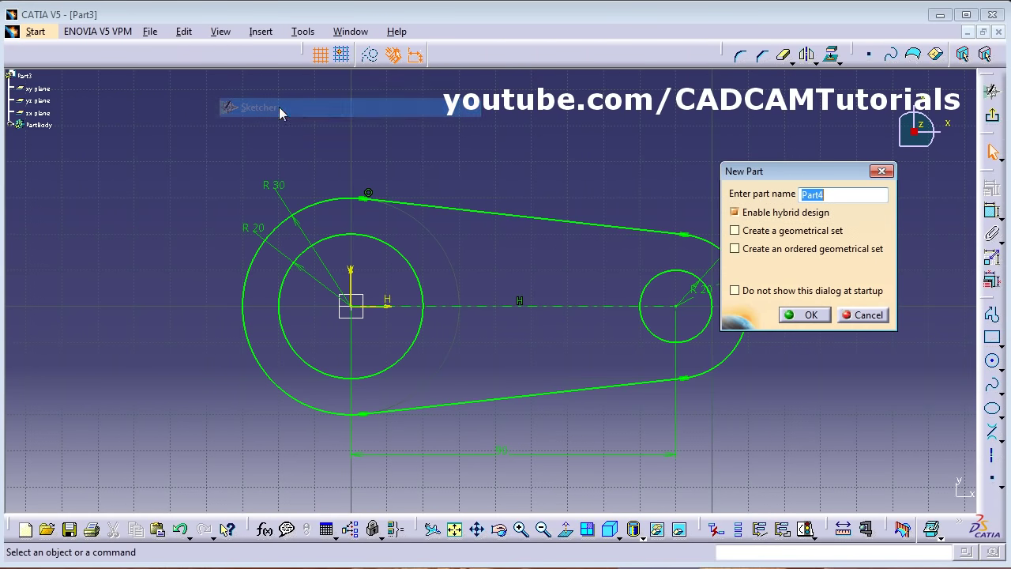
pyautogui.click(805, 314)
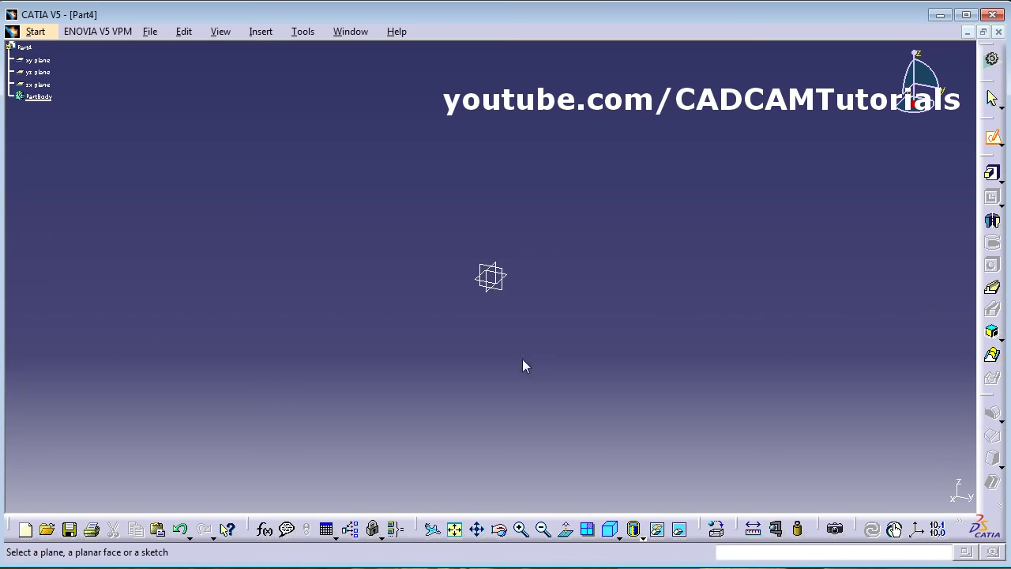
pyautogui.click(510, 282)
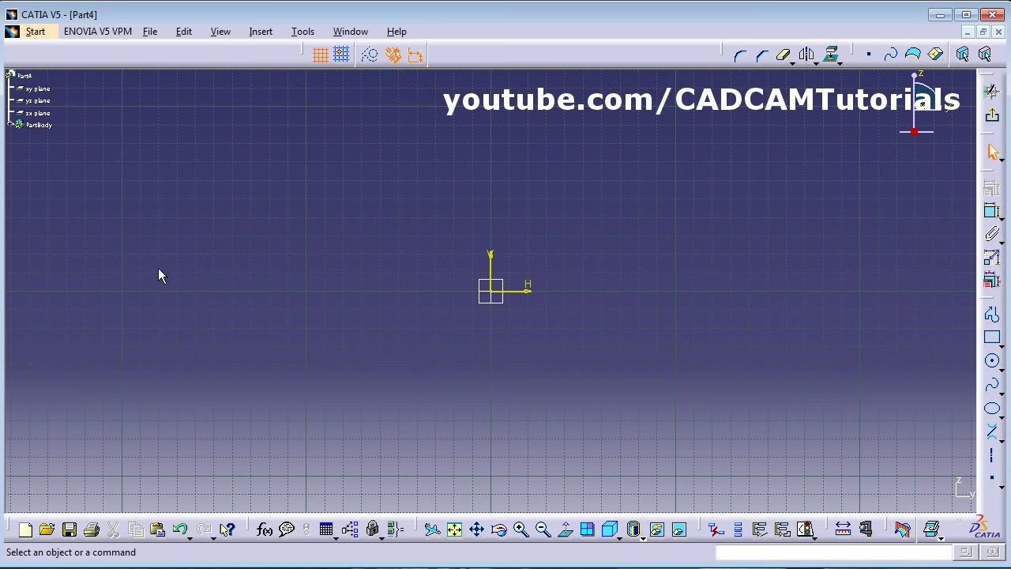
pyautogui.hotkey('alt', 'Tab')
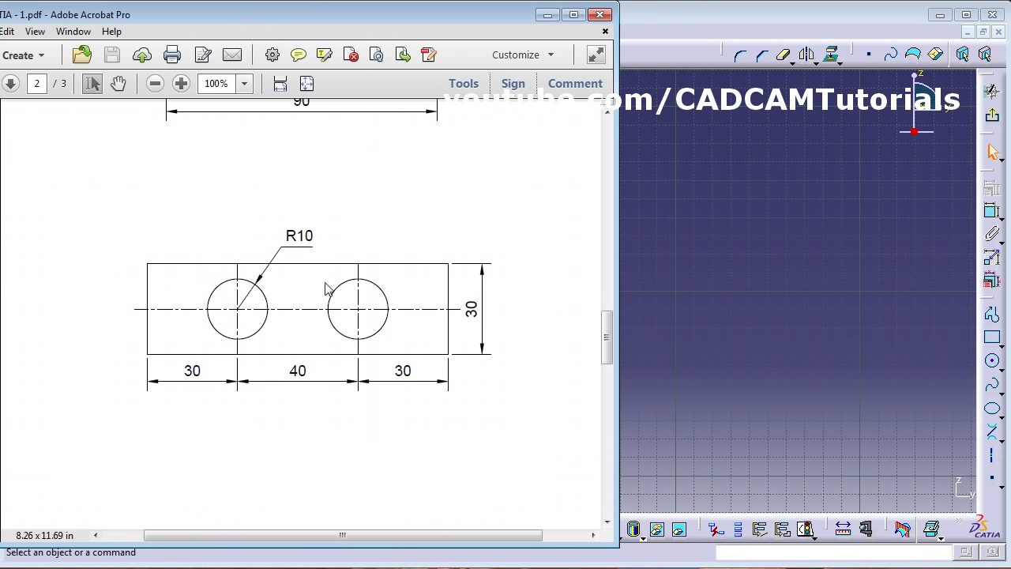
pyautogui.hotkey('alt', 'Tab')
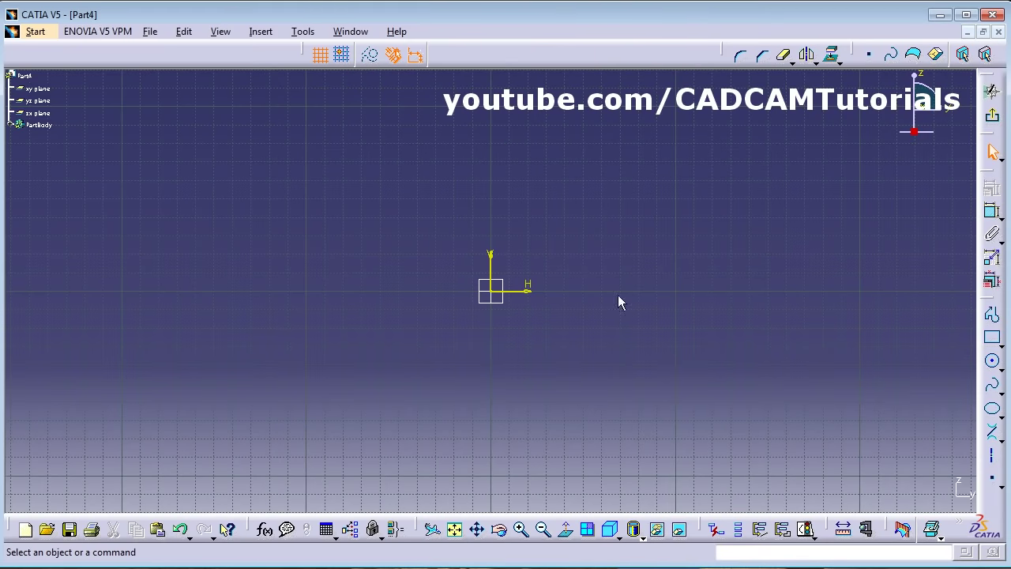
pyautogui.moveTo(582, 256); pyautogui.dragTo(397, 350, button='middle')
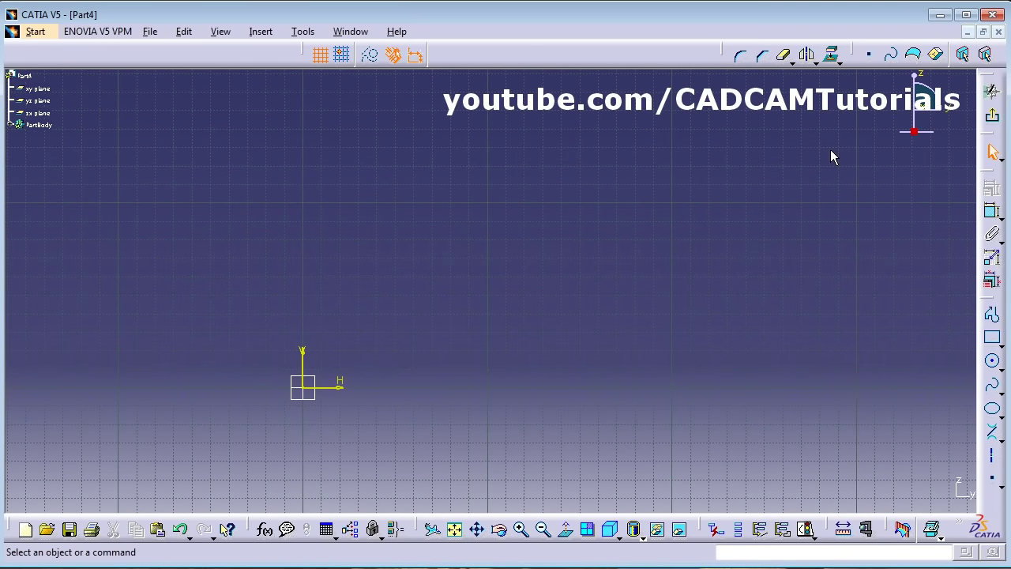
# Step: Draw a 100 × 30 rectangle from the origin and move the 100 dimension closer
pyautogui.click(993, 342)
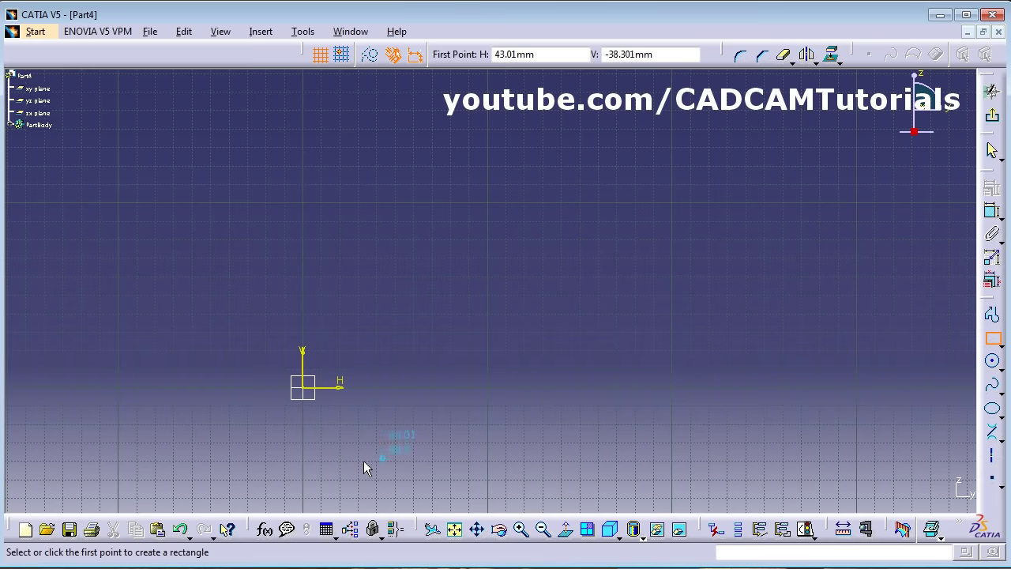
pyautogui.click(303, 387)
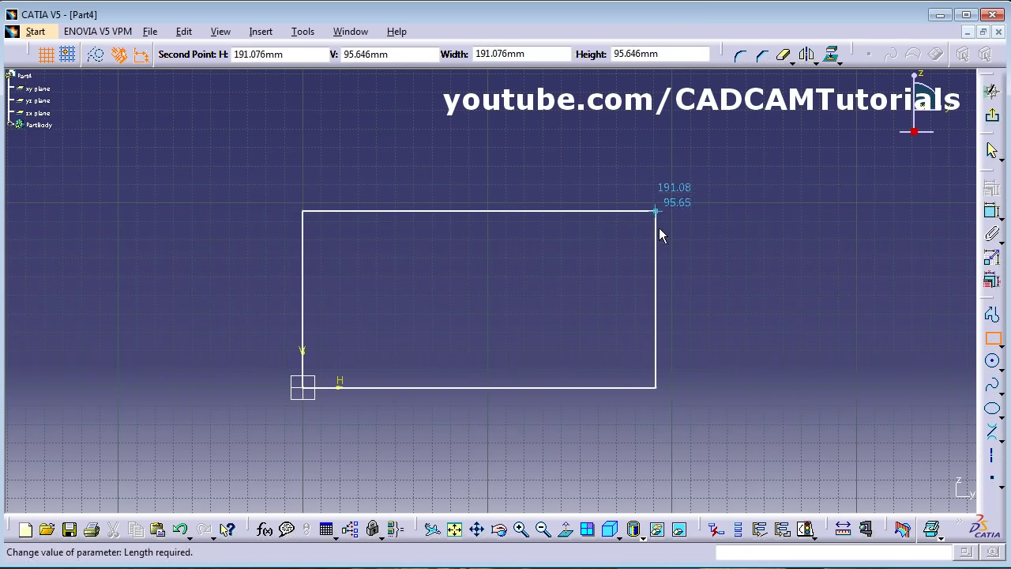
pyautogui.press('Tab')
pyautogui.press('Tab')
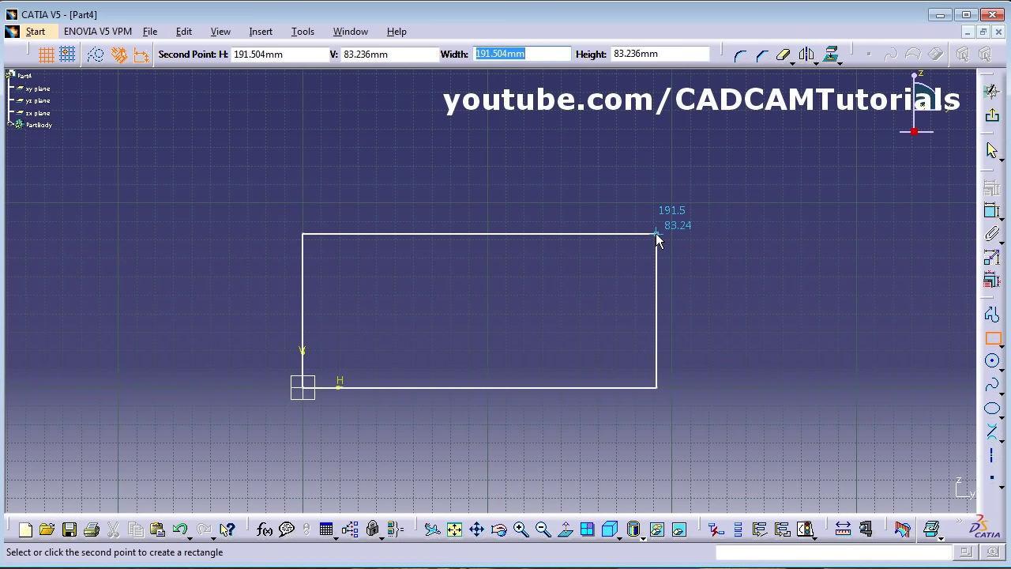
pyautogui.write('100')
pyautogui.press('Tab')
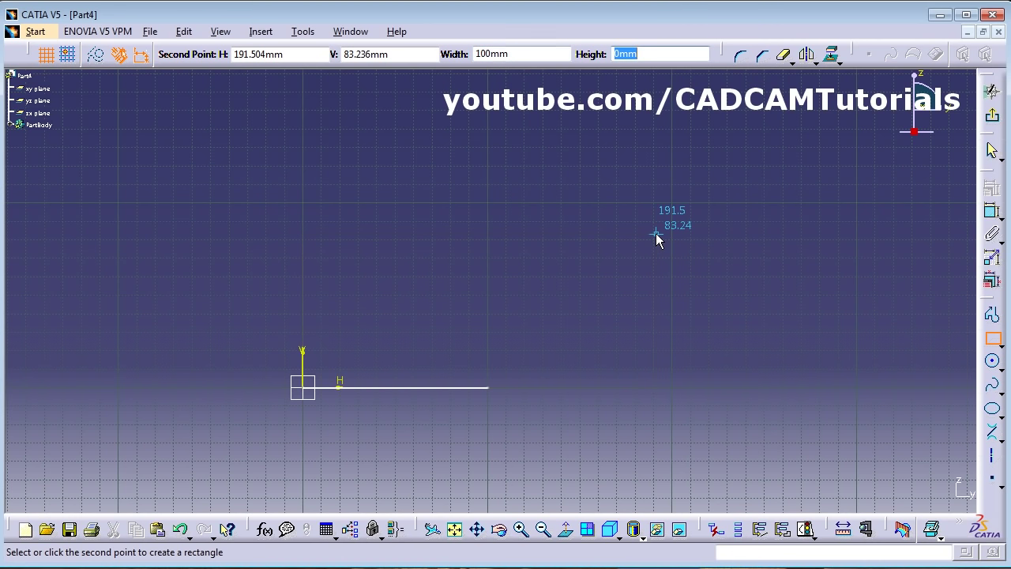
pyautogui.write('30')
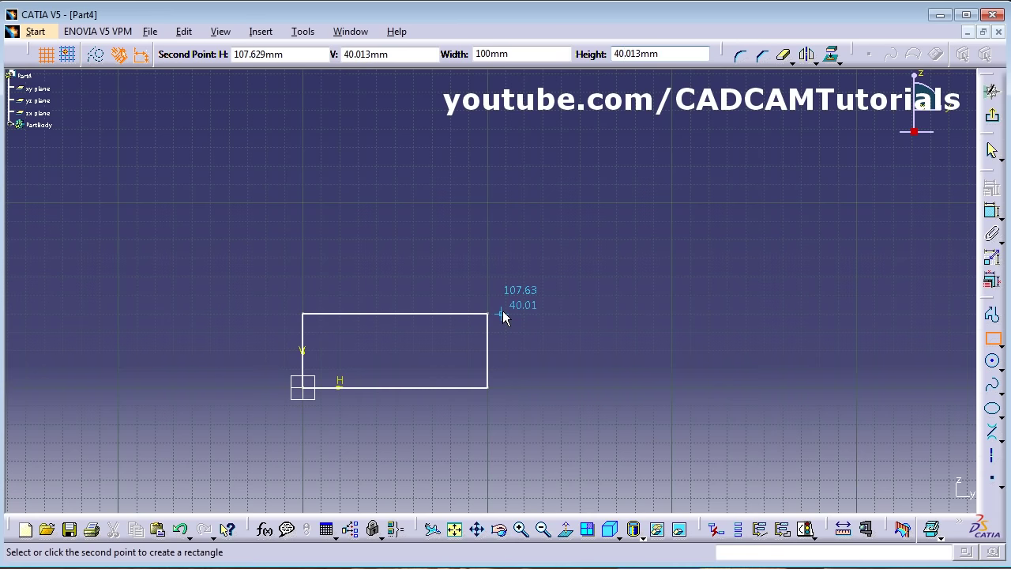
pyautogui.press('Tab')
pyautogui.press('Tab')
pyautogui.press('Tab')
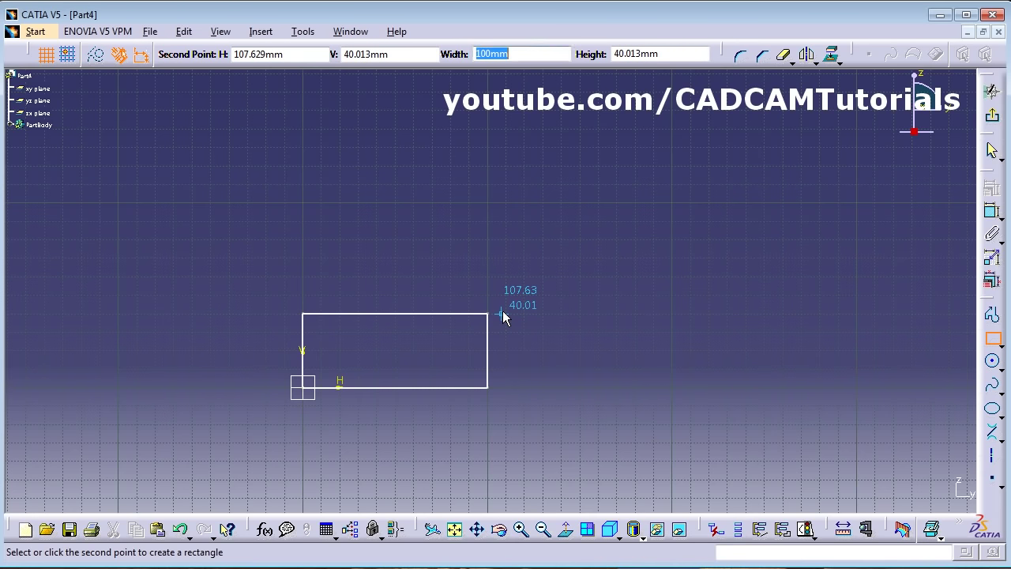
pyautogui.press('Tab')
pyautogui.write('3')
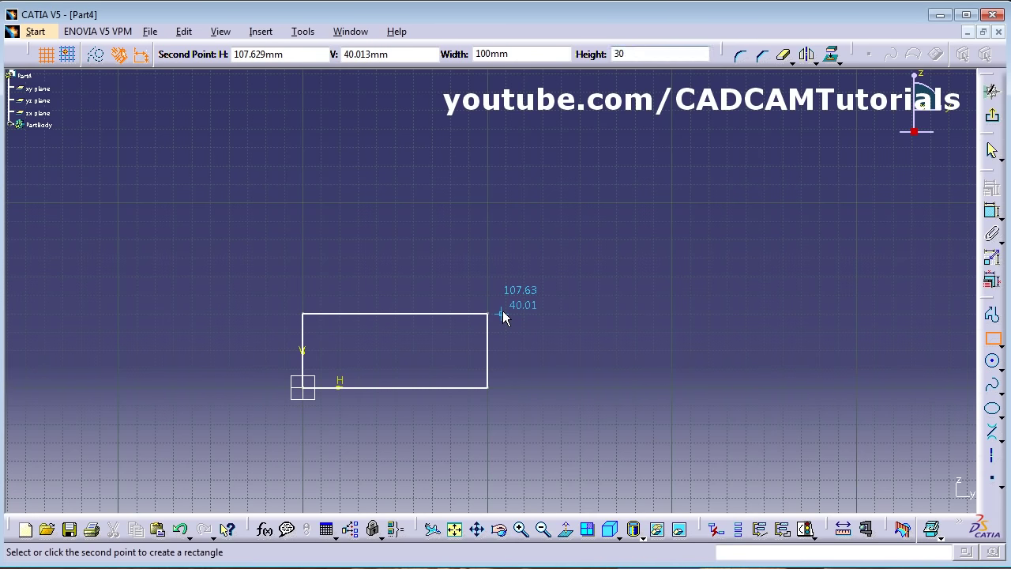
pyautogui.press('Return')
pyautogui.click(579, 431)
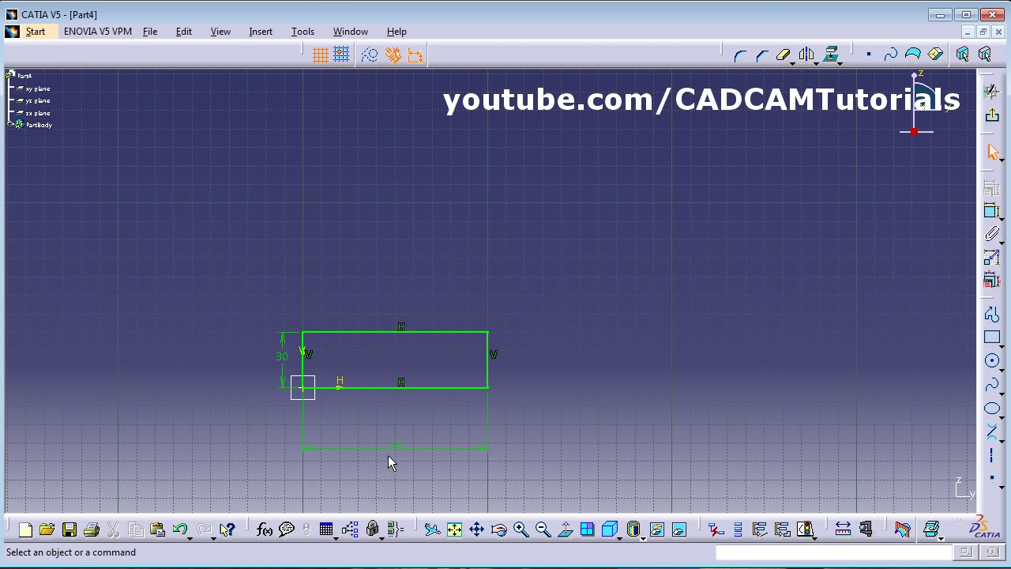
pyautogui.moveTo(442, 447); pyautogui.dragTo(443, 415)
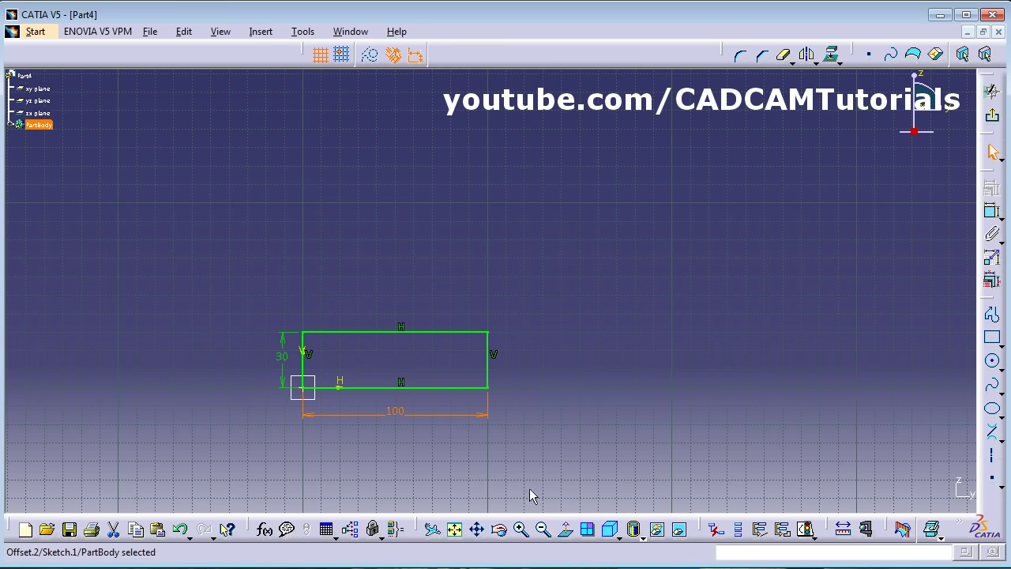
# Step: Fit and zoom the rectangle sketch, then bring up the plate drawing with its R10 holes
pyautogui.click(455, 530)
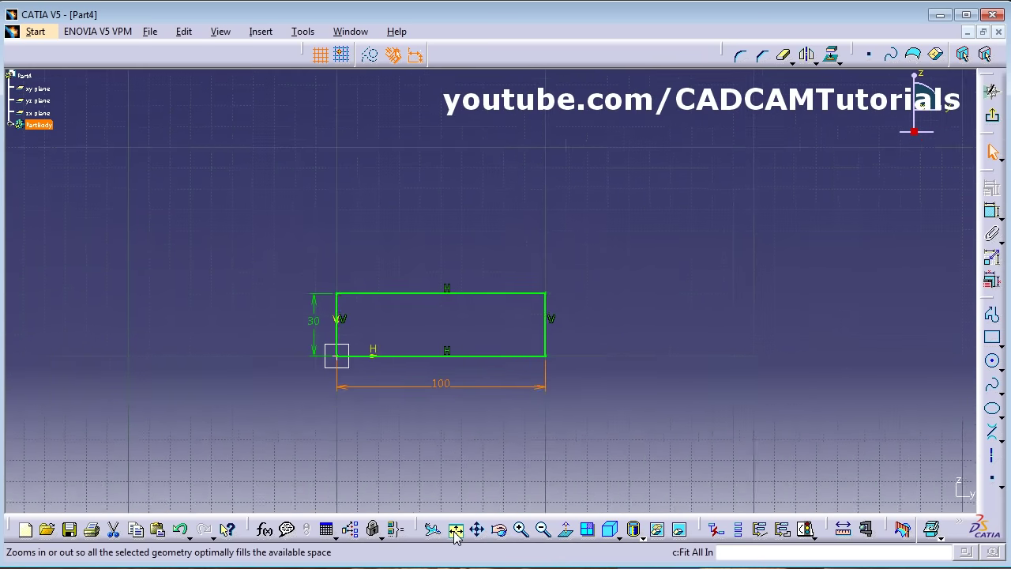
pyautogui.moveTo(536, 243)
pyautogui.mouseDown(button='middle')
pyautogui.moveTo(528, 165)
pyautogui.moveTo(542, 242)
pyautogui.mouseUp(button='middle')
pyautogui.hotkey('alt', 'Tab')
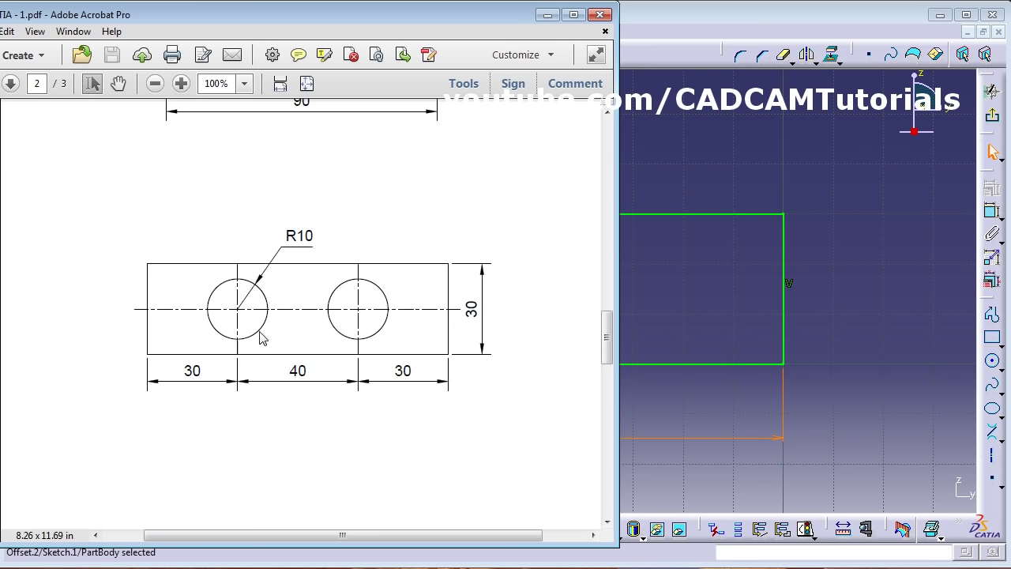
# Step: Draw two vertical construction axes across the rectangle and a horizontal axis between its short-side midpoints
pyautogui.click(863, 438)
pyautogui.click(992, 456)
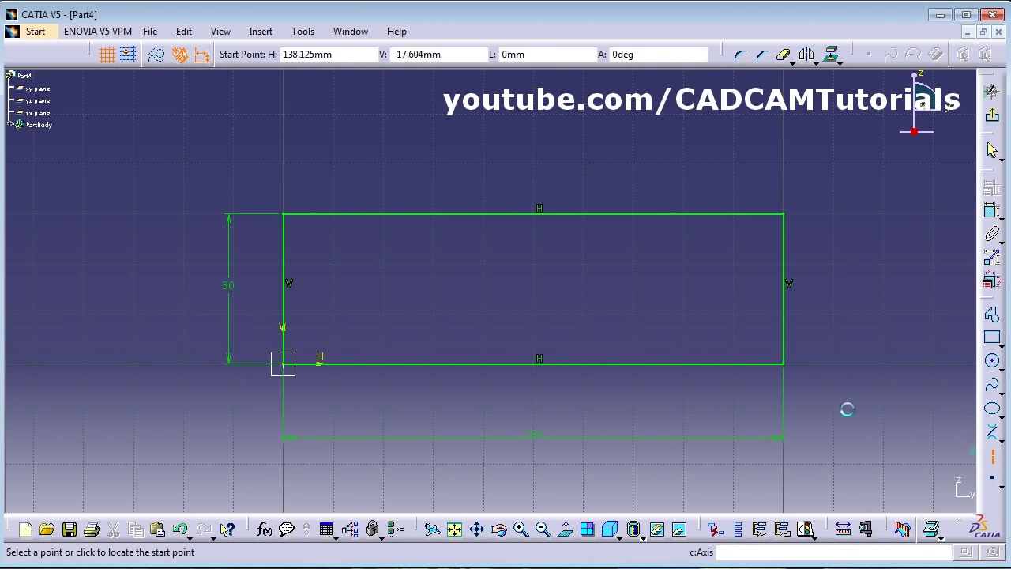
pyautogui.click(421, 174)
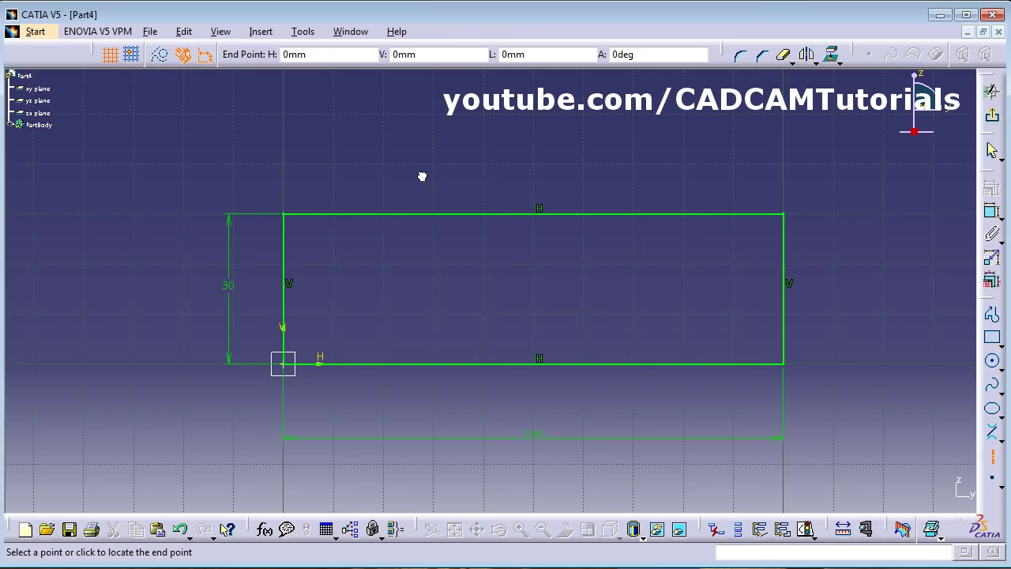
pyautogui.click(422, 395)
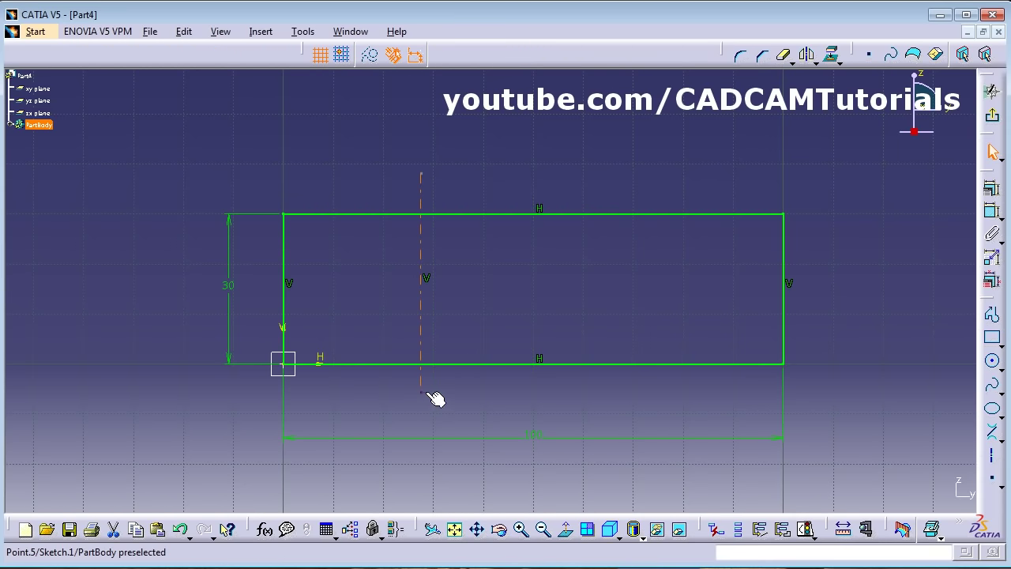
pyautogui.click(992, 456)
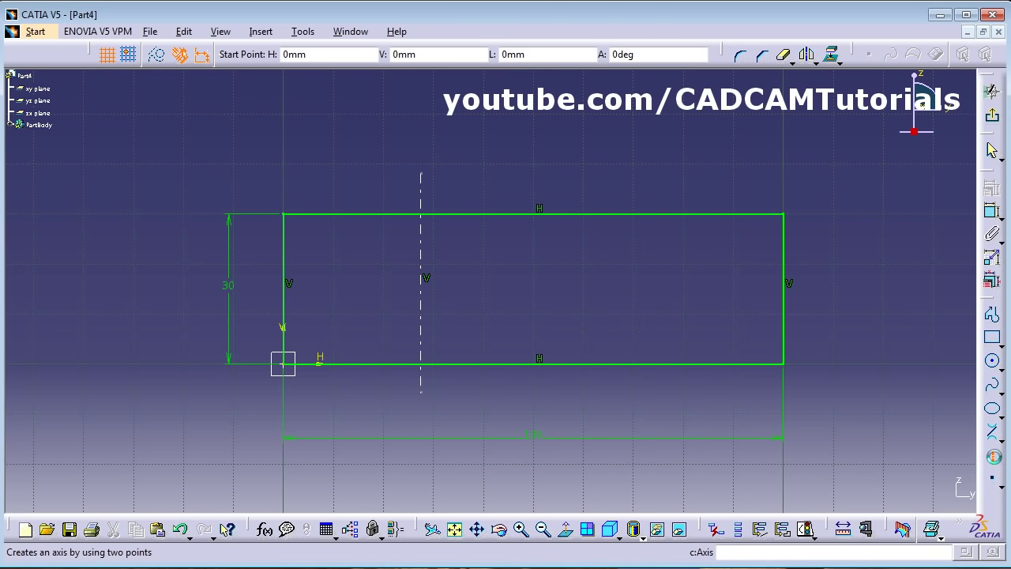
pyautogui.click(641, 163)
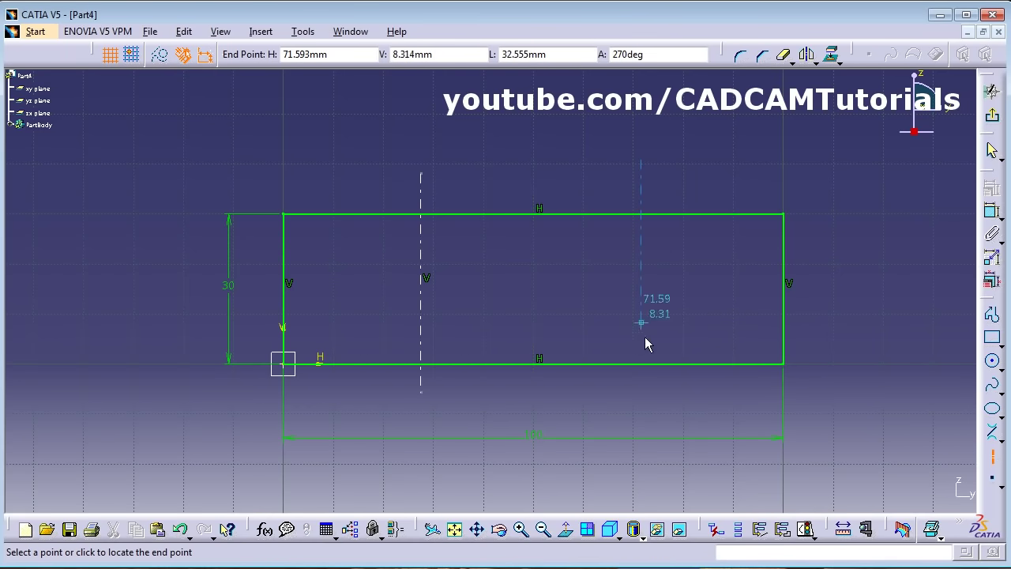
pyautogui.click(644, 402)
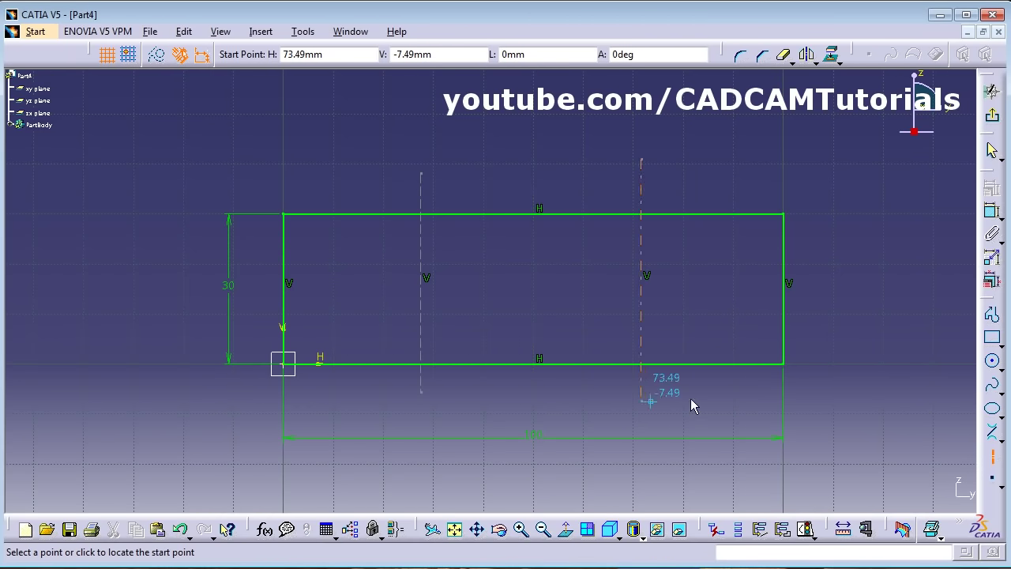
pyautogui.click(284, 288)
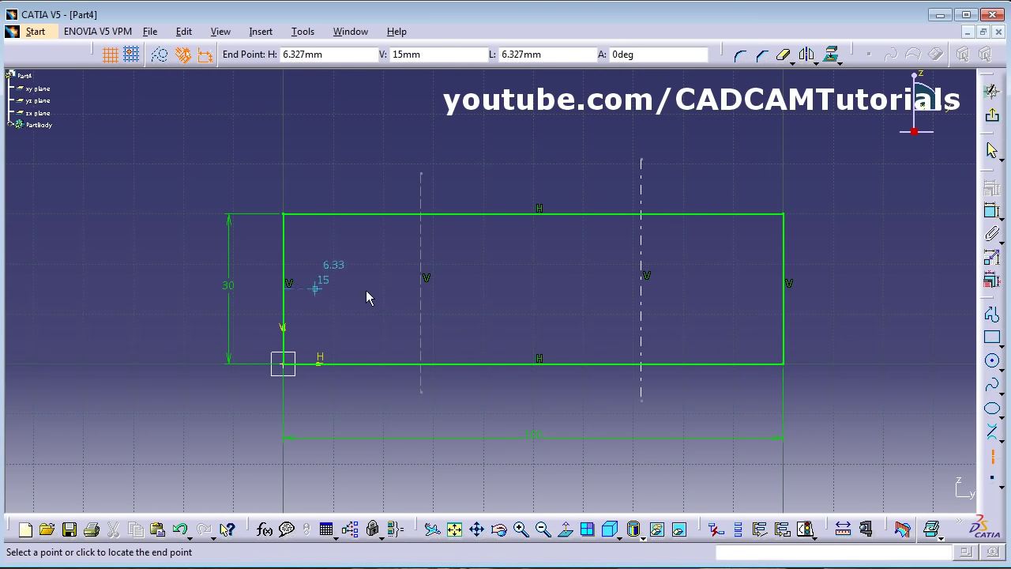
pyautogui.click(784, 289)
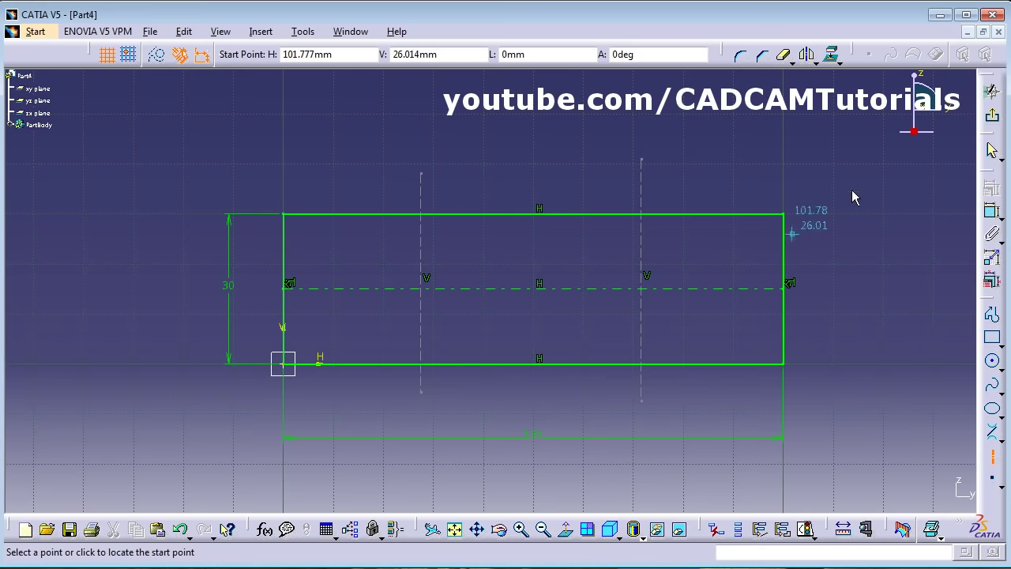
# Step: Constrain the first vertical axis 30 mm from the rectangle's left edge
pyautogui.click(993, 214)
pyautogui.click(285, 251)
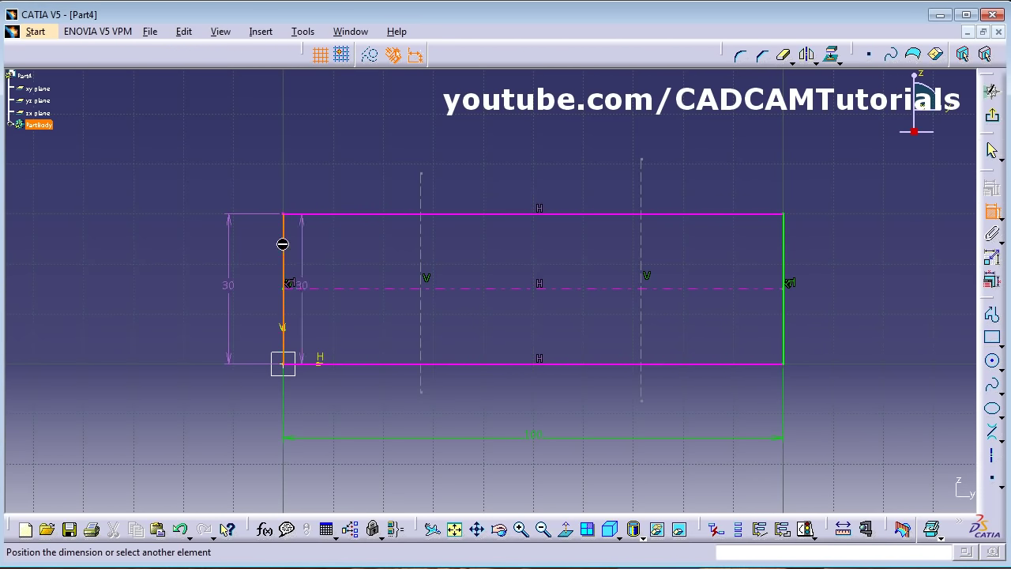
pyautogui.click(420, 248)
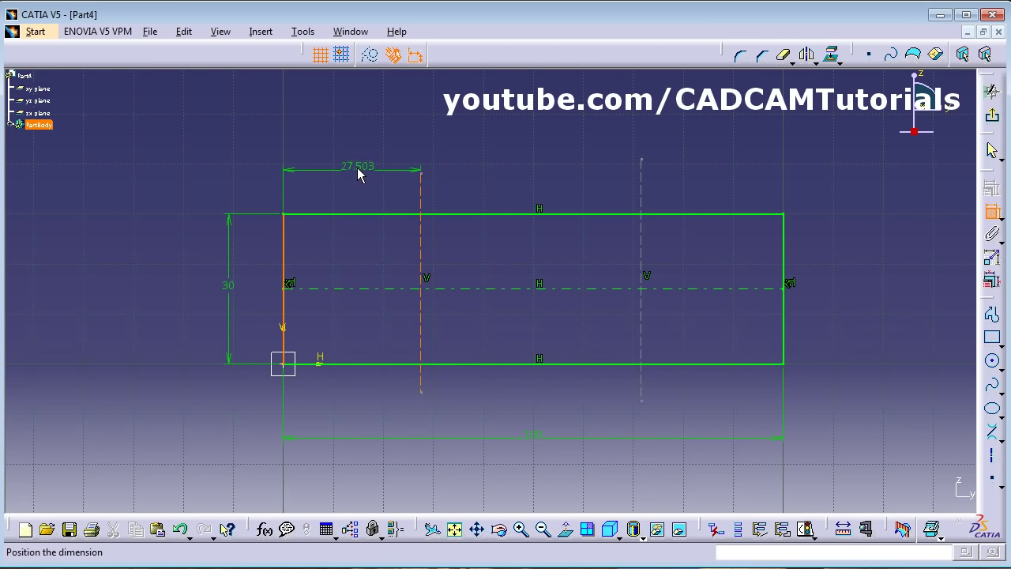
pyautogui.click(355, 393)
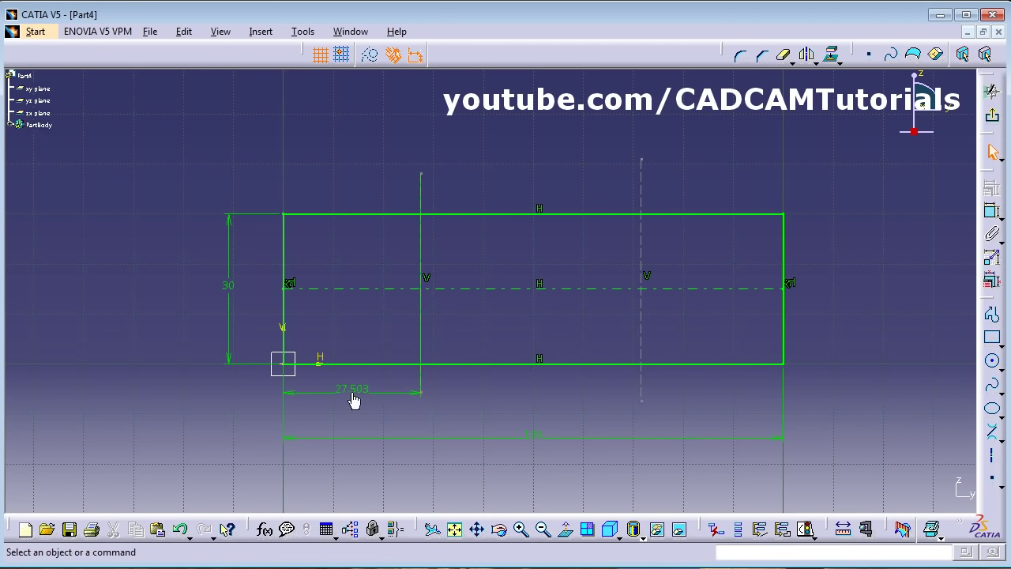
pyautogui.doubleClick(355, 390)
pyautogui.write('30')
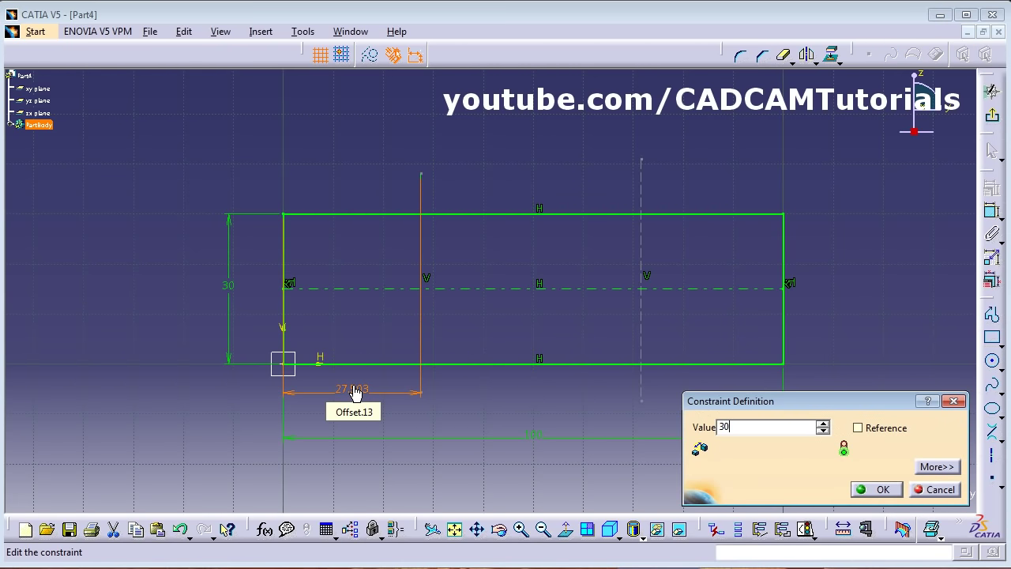
pyautogui.press('Return')
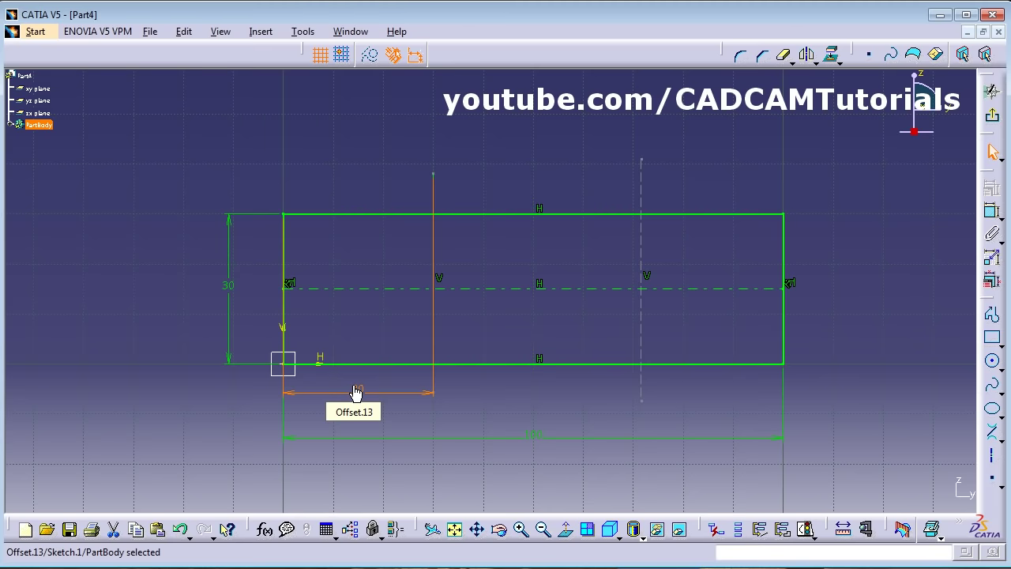
# Step: Constrain the second vertical axis 30 mm from the rectangle's right edge
pyautogui.click(989, 217)
pyautogui.click(784, 340)
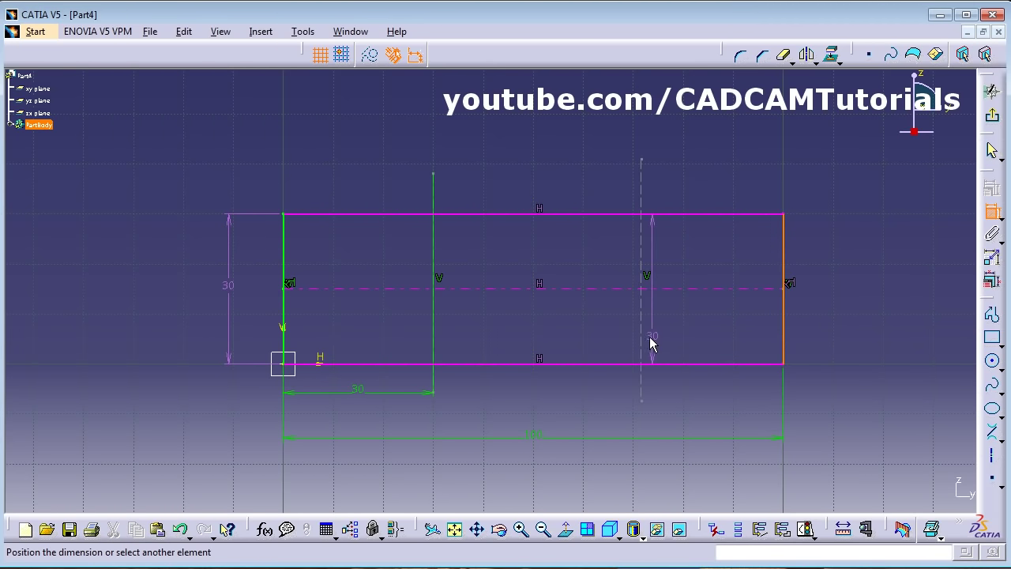
pyautogui.click(646, 340)
pyautogui.click(704, 387)
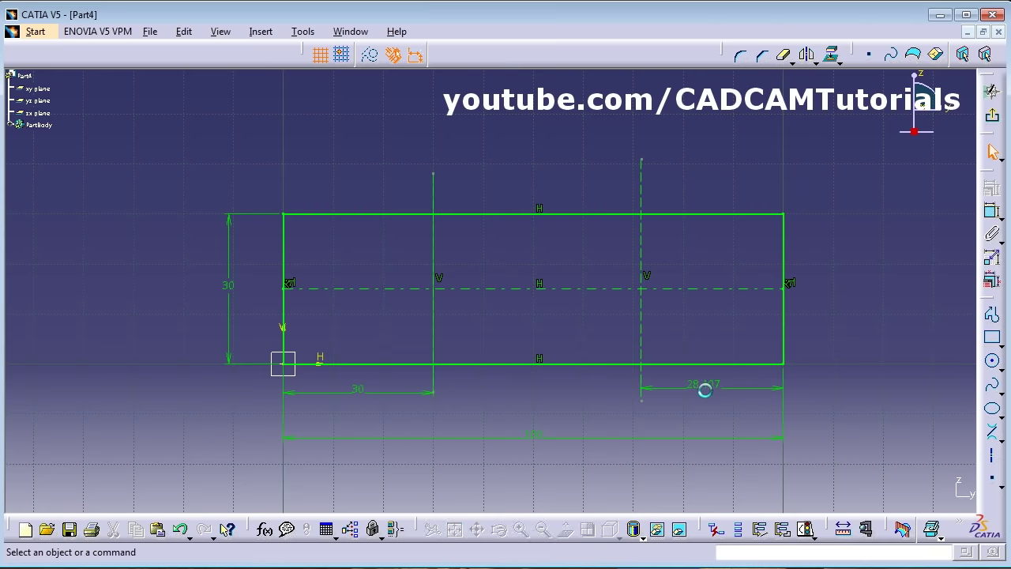
pyautogui.doubleClick(707, 385)
pyautogui.write('30')
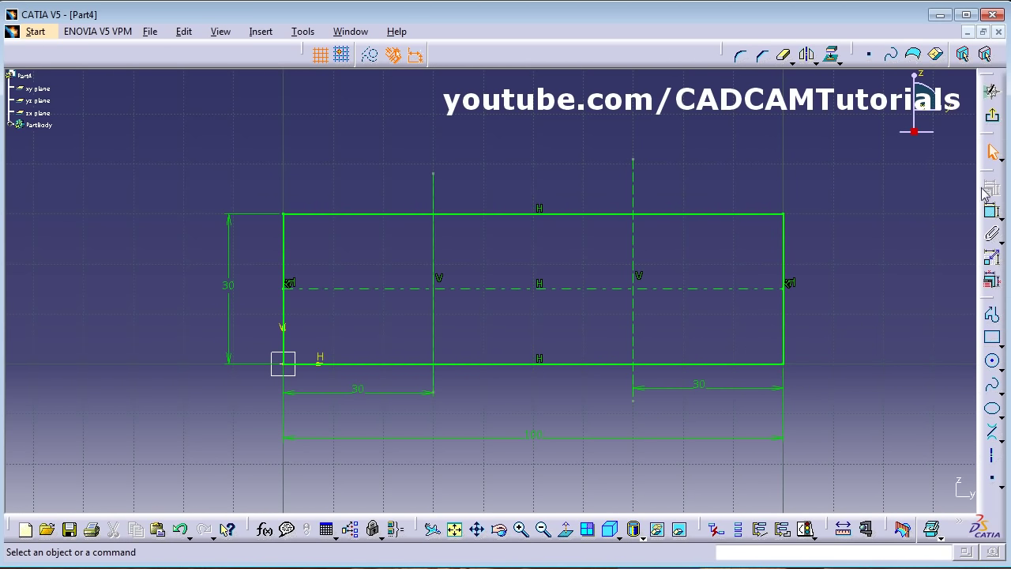
pyautogui.click(994, 363)
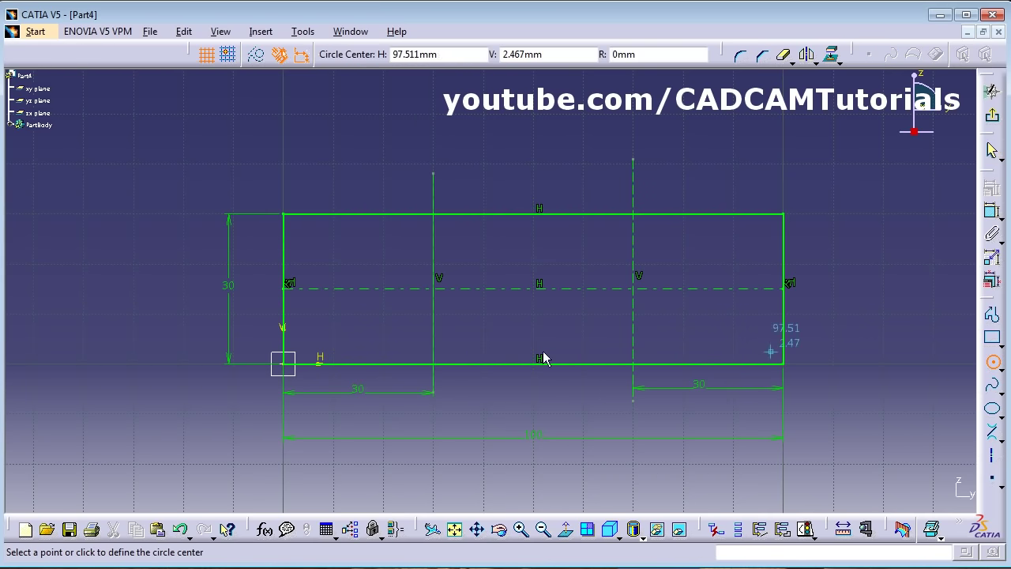
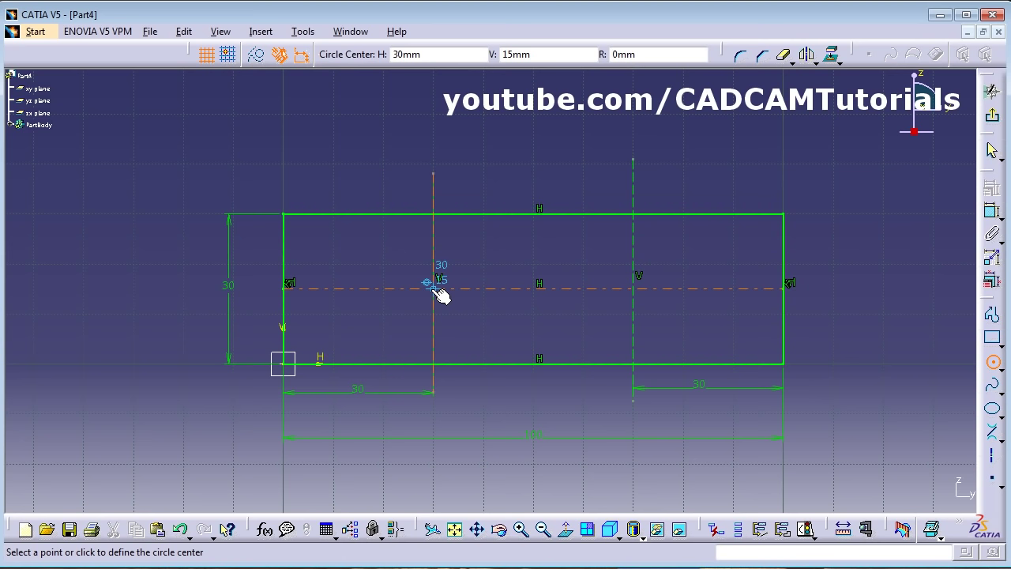
# Step: Draw two circles on the horizontal centerline, centred at H 30 and H 70
pyautogui.click(435, 289)
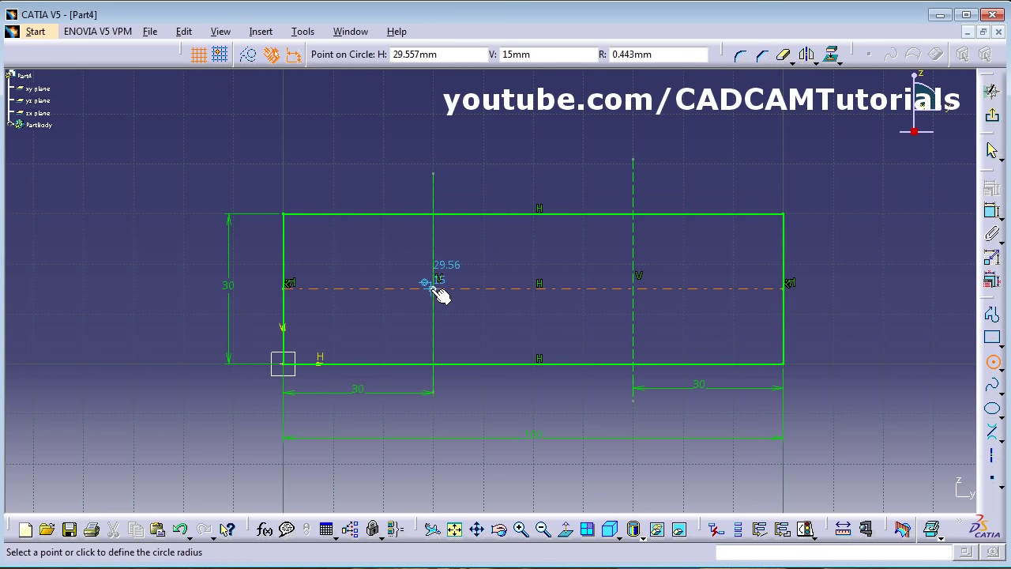
pyautogui.click(471, 316)
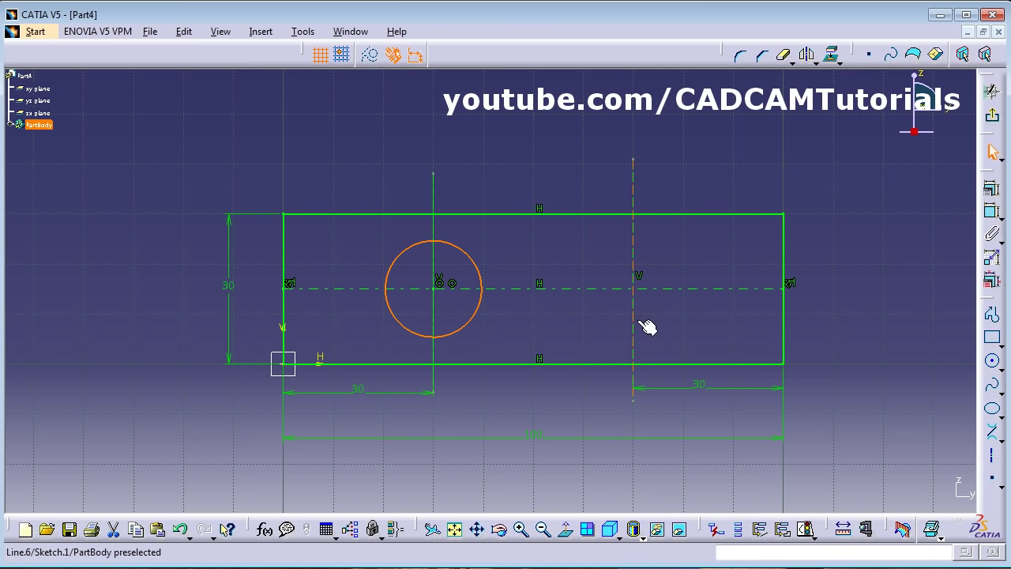
pyautogui.click(993, 361)
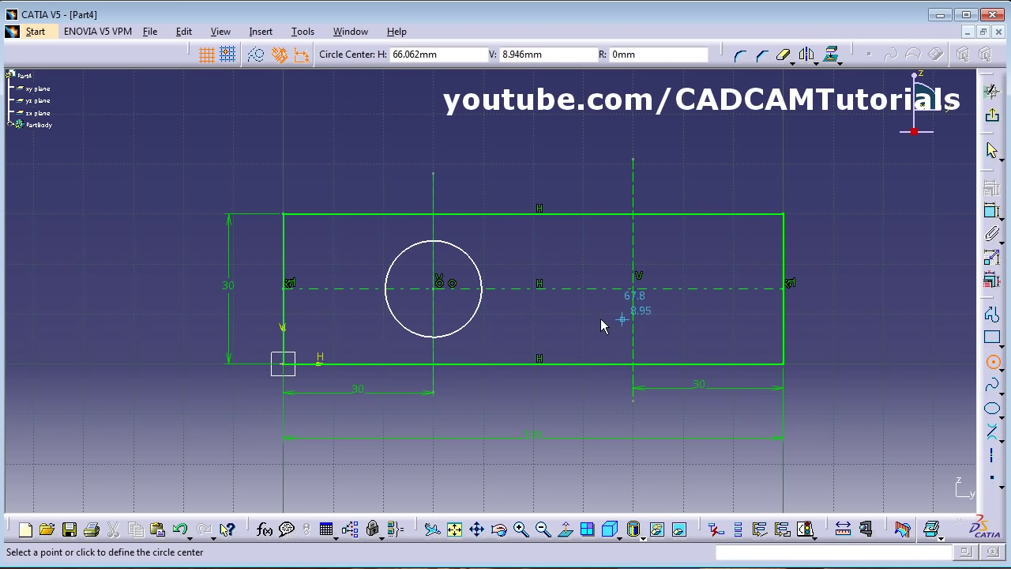
pyautogui.click(636, 288)
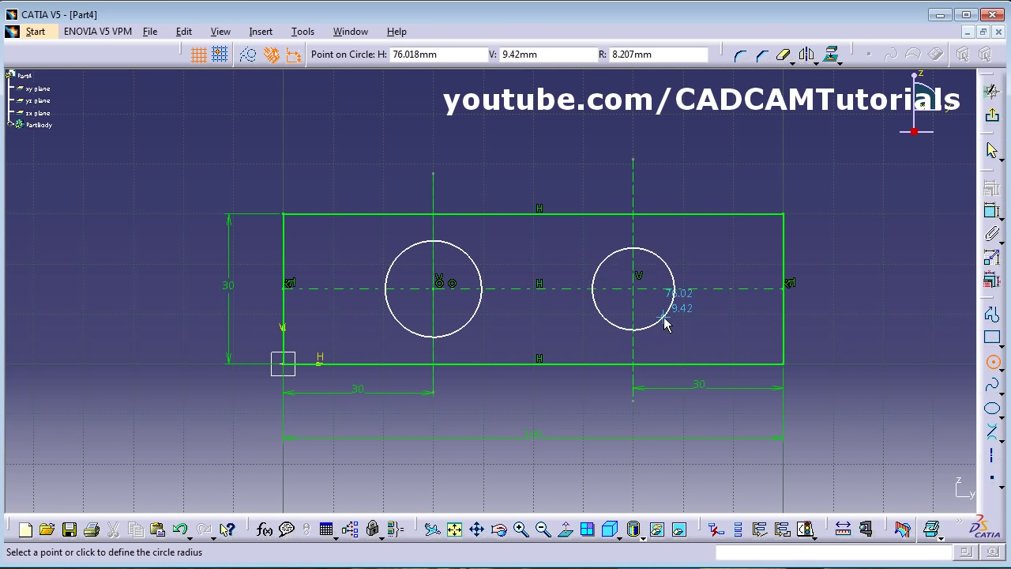
pyautogui.click(667, 319)
pyautogui.click(681, 327)
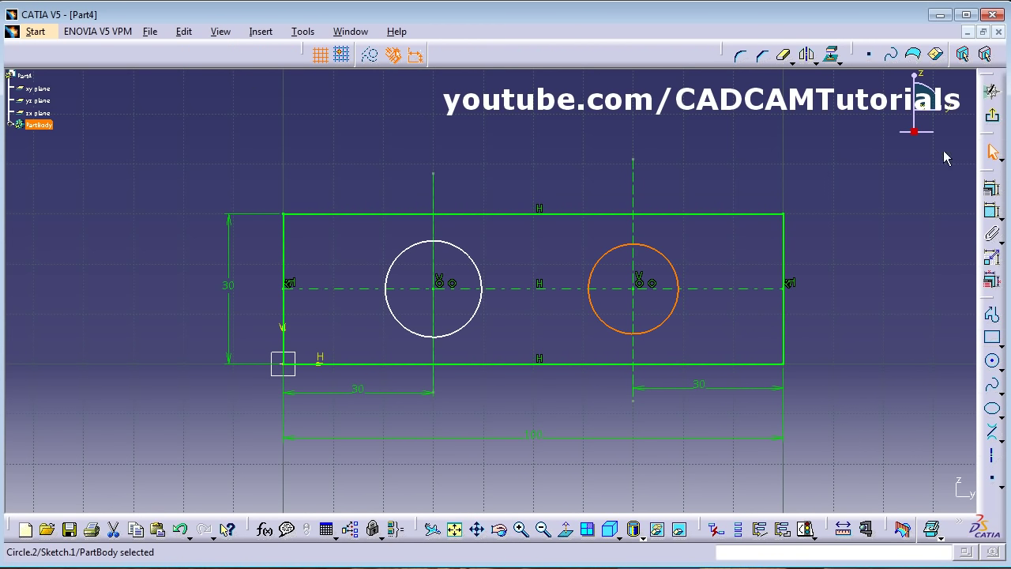
# Step: Constrain the right circle's radius to 10
pyautogui.click(992, 213)
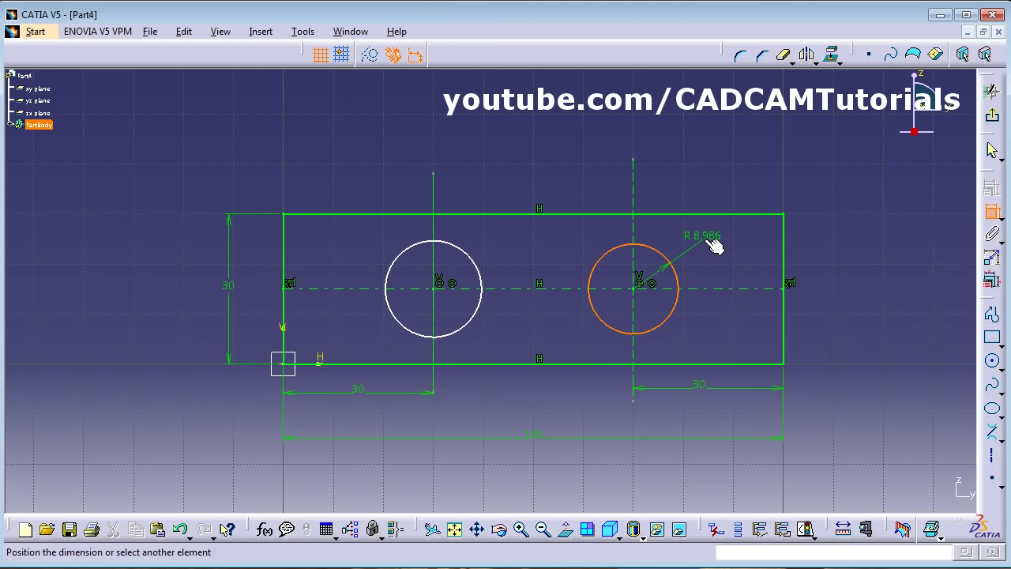
pyautogui.click(713, 242)
pyautogui.hotkey('alt', 'Tab')
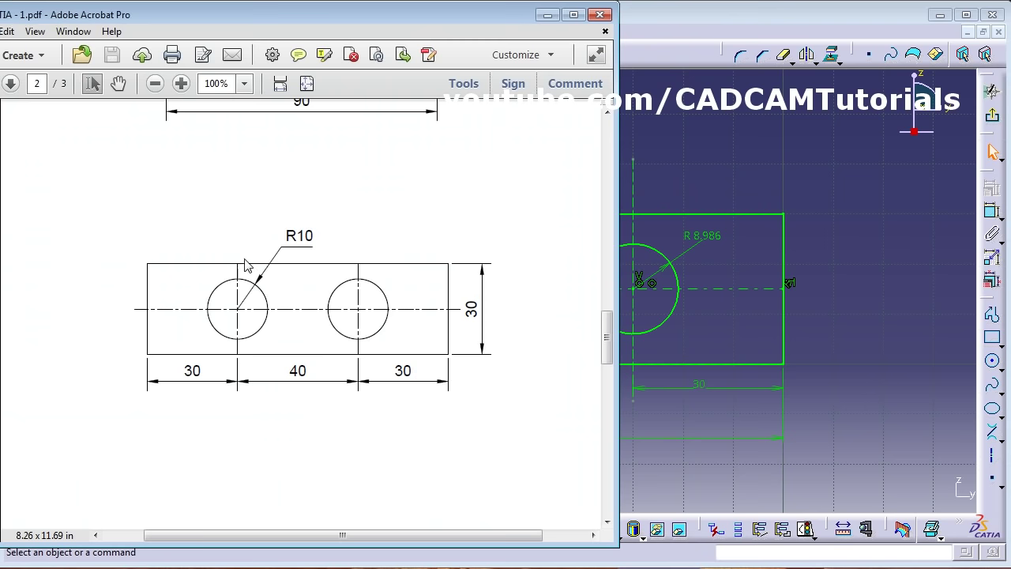
pyautogui.hotkey('alt', 'Tab')
pyautogui.doubleClick(709, 236)
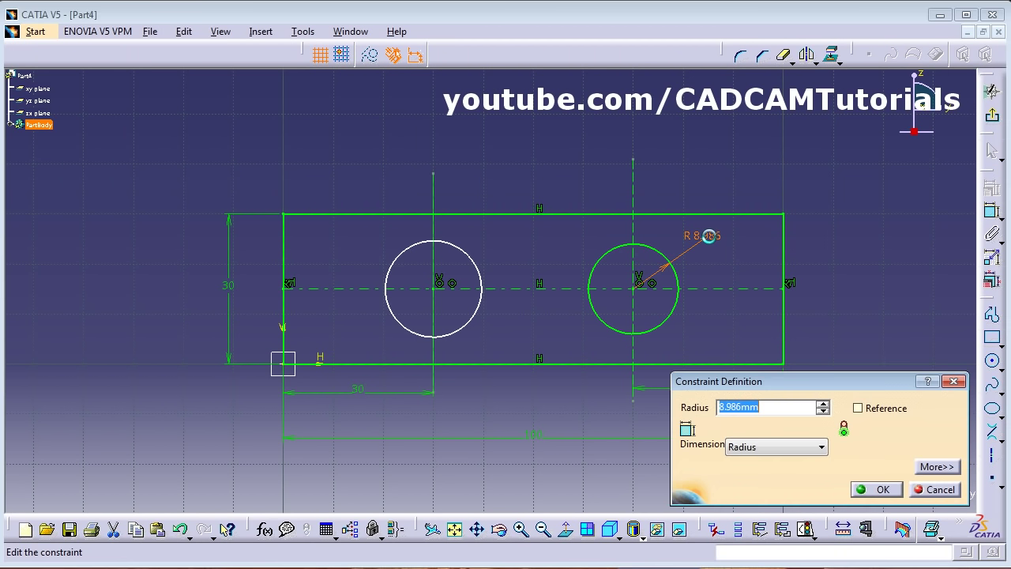
pyautogui.write('10')
pyautogui.press('Return')
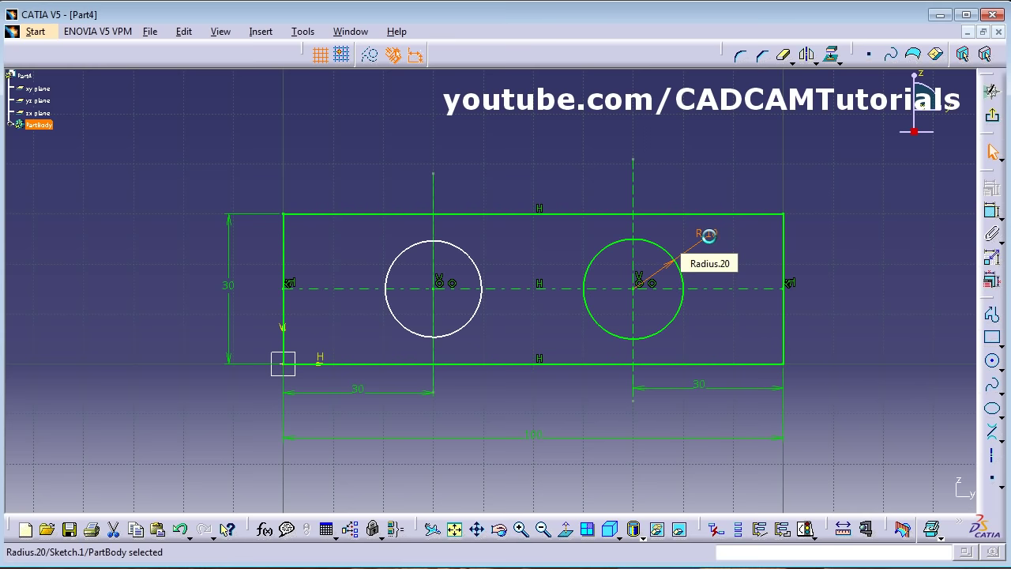
# Step: Constrain the left circle's radius to 10, then show page 3 of the reference PDF
pyautogui.click(994, 219)
pyautogui.click(400, 255)
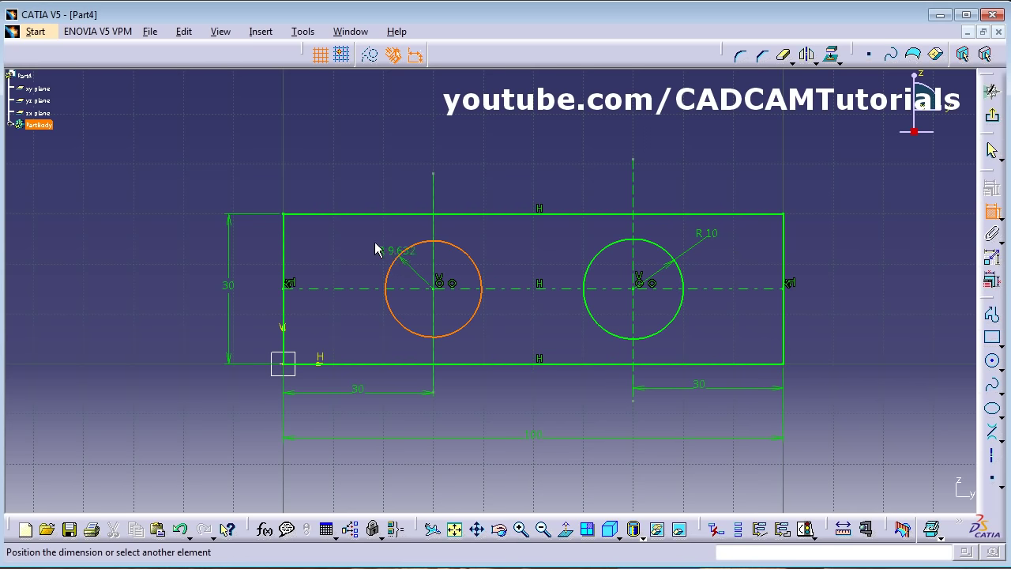
pyautogui.click(367, 237)
pyautogui.doubleClick(365, 234)
pyautogui.write('10')
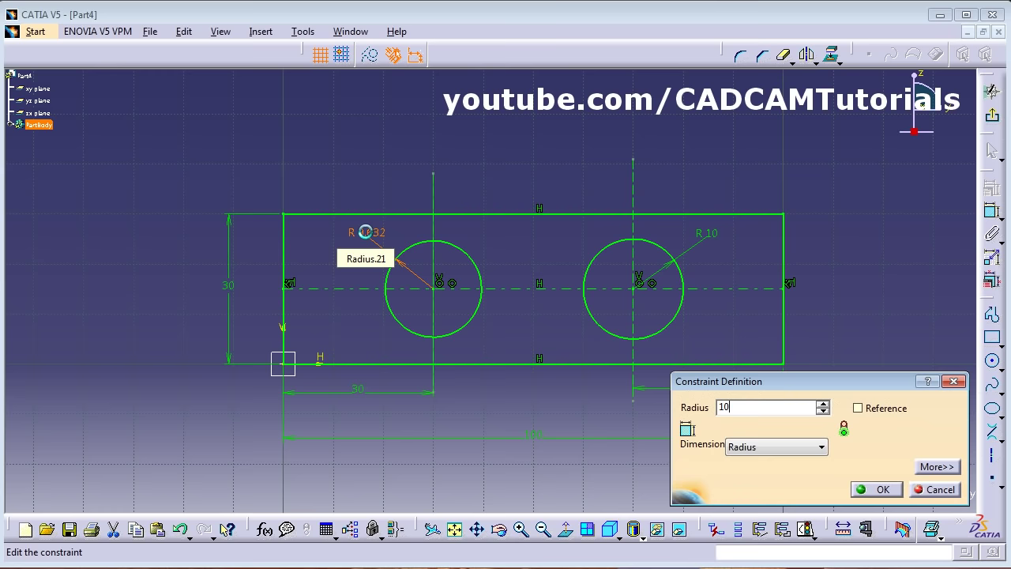
pyautogui.press('Return')
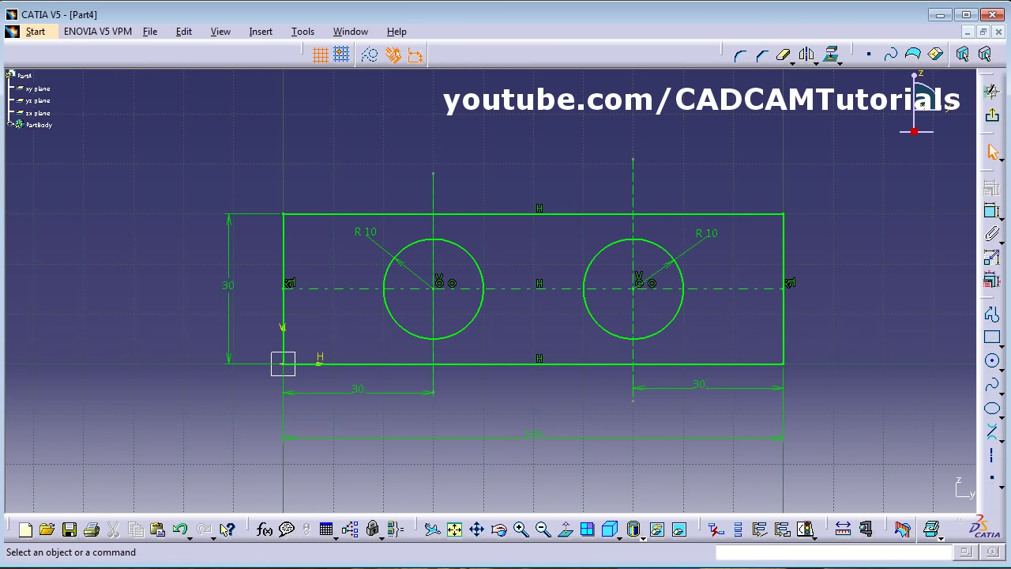
pyautogui.hotkey('alt', 'Tab')
pyautogui.moveTo(607, 334); pyautogui.dragTo(607, 425)
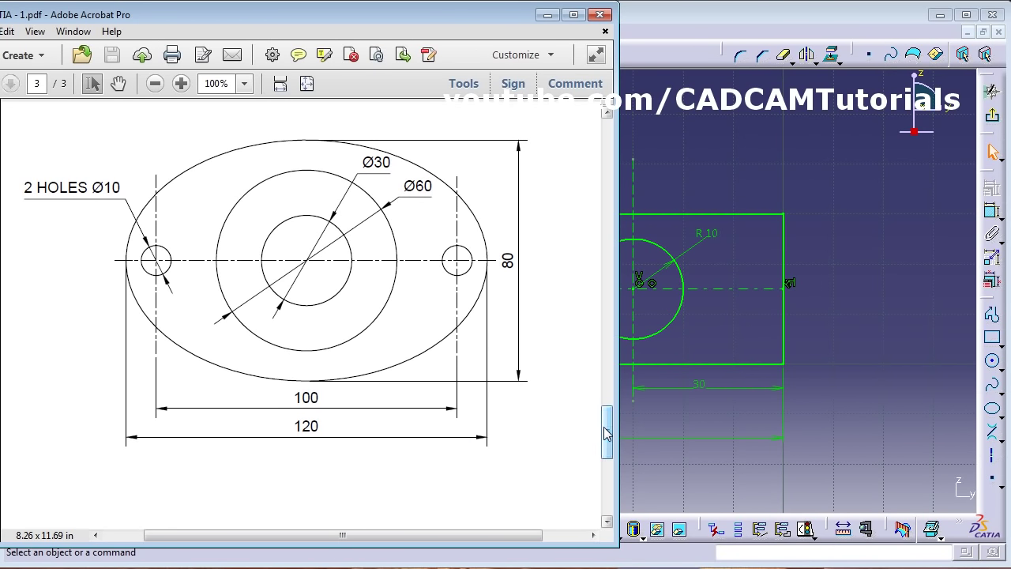
# Step: Create new part Part5 via the Sketcher workbench and open a sketch on its xy plane
pyautogui.click(922, 307)
pyautogui.click(30, 30)
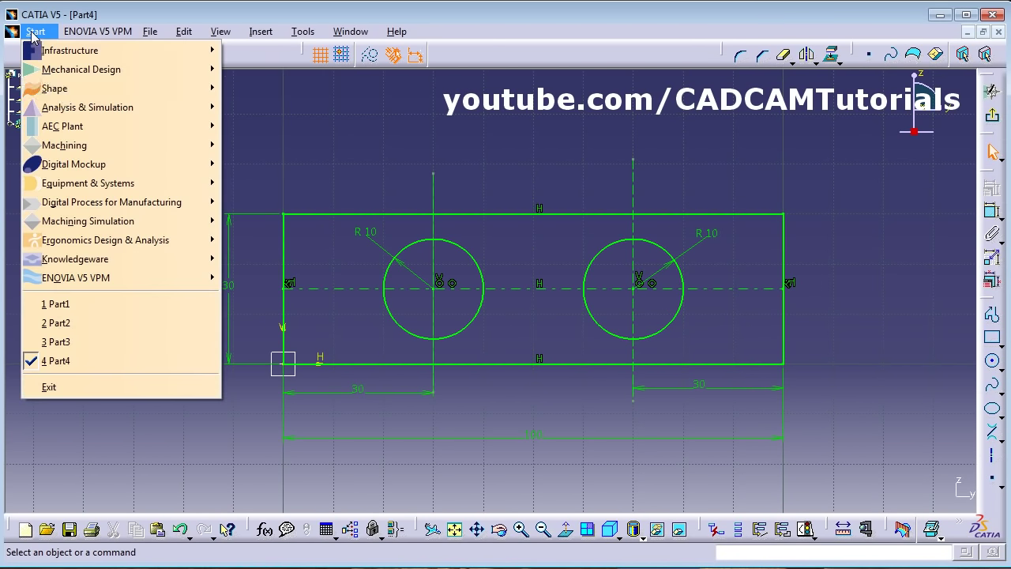
pyautogui.moveTo(68, 71)
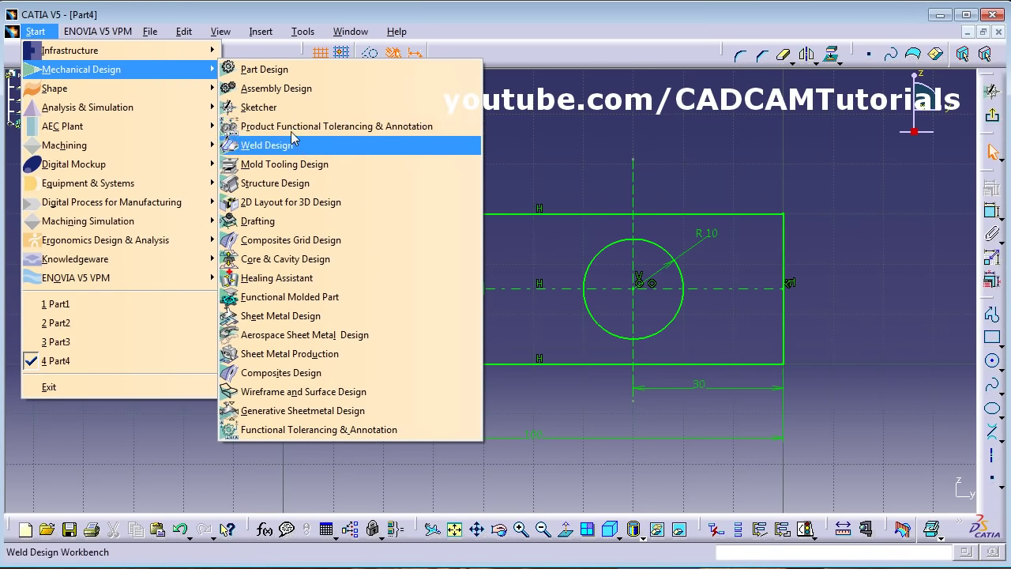
pyautogui.click(261, 106)
pyautogui.click(804, 314)
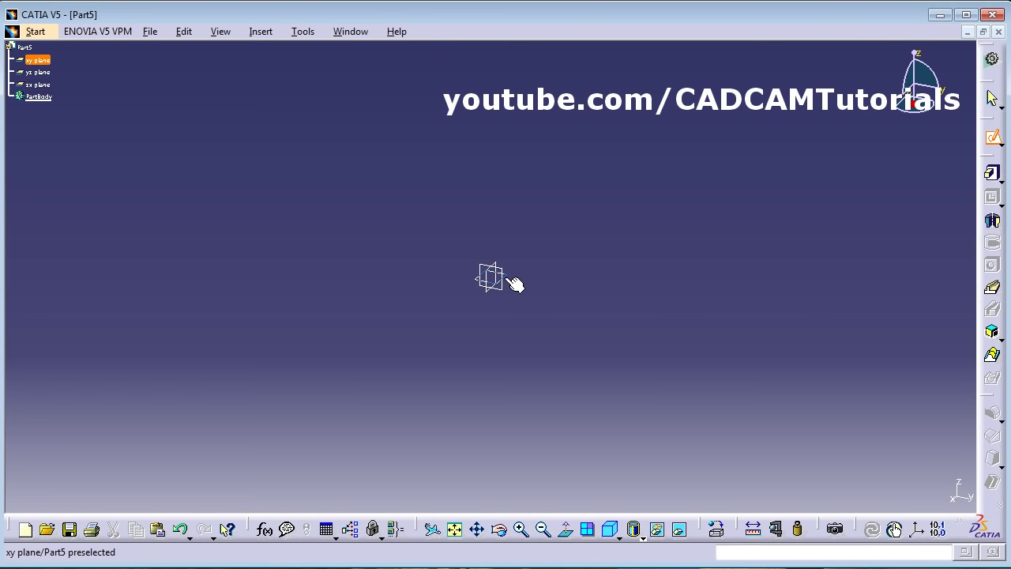
pyautogui.click(506, 281)
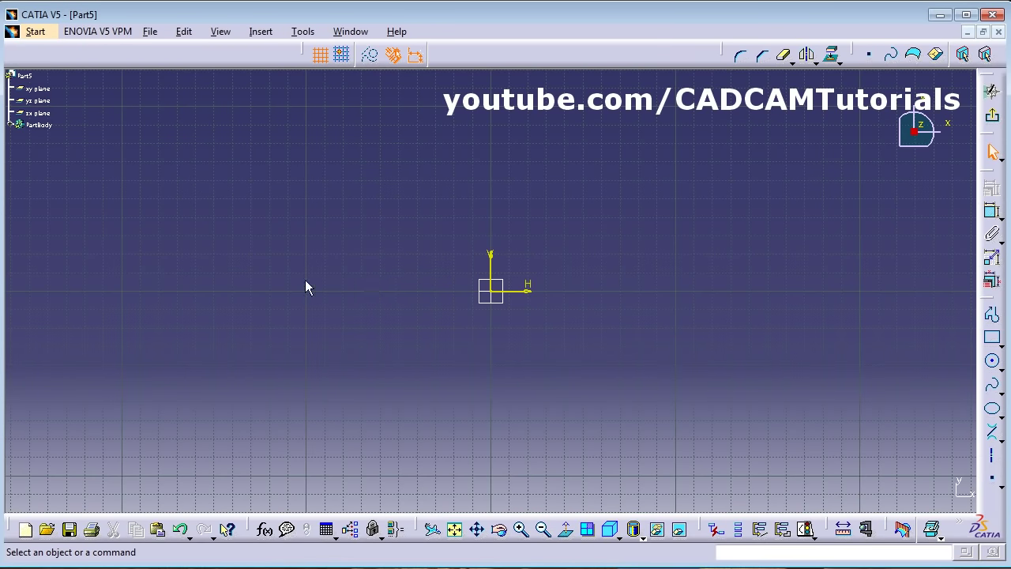
pyautogui.hotkey('alt', 'Tab')
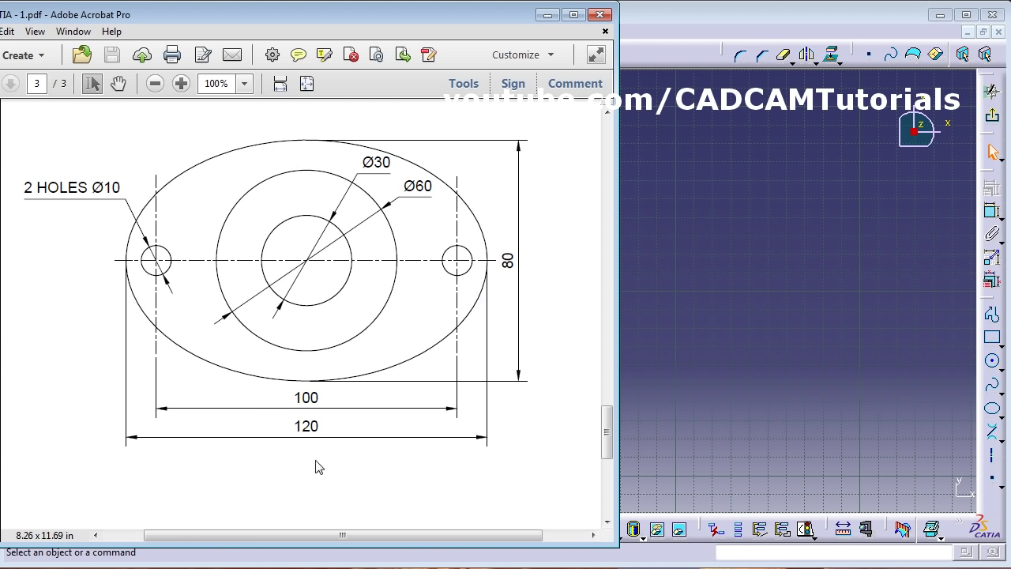
pyautogui.click(772, 303)
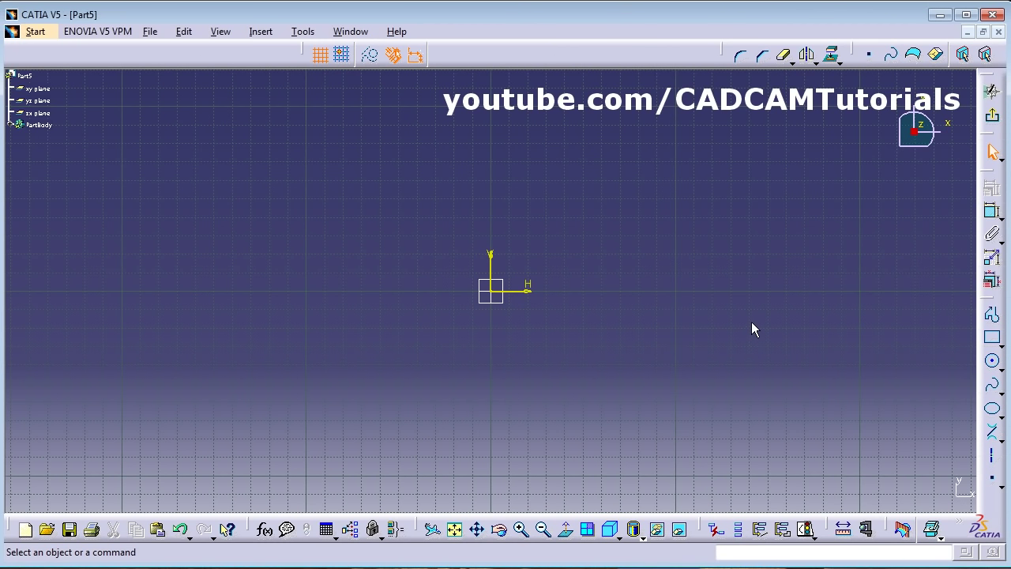
# Step: Draw an origin-centred ellipse with horizontal major radius about 103.8 and minor about 50.7
pyautogui.click(994, 413)
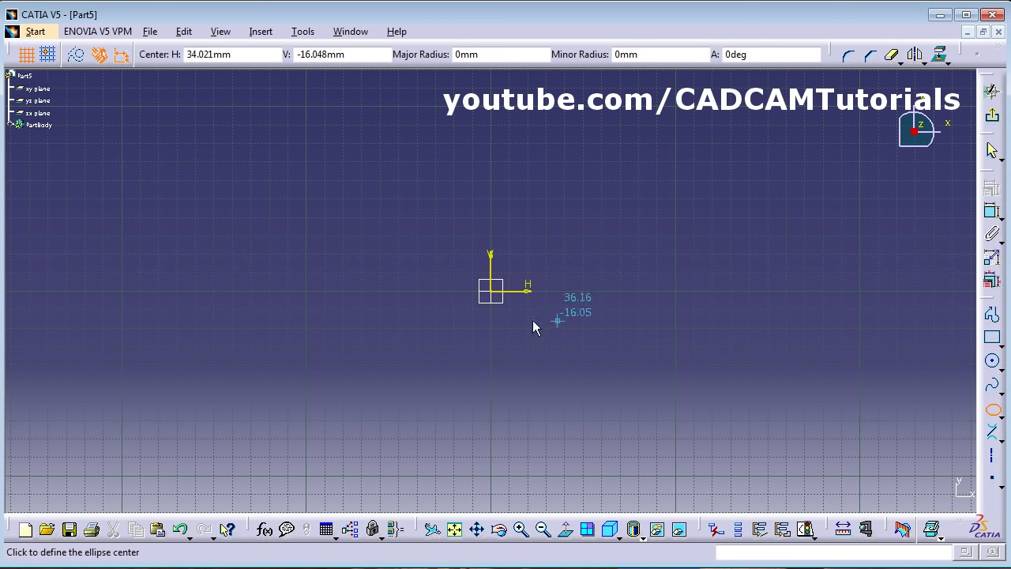
pyautogui.click(495, 293)
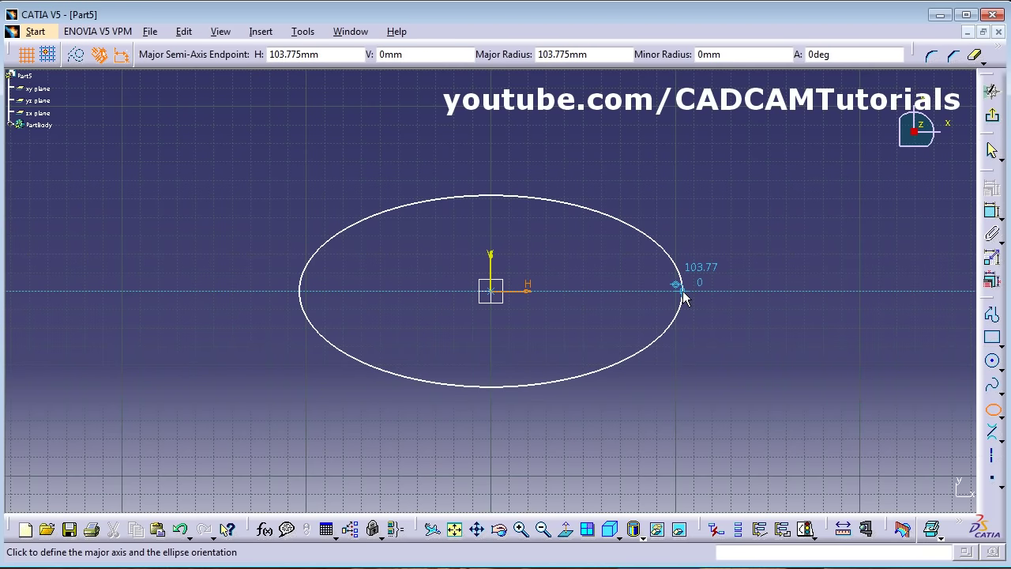
pyautogui.click(683, 291)
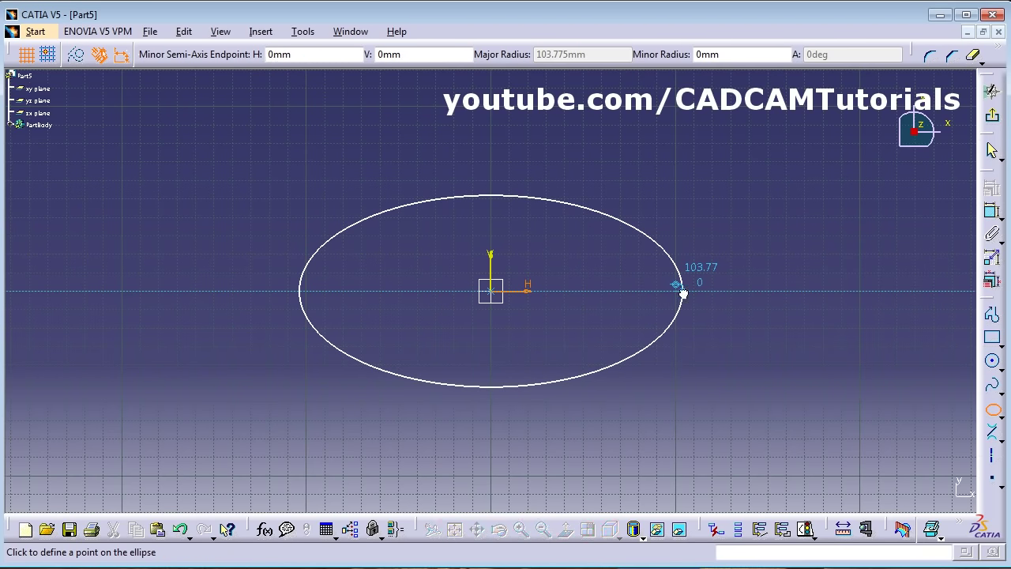
pyautogui.click(491, 201)
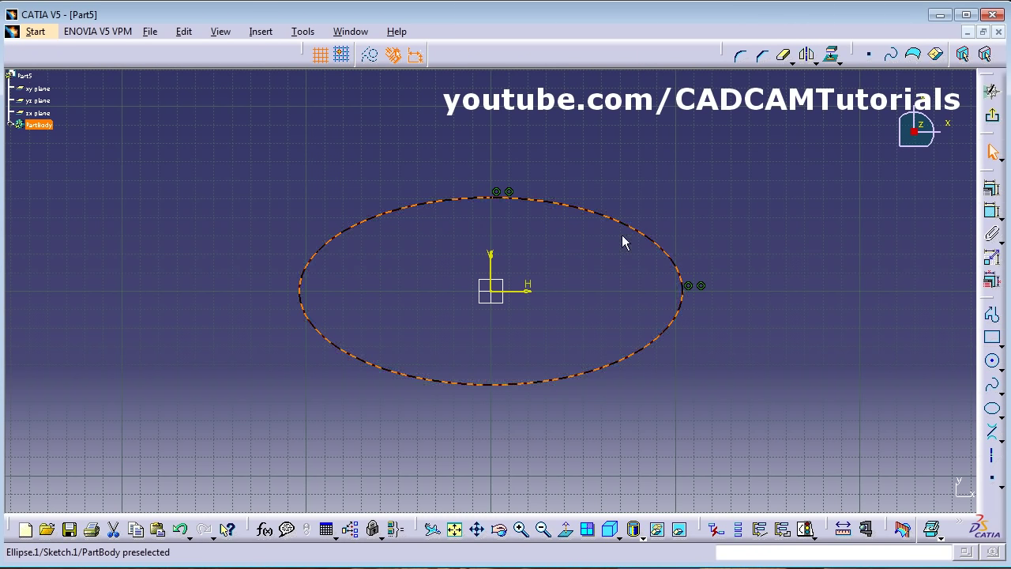
pyautogui.click(802, 412)
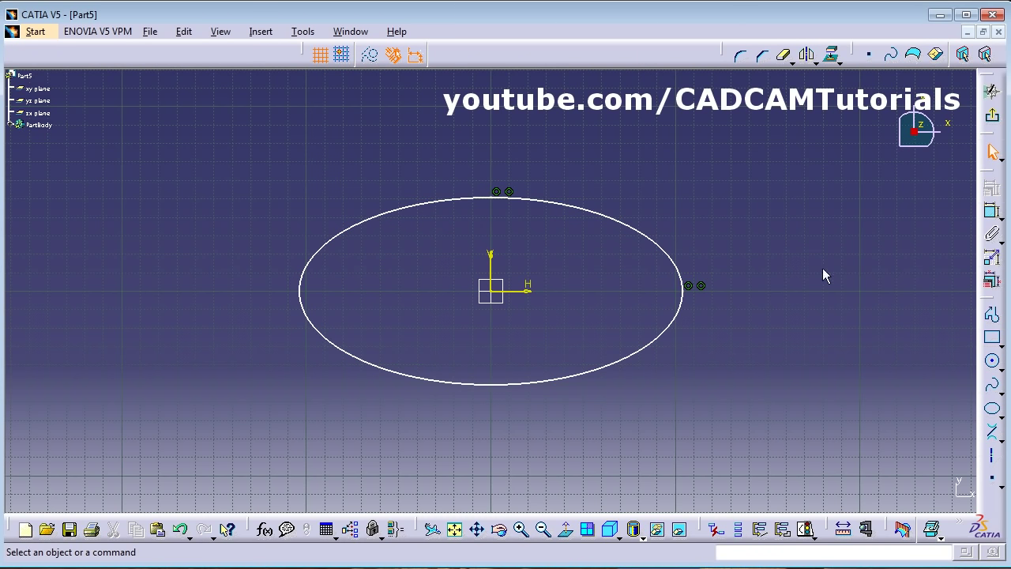
# Step: Dimension the ellipse's width and set it to 120
pyautogui.click(995, 218)
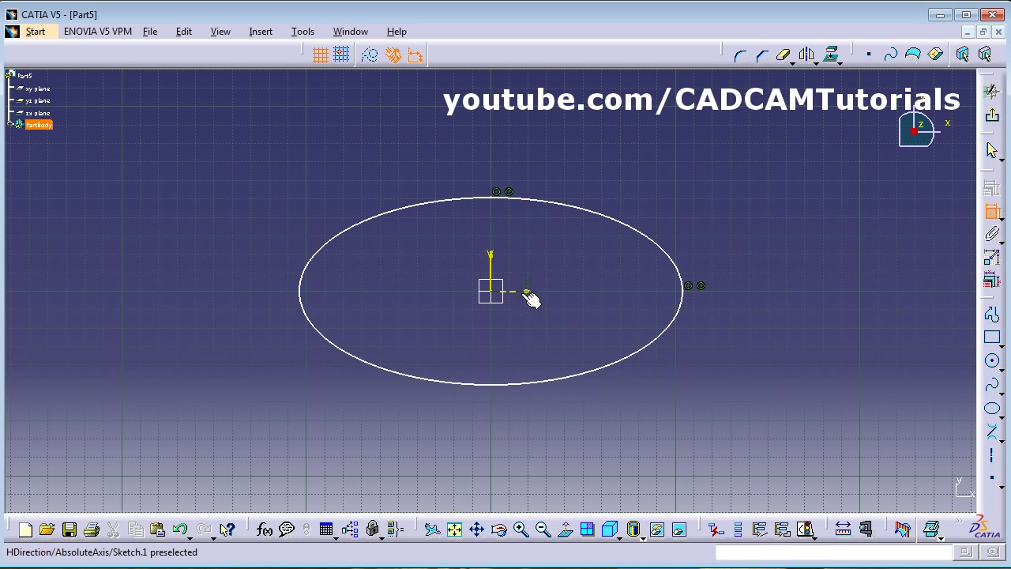
pyautogui.click(671, 254)
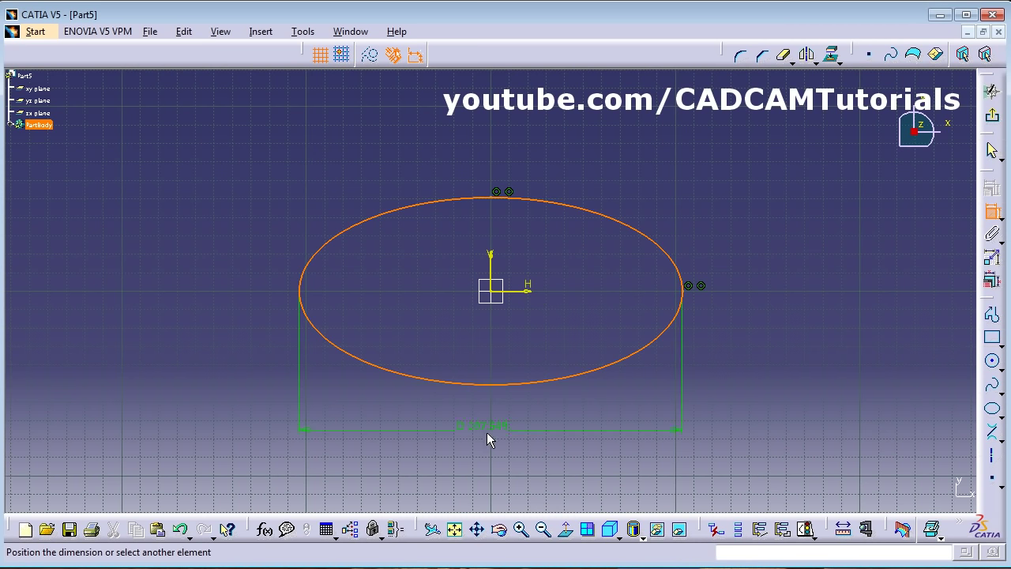
pyautogui.click(492, 431)
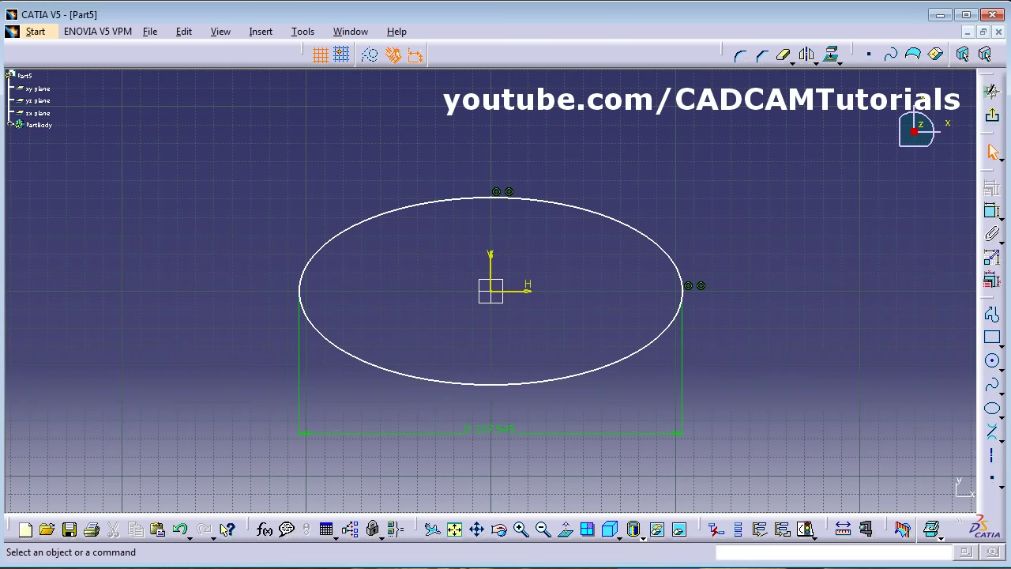
pyautogui.hotkey('alt', 'Tab')
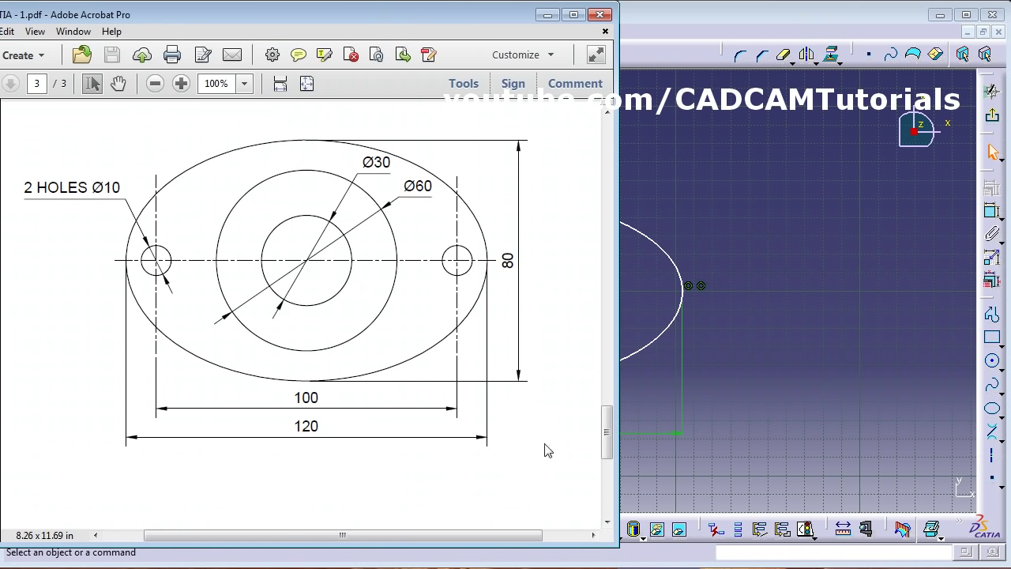
pyautogui.click(739, 410)
pyautogui.doubleClick(483, 435)
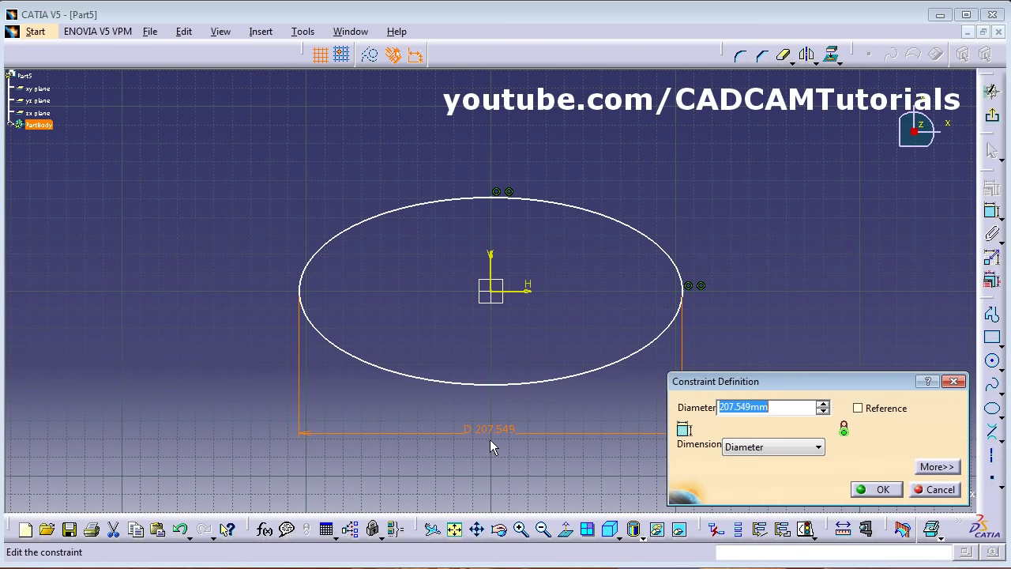
pyautogui.write('120')
pyautogui.press('Return')
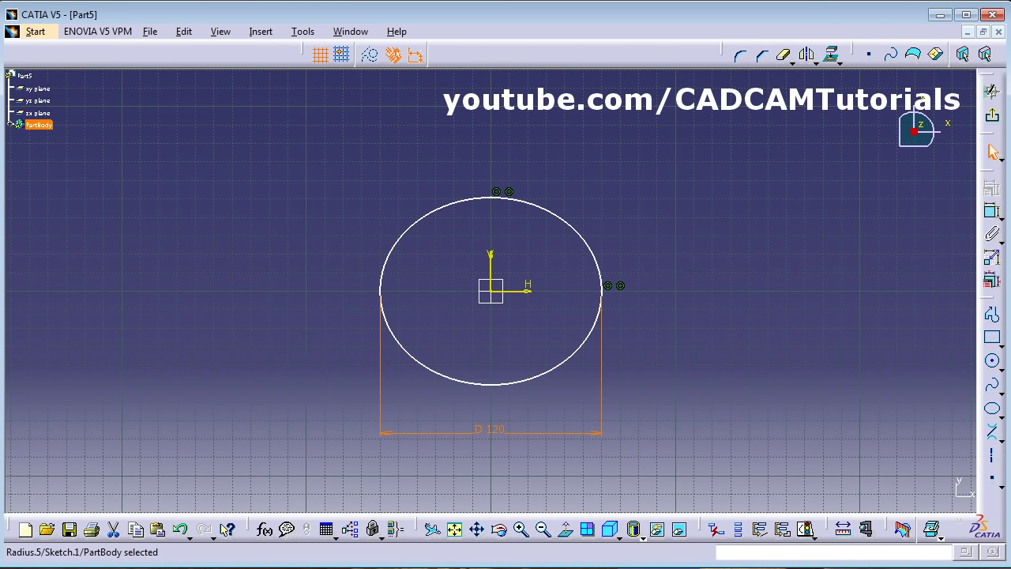
pyautogui.hotkey('alt', 'Tab')
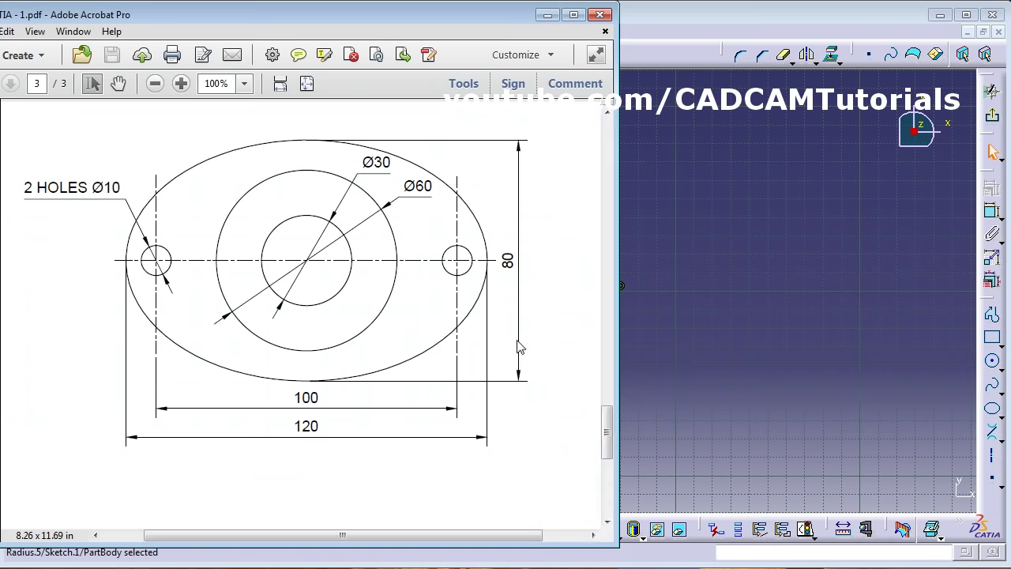
pyautogui.click(748, 297)
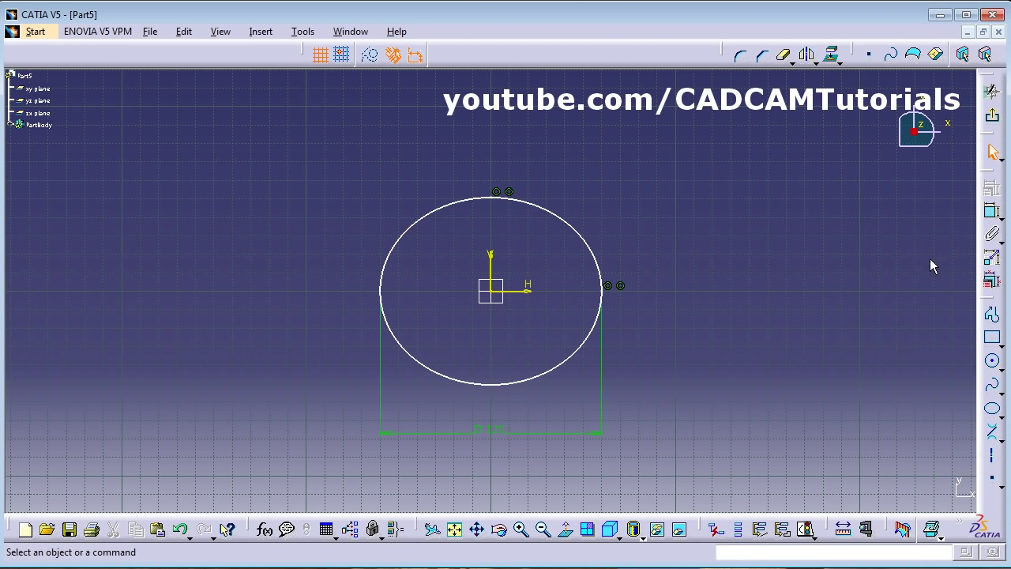
# Step: Dimension the ellipse's height and set it to 80
pyautogui.click(990, 215)
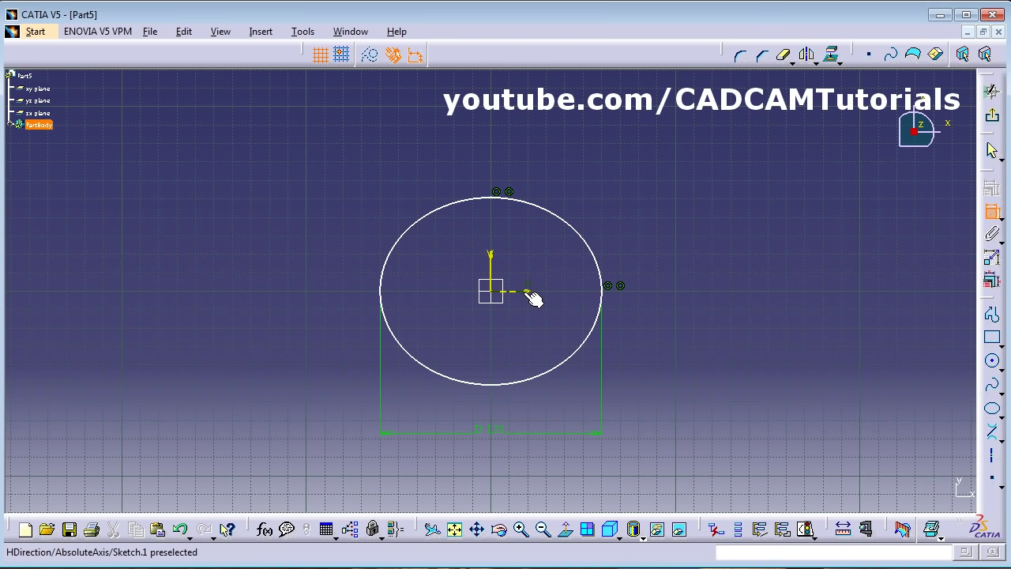
pyautogui.click(496, 197)
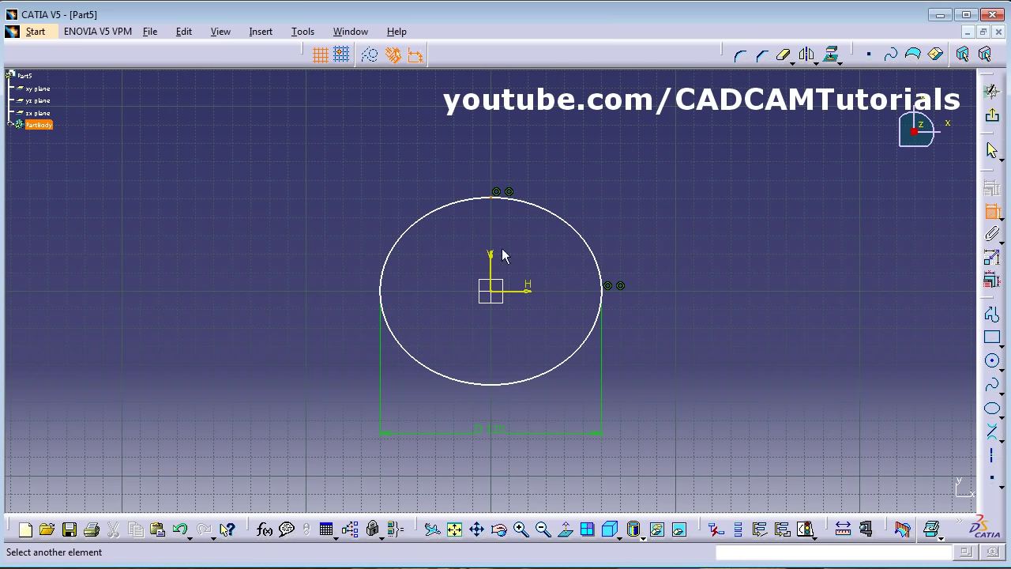
pyautogui.click(497, 387)
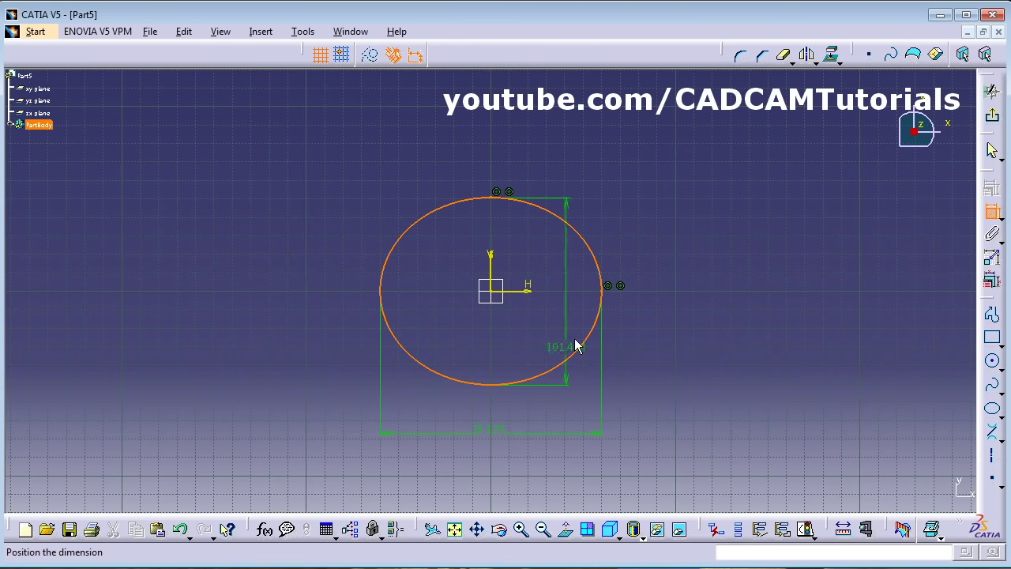
pyautogui.click(690, 313)
pyautogui.doubleClick(700, 300)
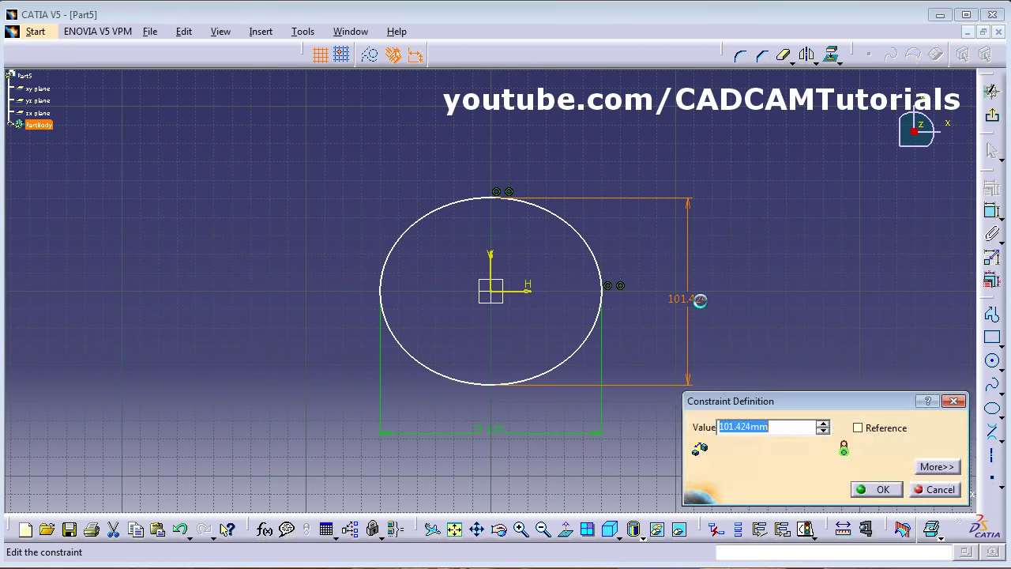
pyautogui.write('80')
pyautogui.press('Return')
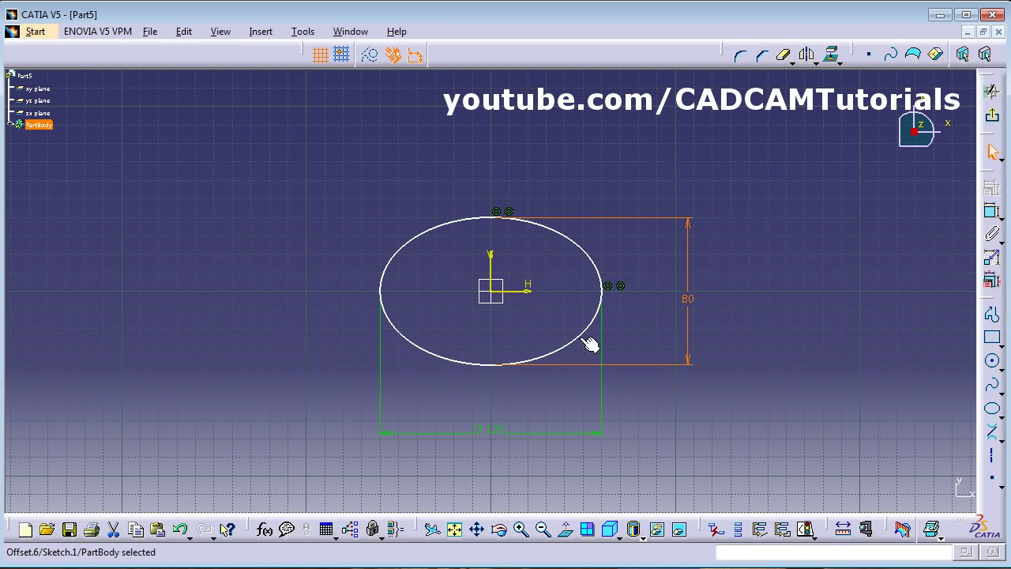
# Step: Fit the sketch in view and move the 120 and 80 dimensions closer to the ellipse
pyautogui.click(455, 529)
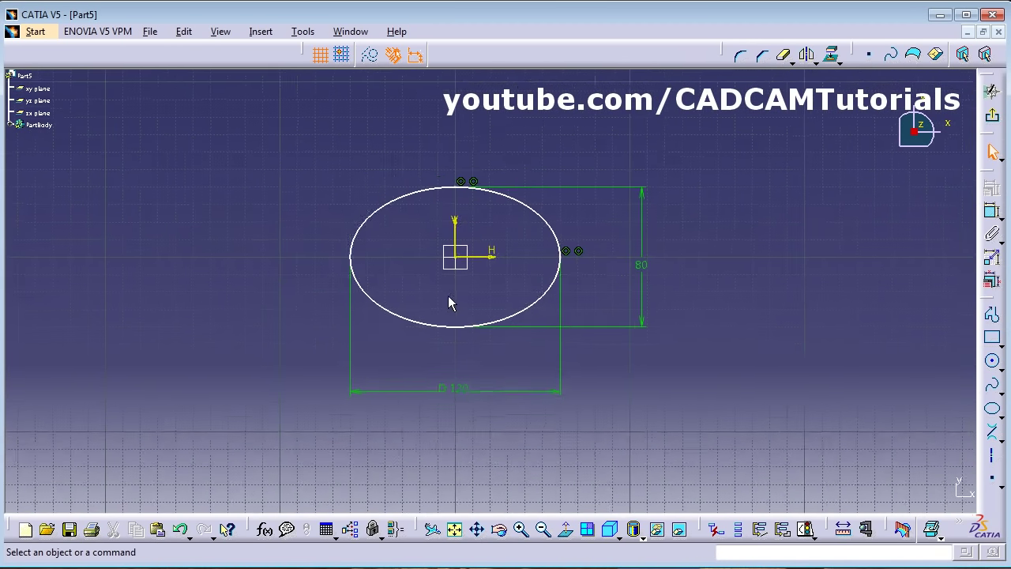
pyautogui.moveTo(485, 355); pyautogui.dragTo(542, 457, button='middle')
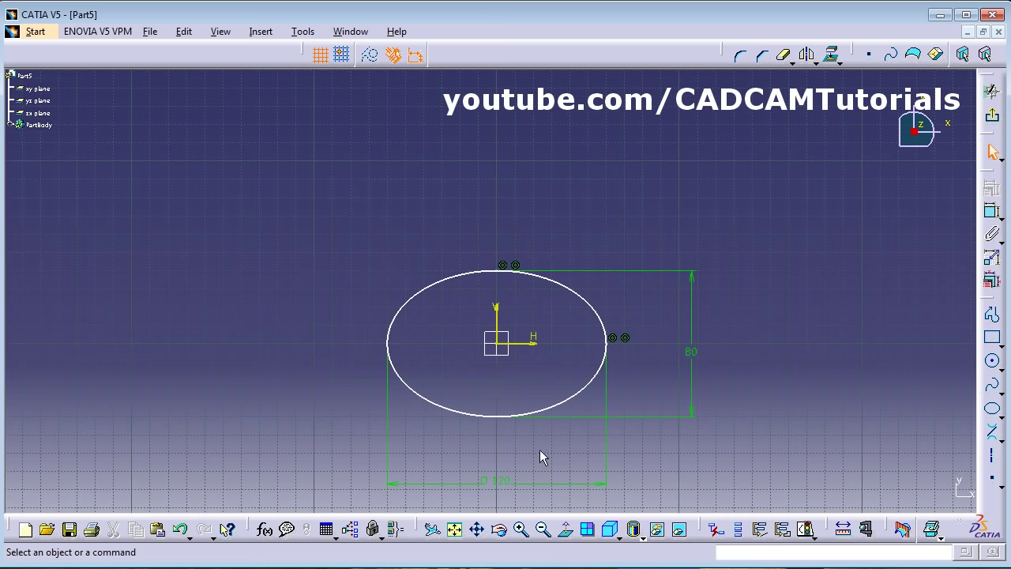
pyautogui.moveTo(509, 490); pyautogui.dragTo(517, 440)
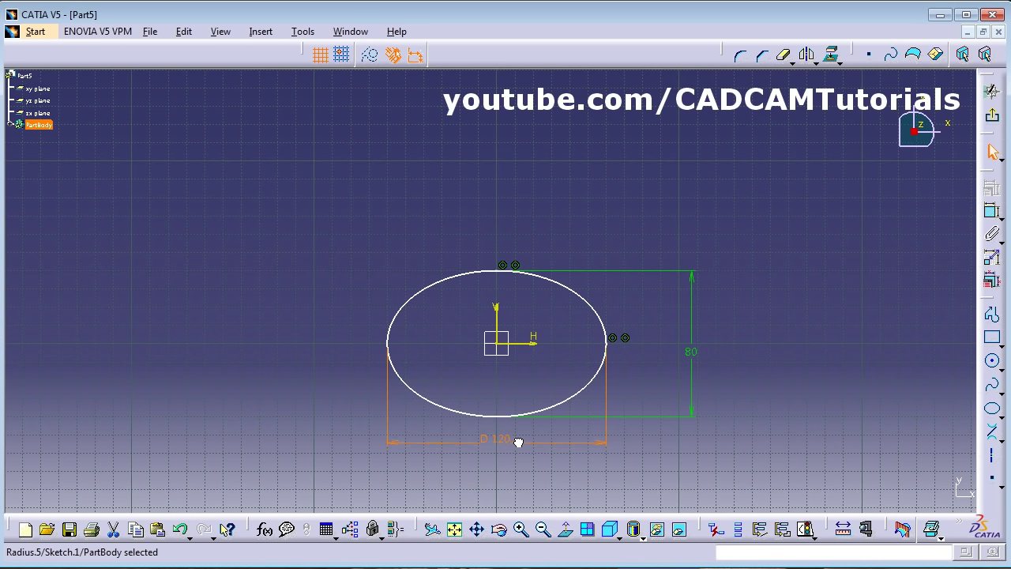
pyautogui.click(688, 353)
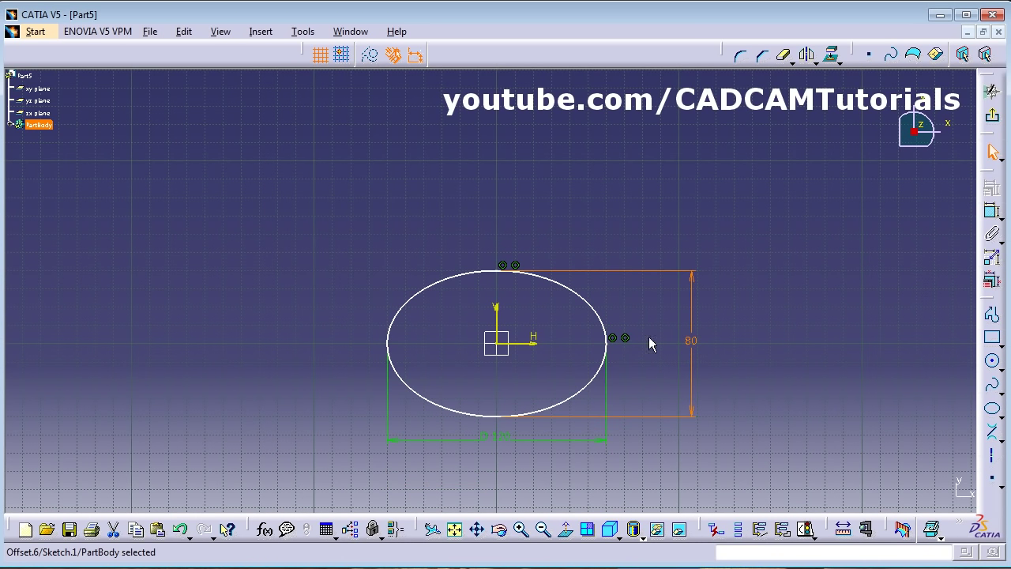
pyautogui.moveTo(695, 337); pyautogui.dragTo(631, 322)
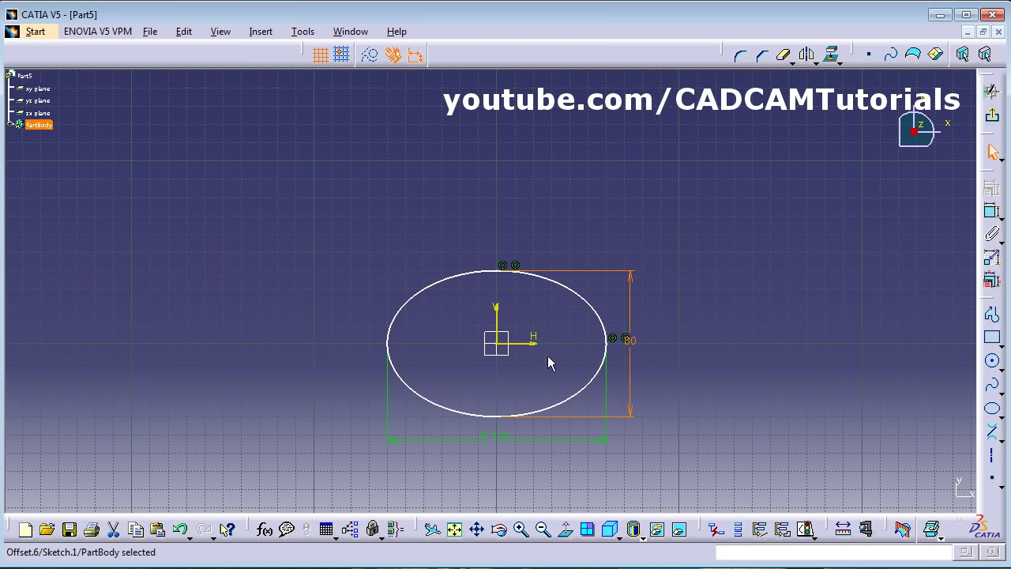
pyautogui.moveTo(528, 368)
pyautogui.mouseDown(button='middle')
pyautogui.moveTo(519, 319)
pyautogui.moveTo(542, 379)
pyautogui.moveTo(488, 240)
pyautogui.moveTo(542, 215)
pyautogui.mouseUp(button='middle')
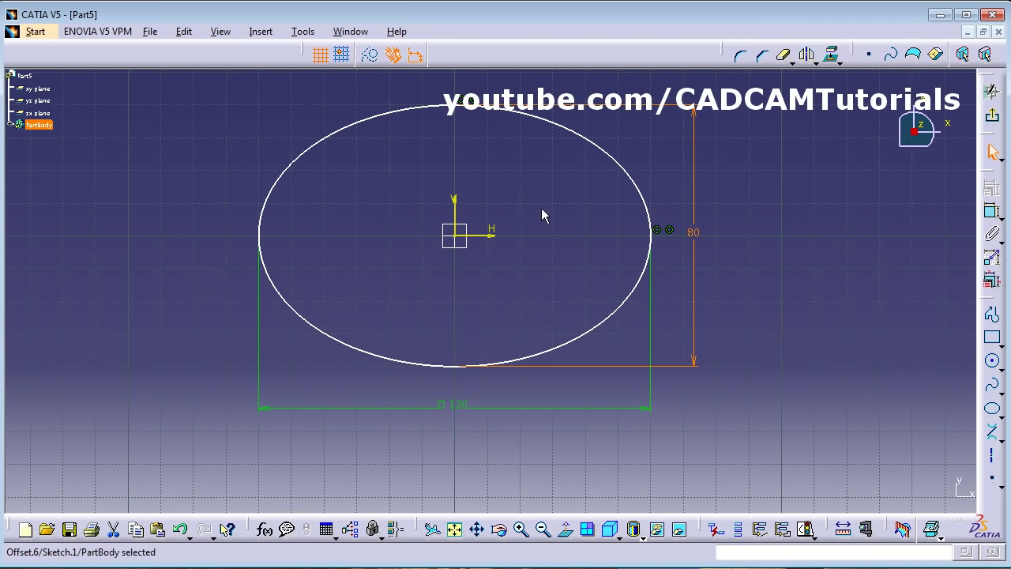
# Step: Draw two concentric circles centred on the origin
pyautogui.click(993, 364)
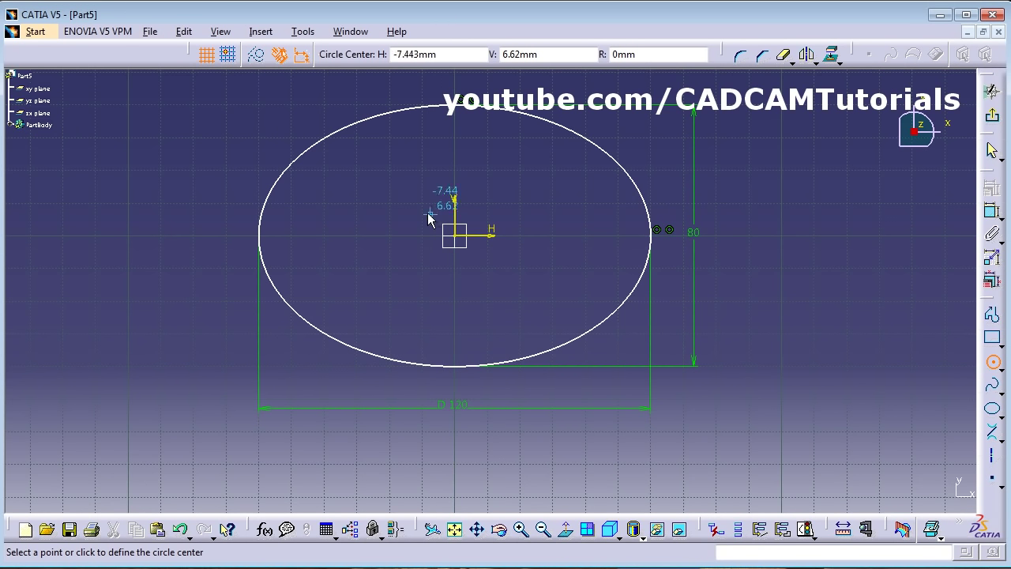
pyautogui.click(462, 239)
pyautogui.click(491, 288)
pyautogui.click(461, 239)
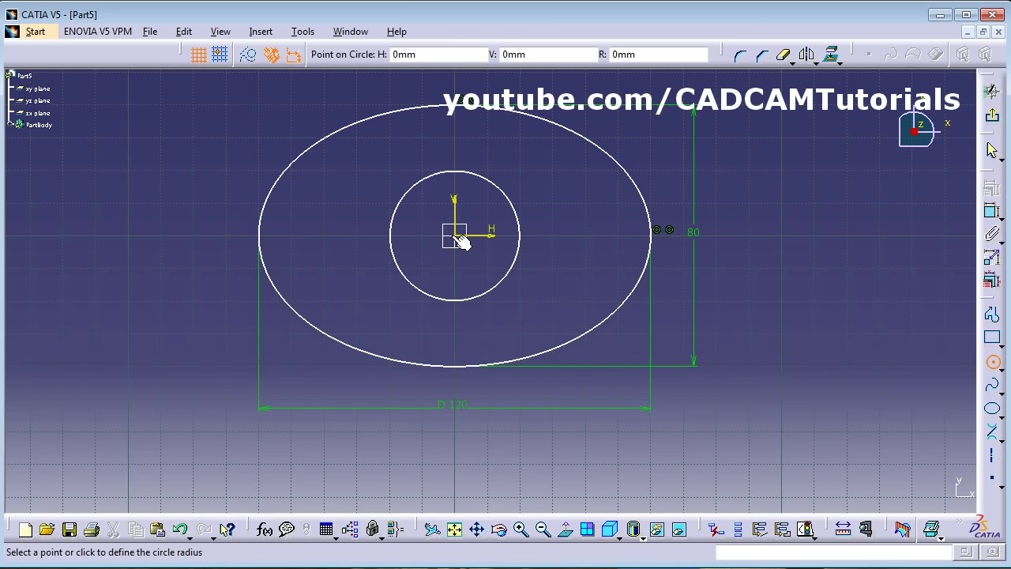
pyautogui.click(531, 305)
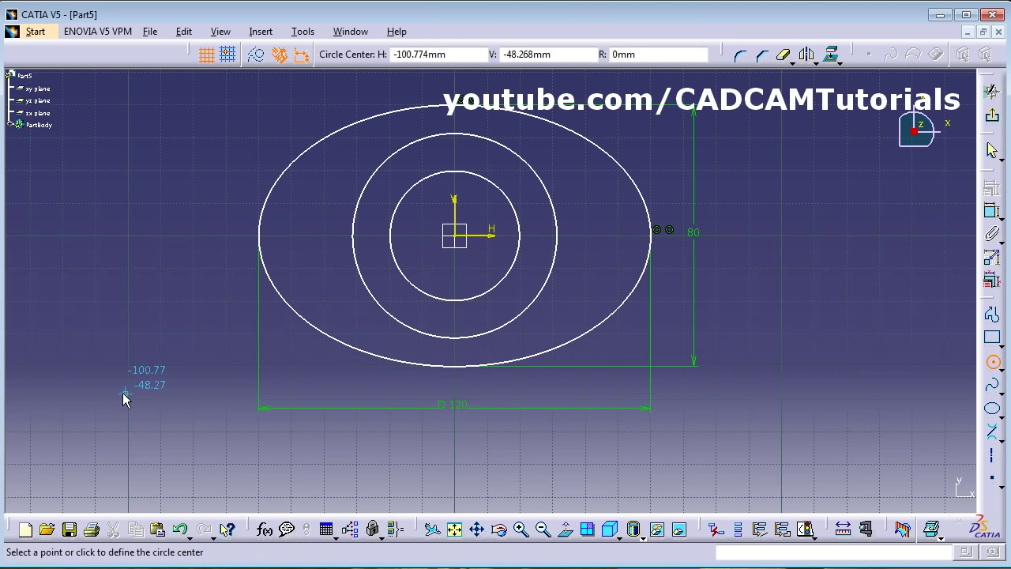
pyautogui.hotkey('alt', 'Tab')
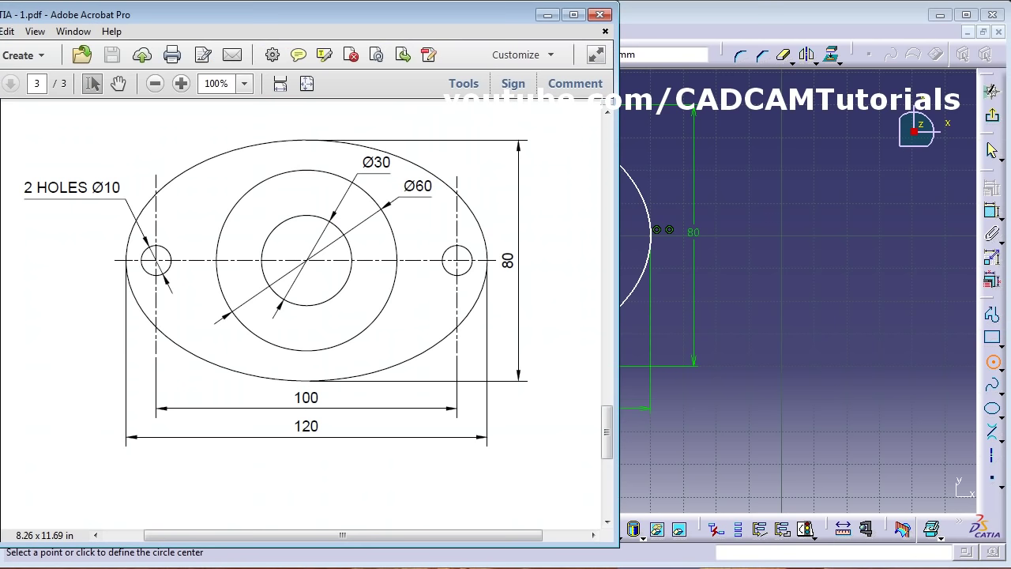
# Step: Dimension the inner circle as a diameter of 30
pyautogui.click(993, 212)
pyautogui.click(506, 192)
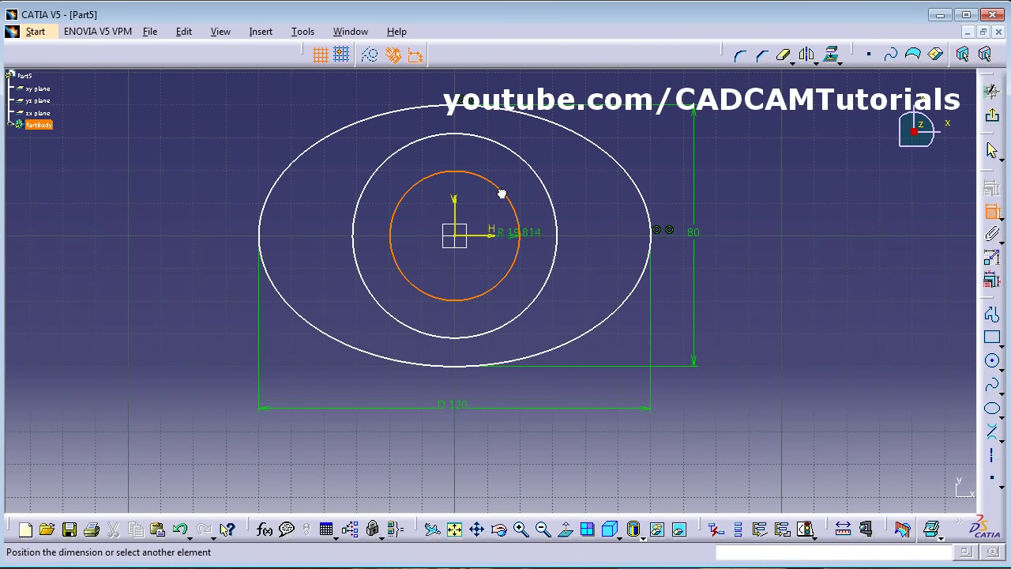
pyautogui.click(619, 133)
pyautogui.click(621, 132)
pyautogui.doubleClick(623, 131)
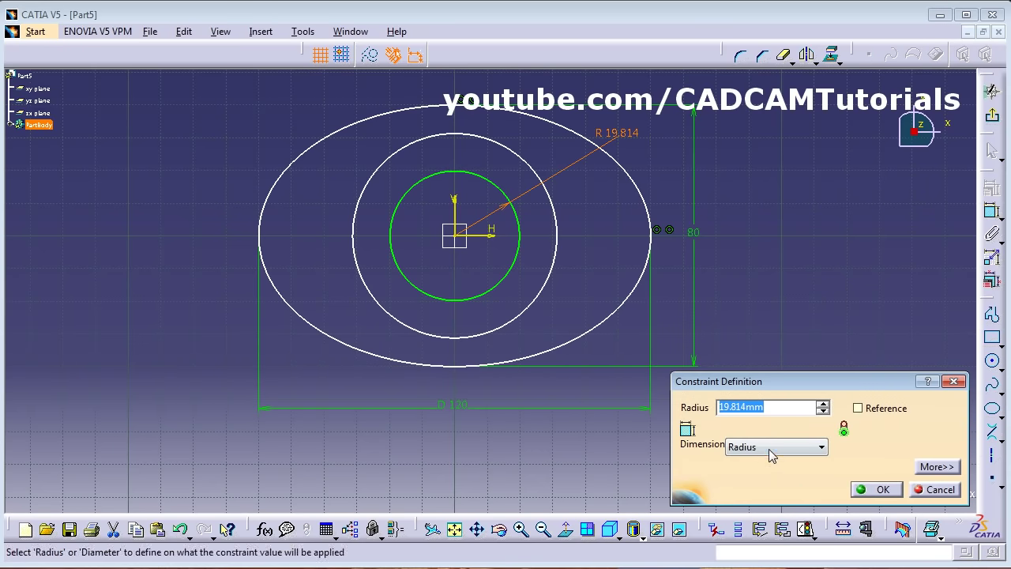
pyautogui.click(771, 448)
pyautogui.click(758, 473)
pyautogui.doubleClick(743, 406)
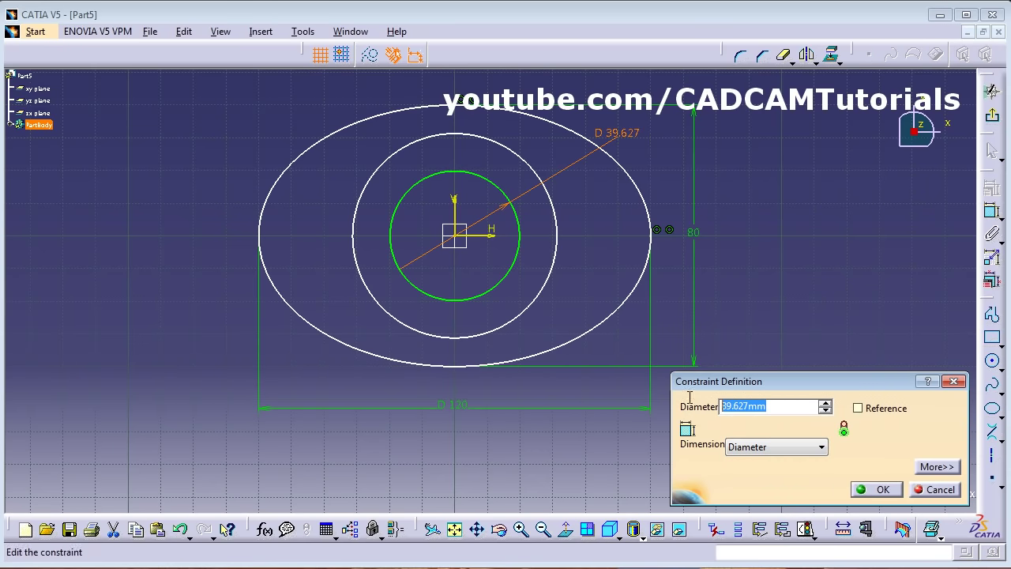
pyautogui.write('30')
pyautogui.press('Return')
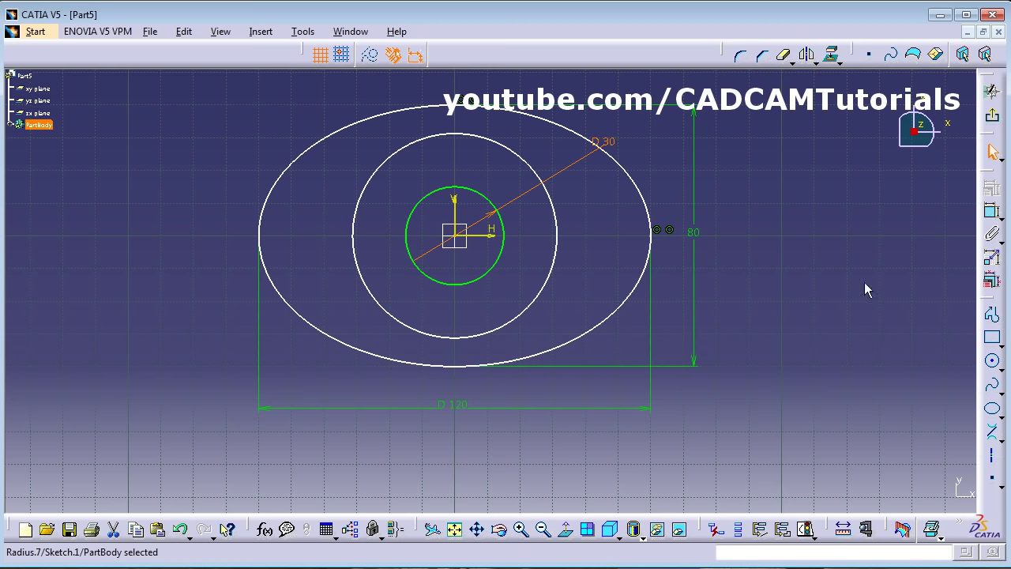
# Step: Dimension the middle circle as a diameter of 60
pyautogui.click(993, 210)
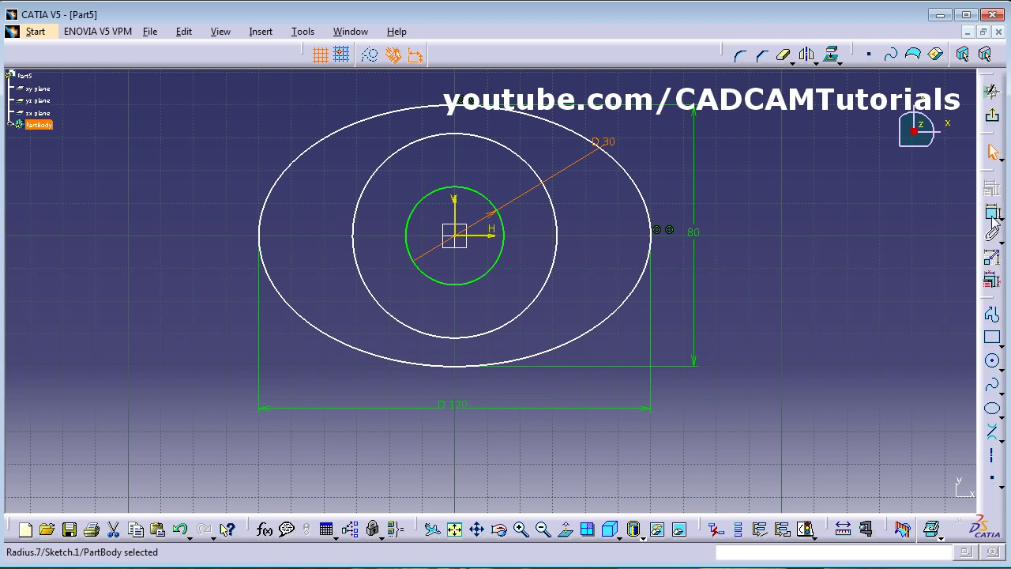
pyautogui.click(557, 220)
pyautogui.click(600, 194)
pyautogui.doubleClick(606, 196)
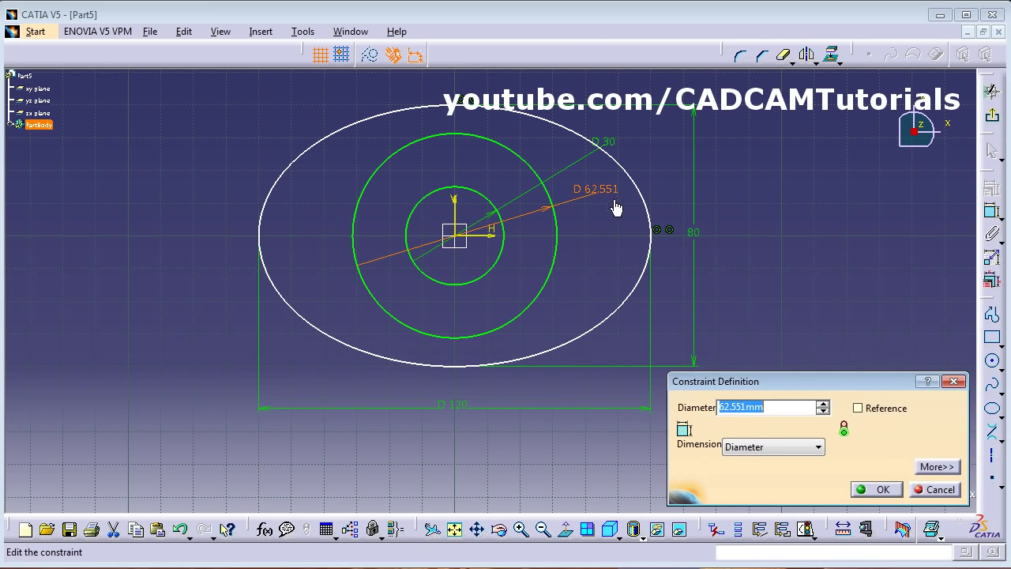
pyautogui.click(794, 448)
pyautogui.click(758, 471)
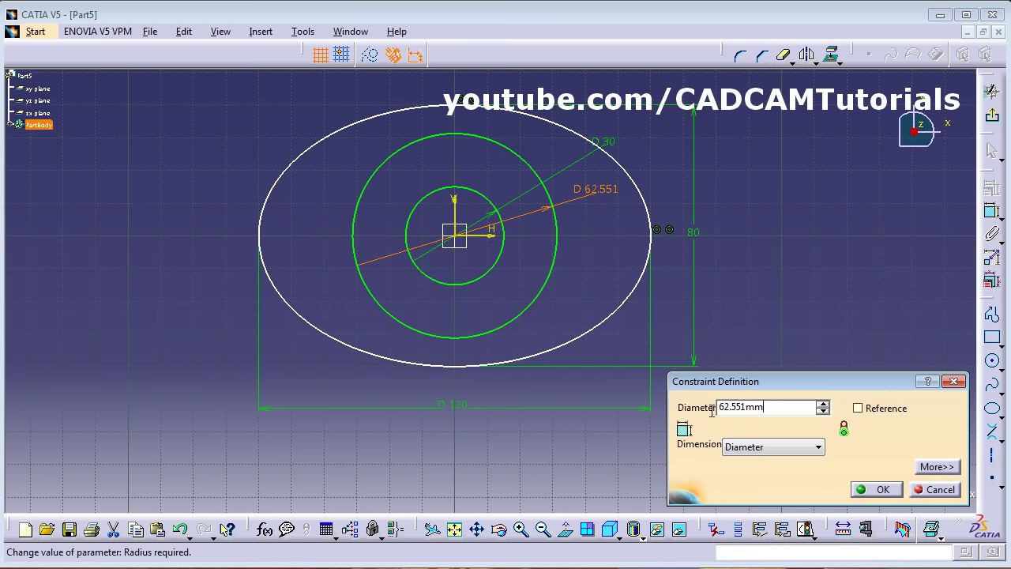
pyautogui.write('60')
pyautogui.press('Return')
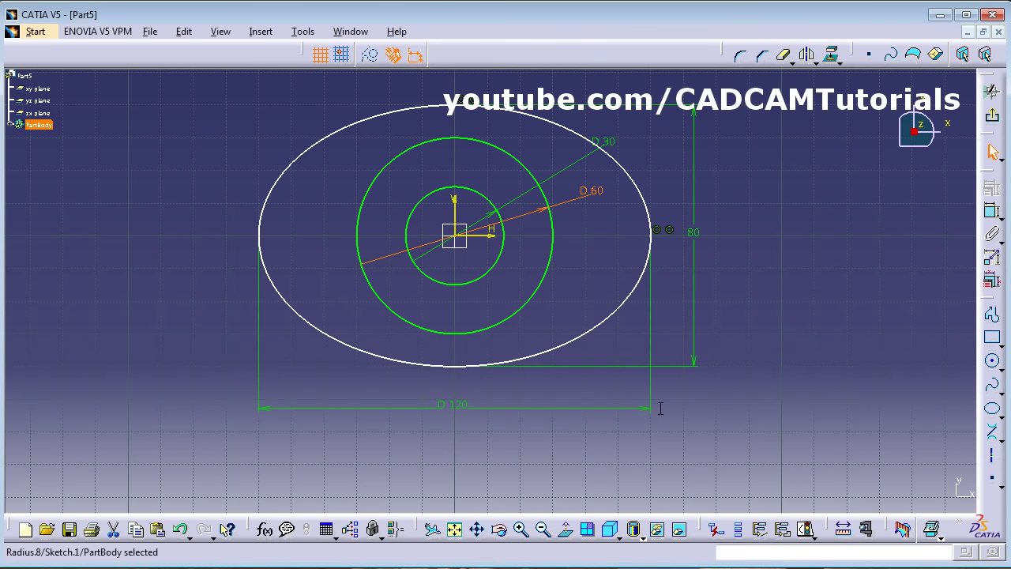
pyautogui.click(850, 331)
# Step: Draw two small circles on the horizontal axis, about 46 mm left and right of the origin
pyautogui.hotkey('alt', 'Tab')
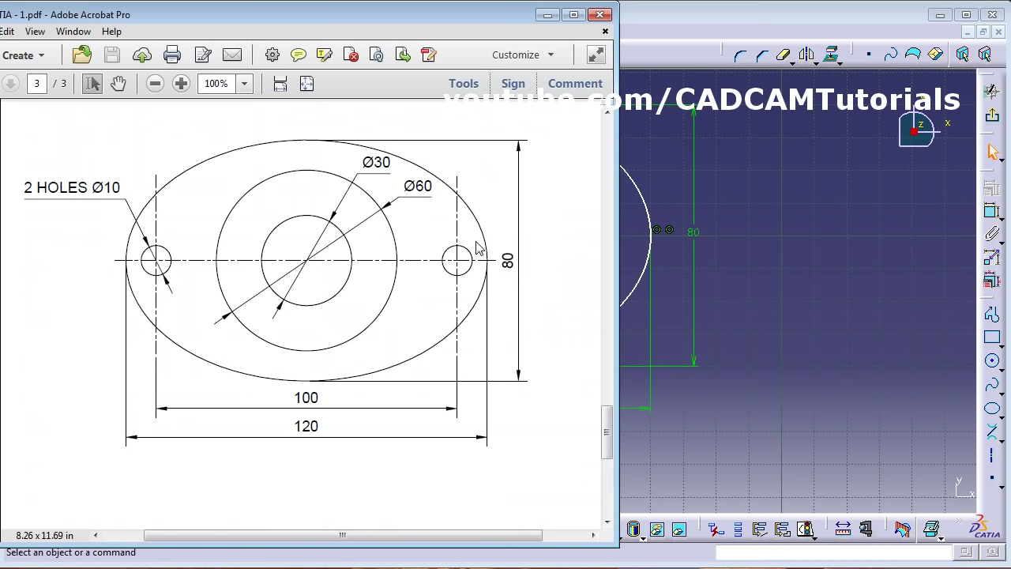
pyautogui.click(767, 336)
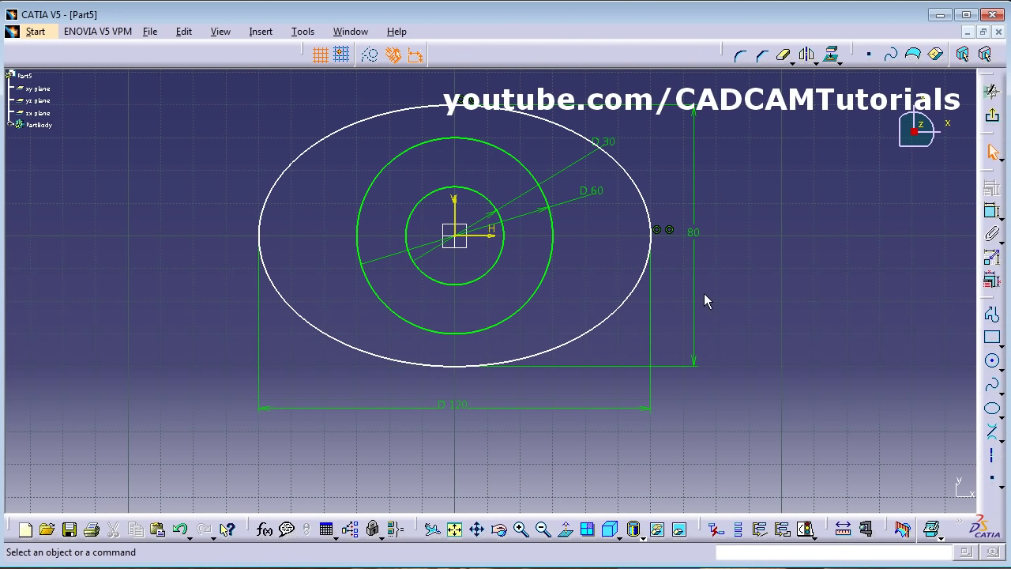
pyautogui.click(994, 365)
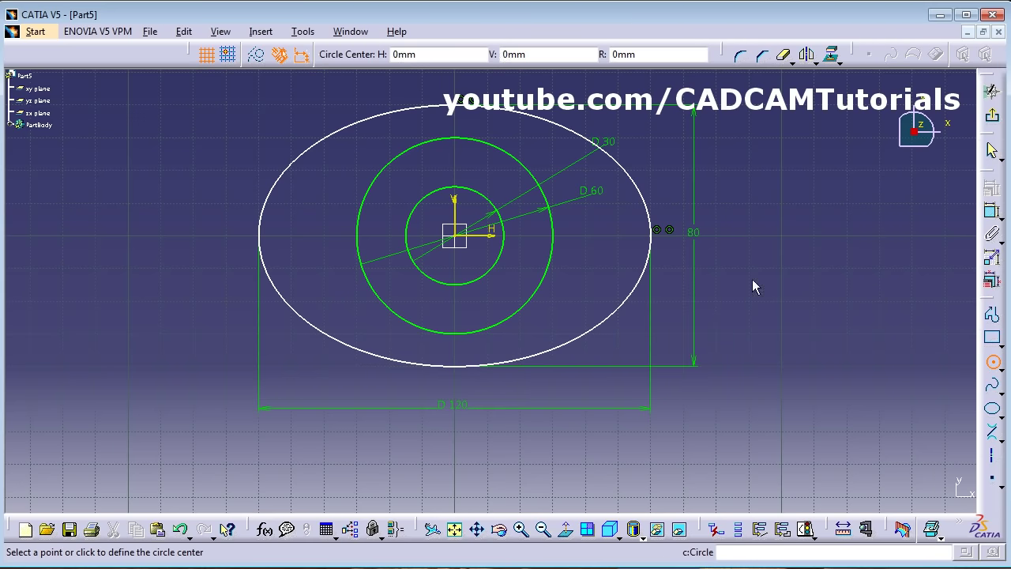
pyautogui.click(609, 236)
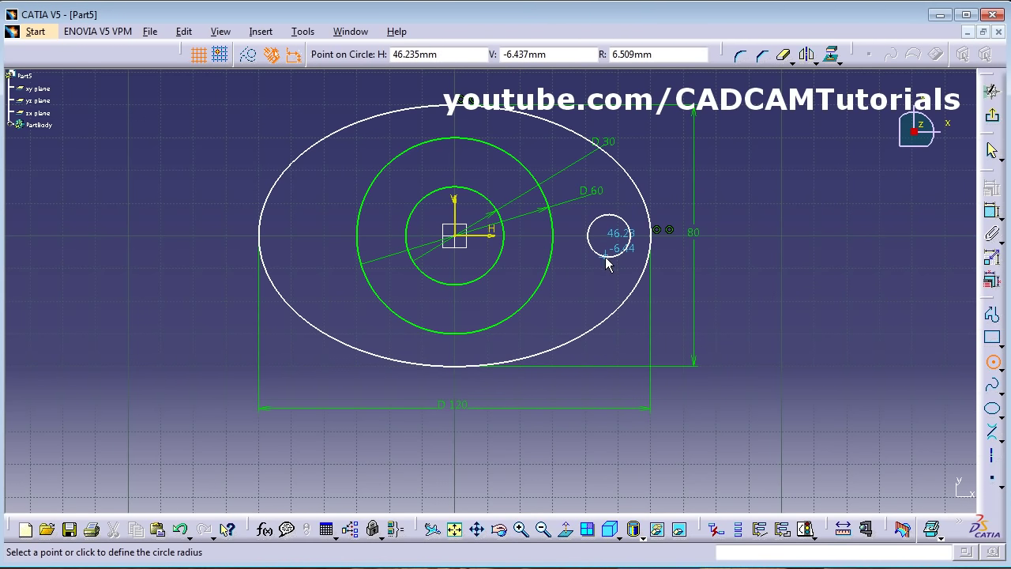
pyautogui.click(607, 264)
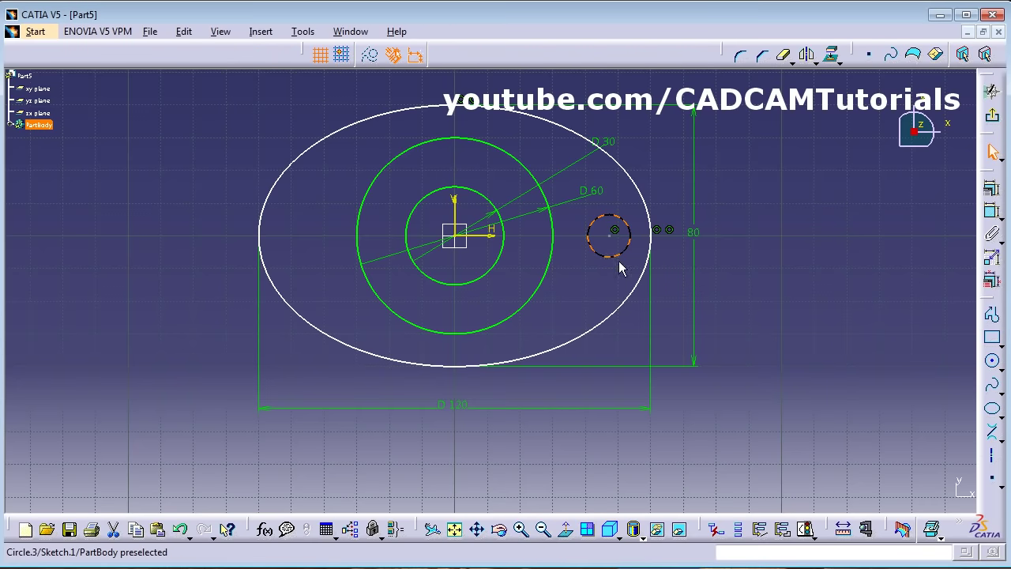
pyautogui.click(993, 361)
pyautogui.click(303, 236)
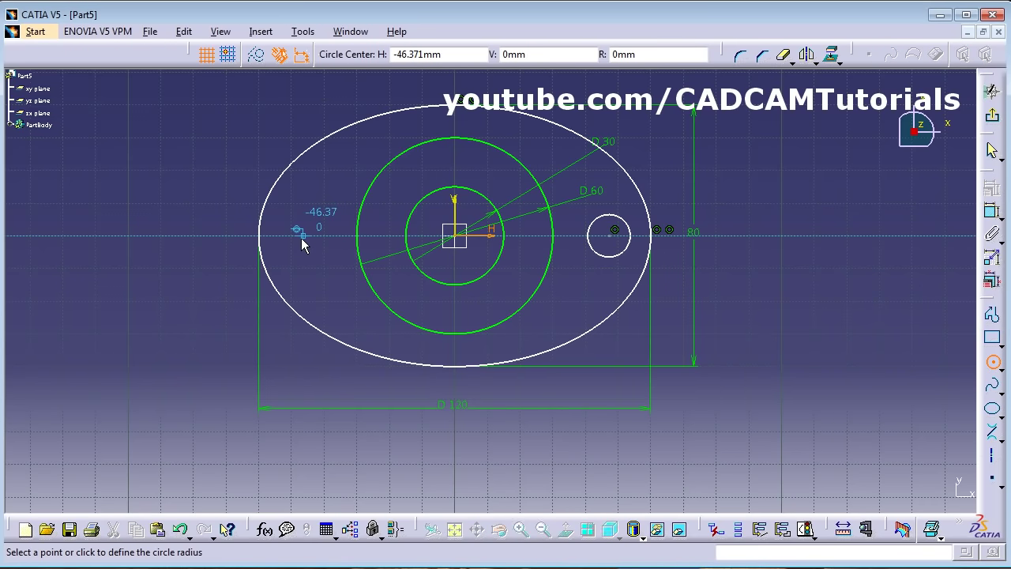
pyautogui.click(314, 255)
pyautogui.click(399, 271)
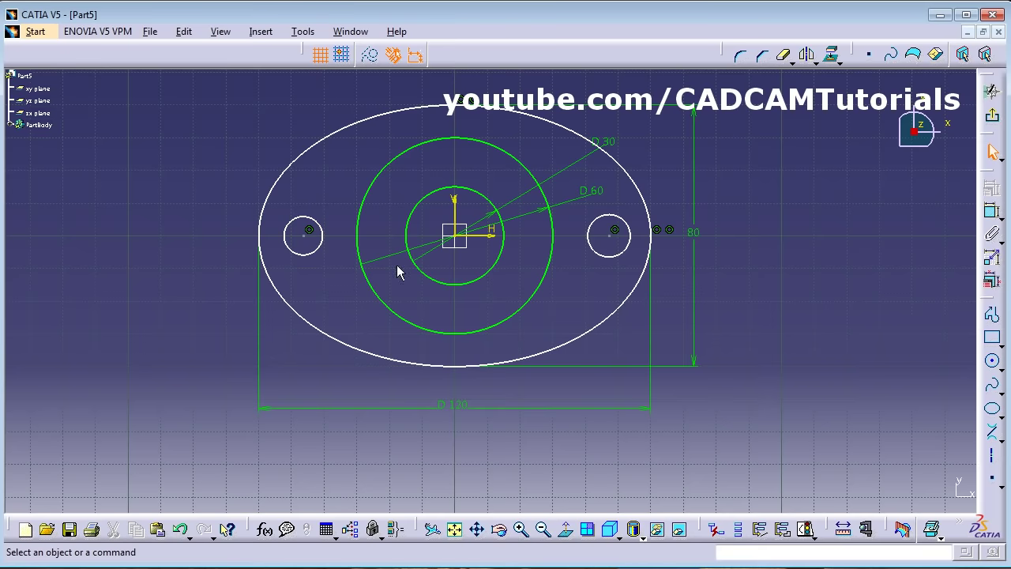
pyautogui.click(993, 233)
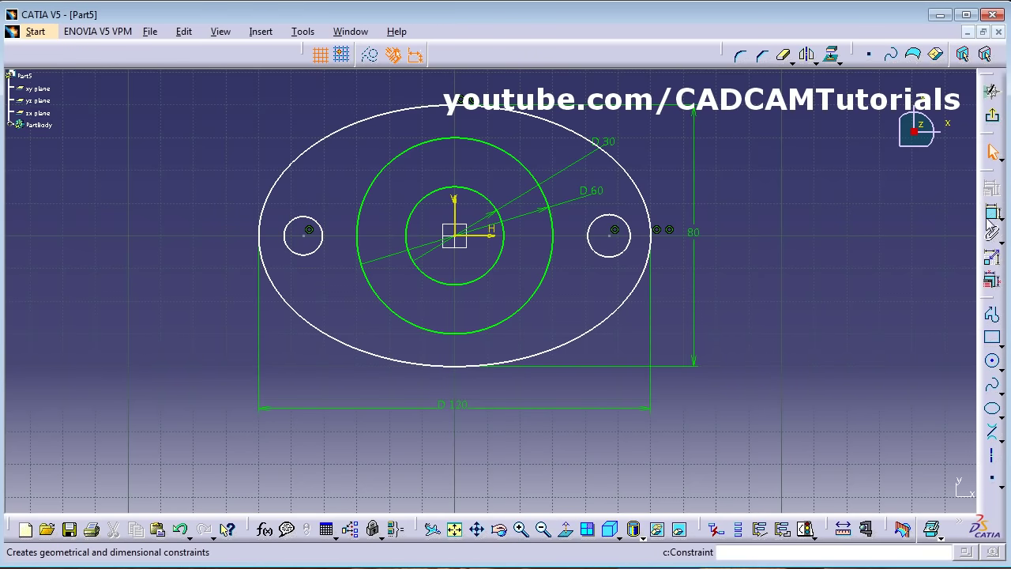
# Step: Set the left small circle's centre 50 from the origin
pyautogui.click(305, 237)
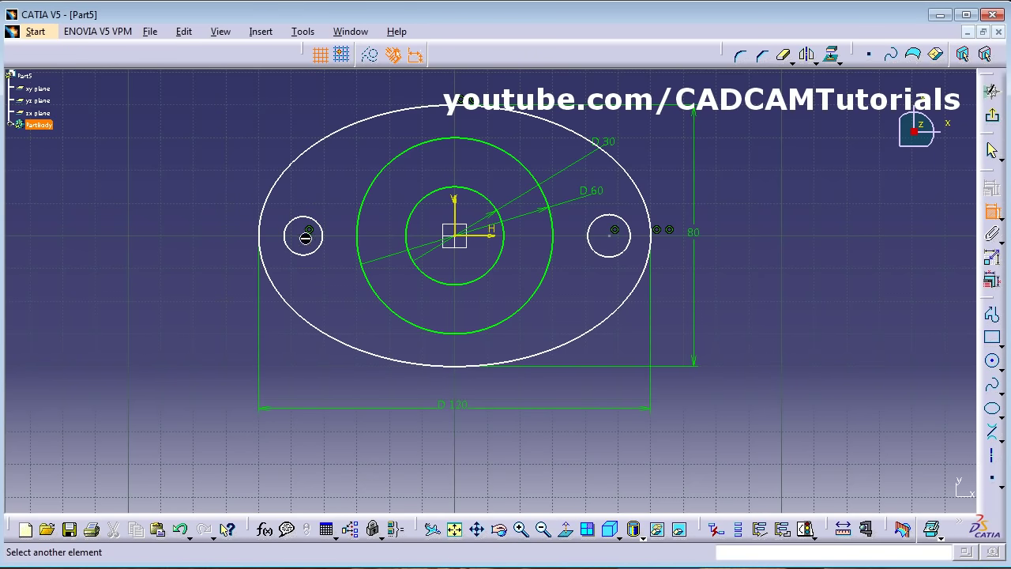
pyautogui.click(452, 235)
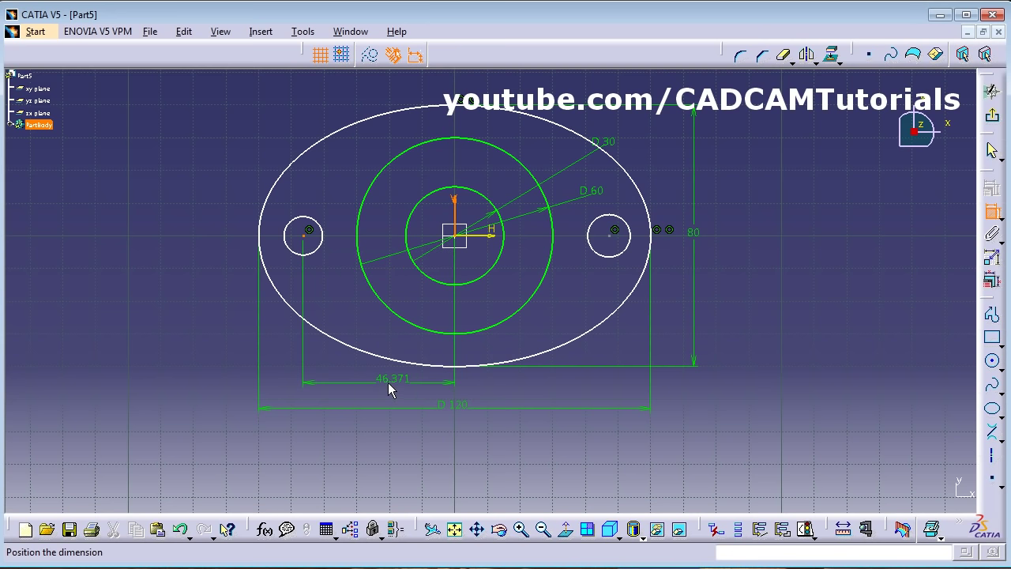
pyautogui.click(382, 386)
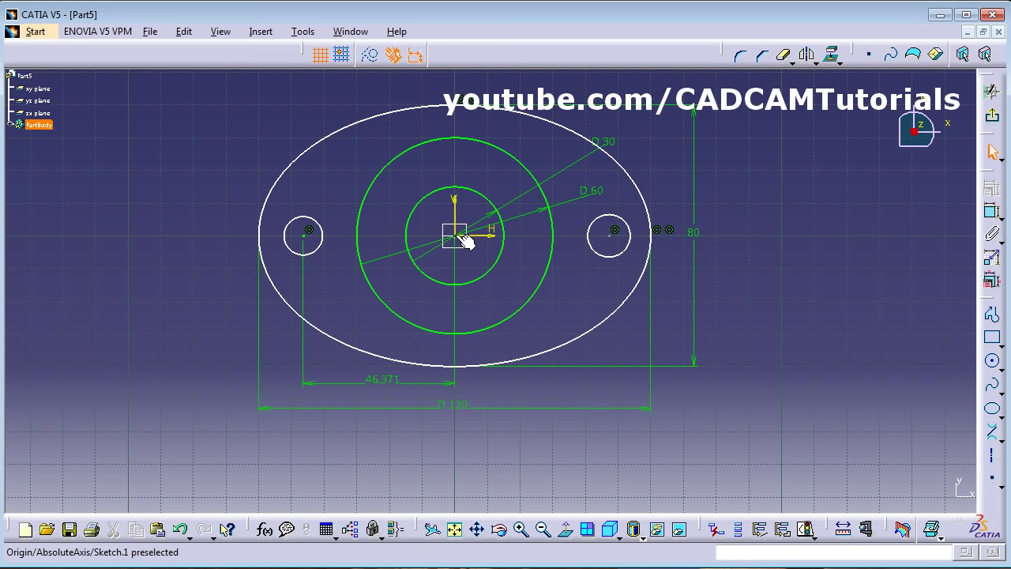
pyautogui.doubleClick(382, 379)
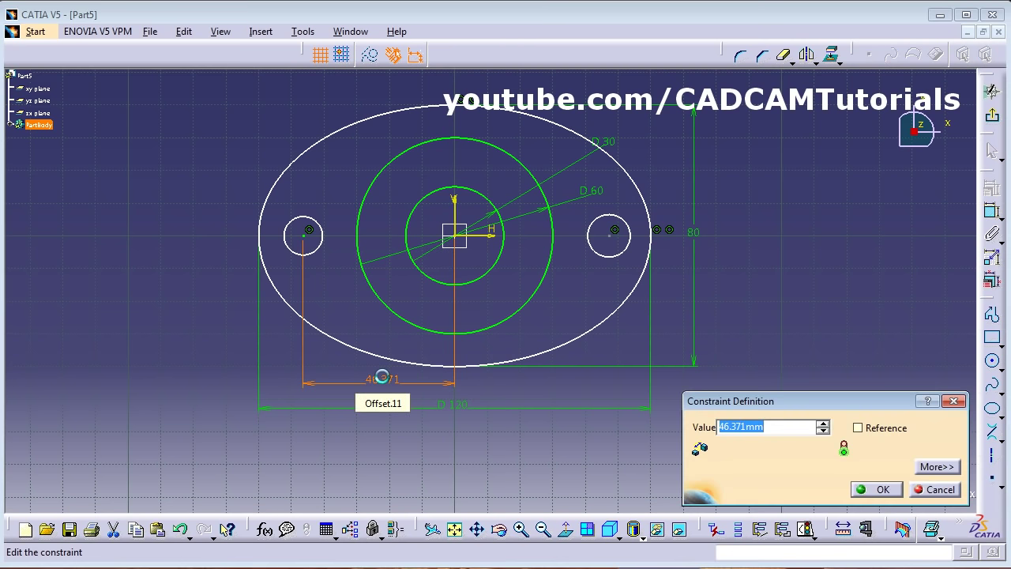
pyautogui.write('50')
pyautogui.press('Return')
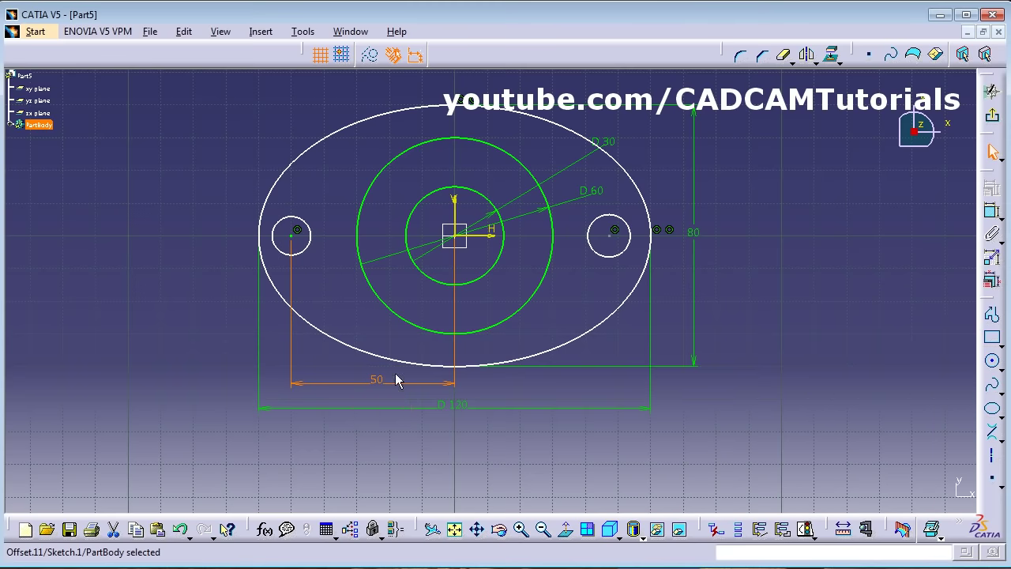
# Step: Set the right small circle's centre 50 from the origin, then check the reference drawing
pyautogui.click(992, 212)
pyautogui.click(465, 246)
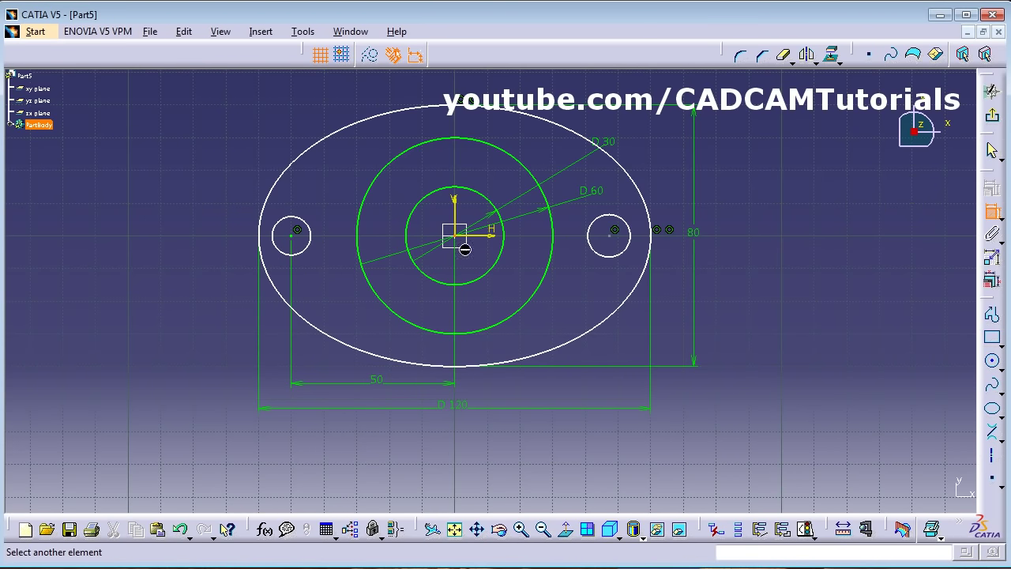
pyautogui.click(617, 237)
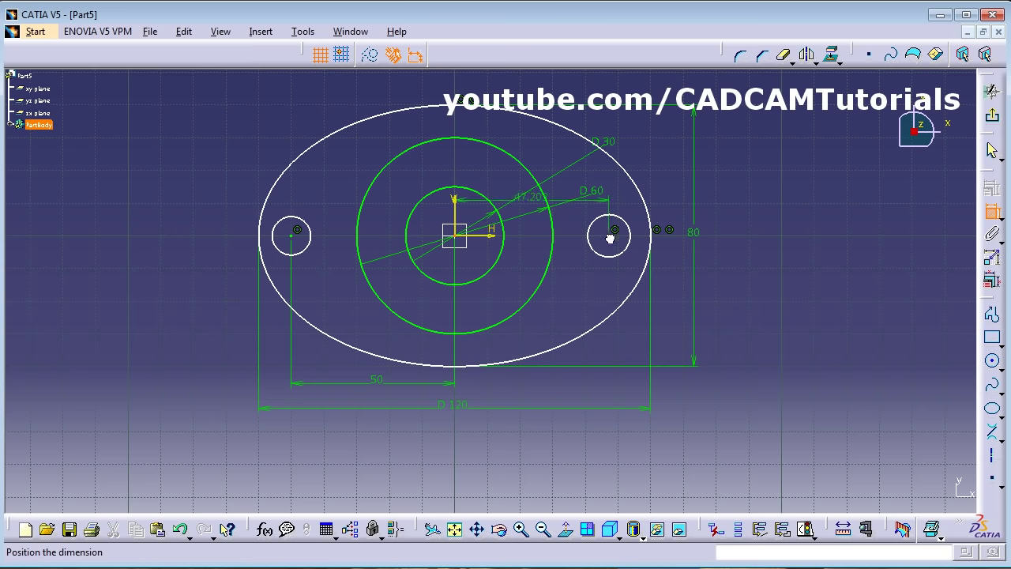
pyautogui.click(518, 383)
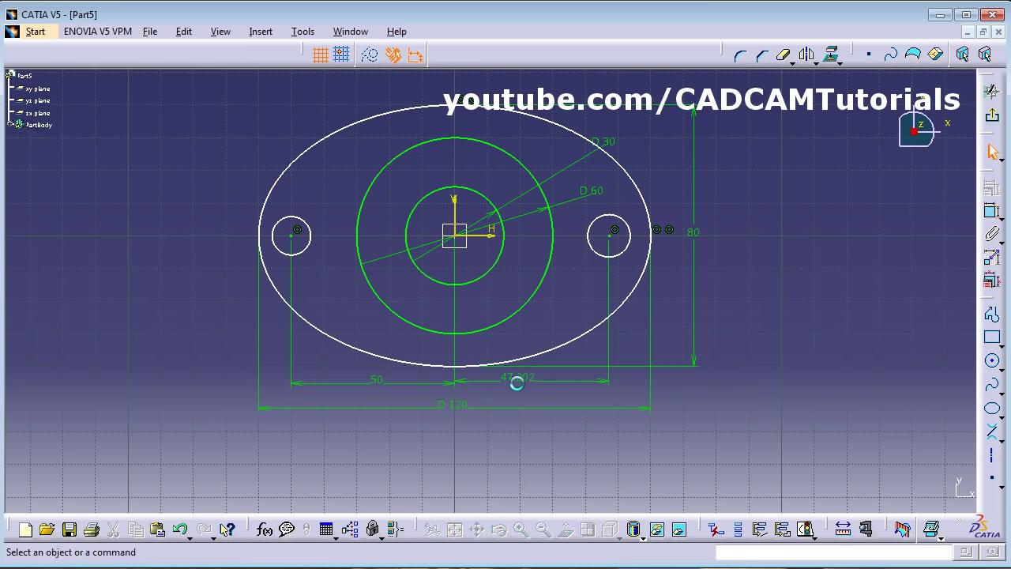
pyautogui.doubleClick(520, 380)
pyautogui.write('50')
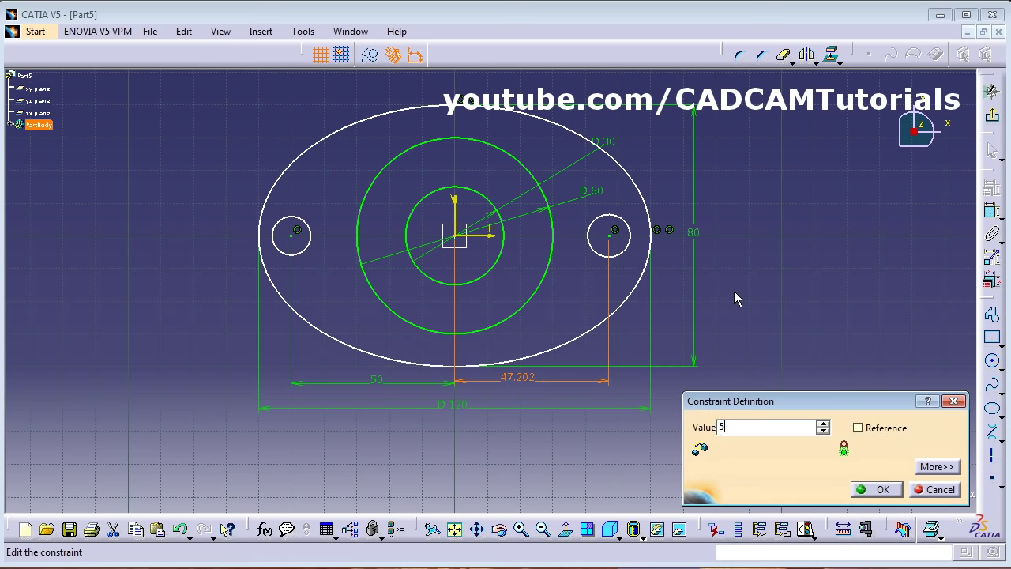
pyautogui.press('Return')
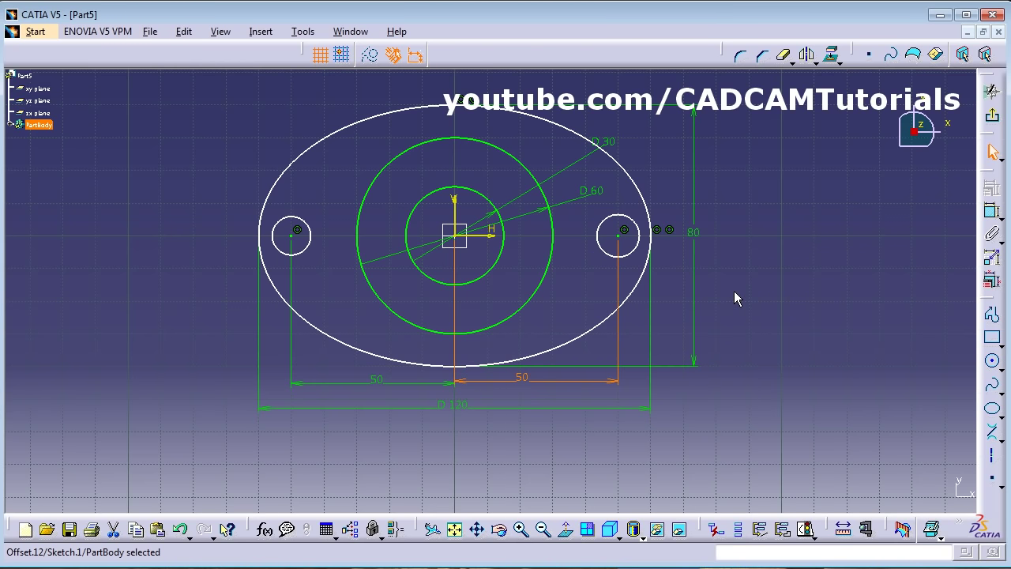
pyautogui.click(824, 289)
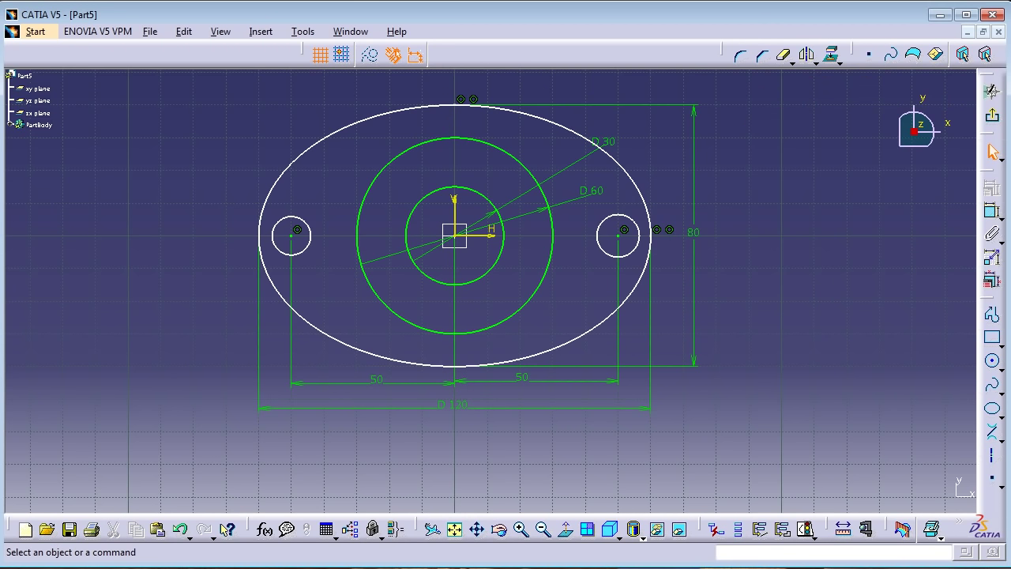
pyautogui.hotkey('alt', 'Tab')
pyautogui.hotkey('alt', 'Tab')
pyautogui.click(363, 32)
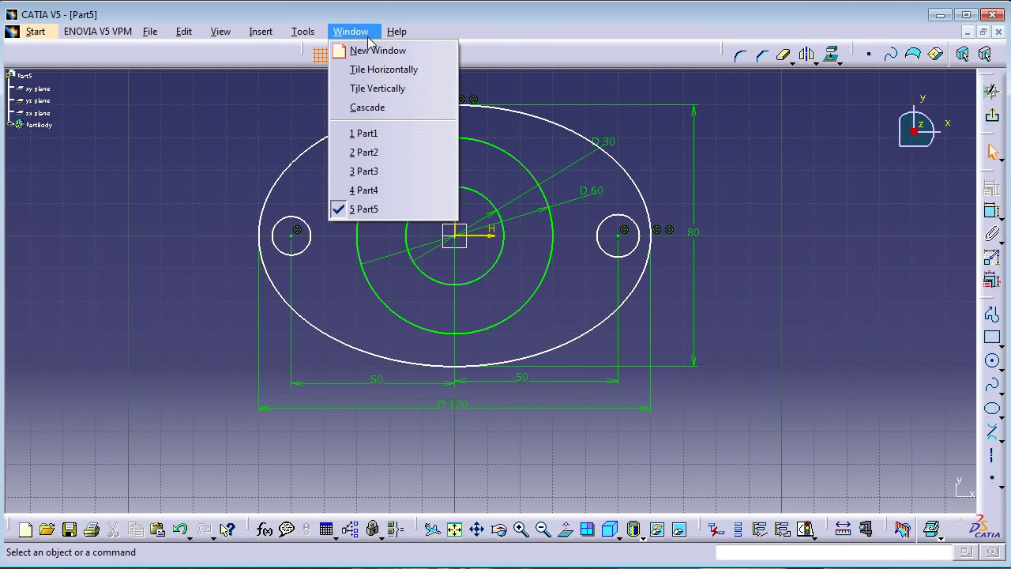